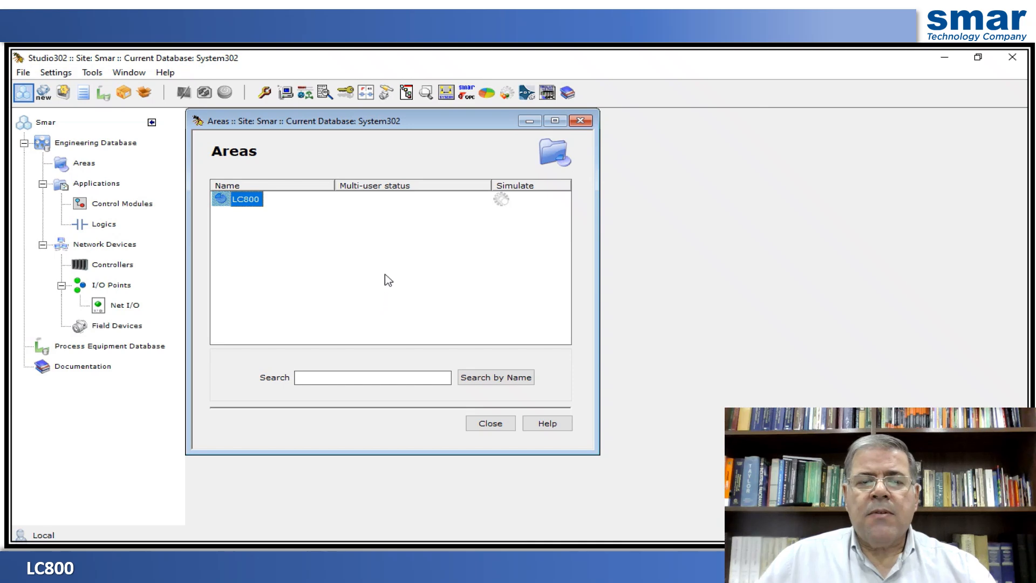
Create a new predefined area named LC800_1 from the CPU800 Programmable Logic Controller template
right_click(377, 249)
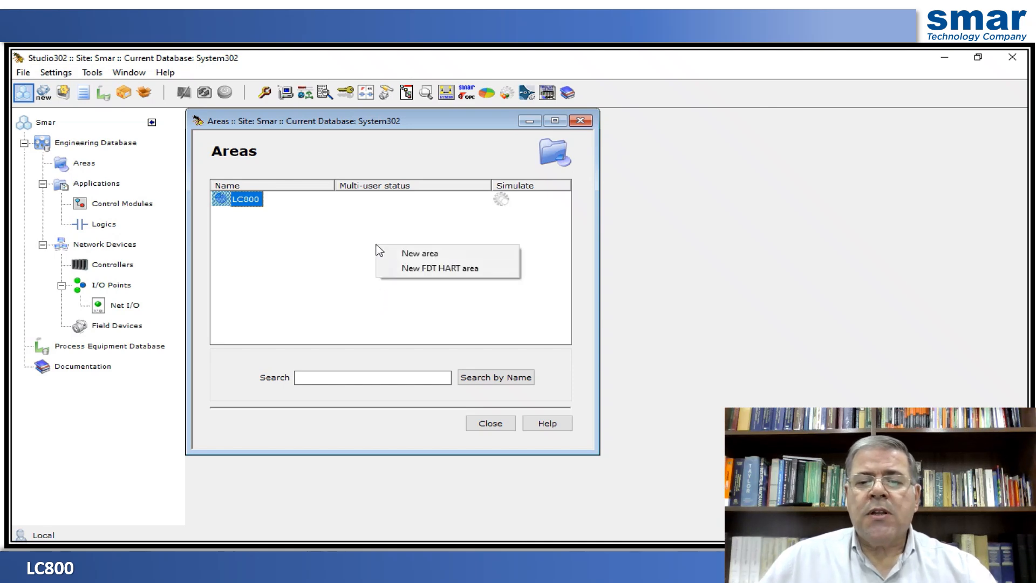
left_click(399, 254)
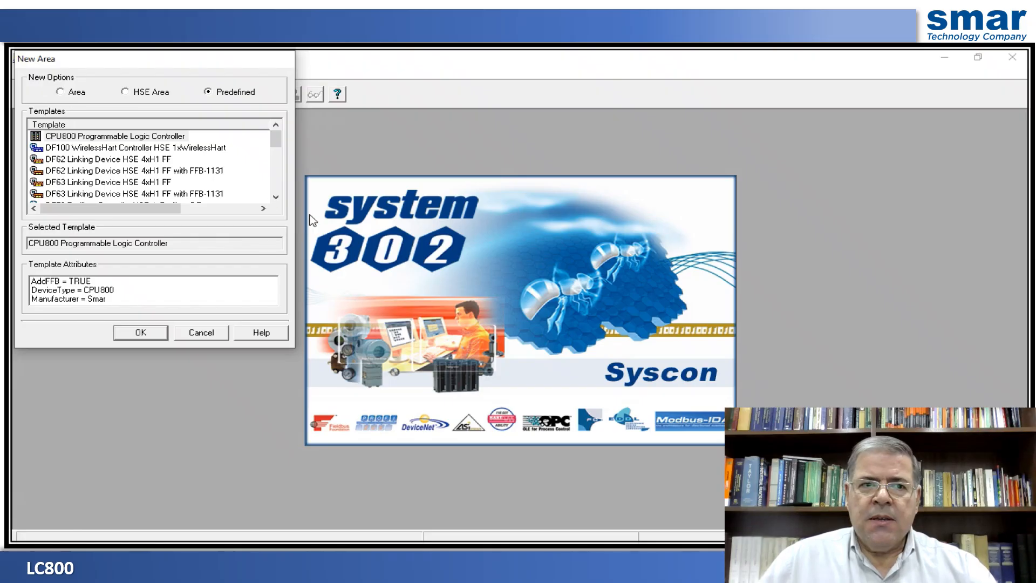
left_click(119, 137)
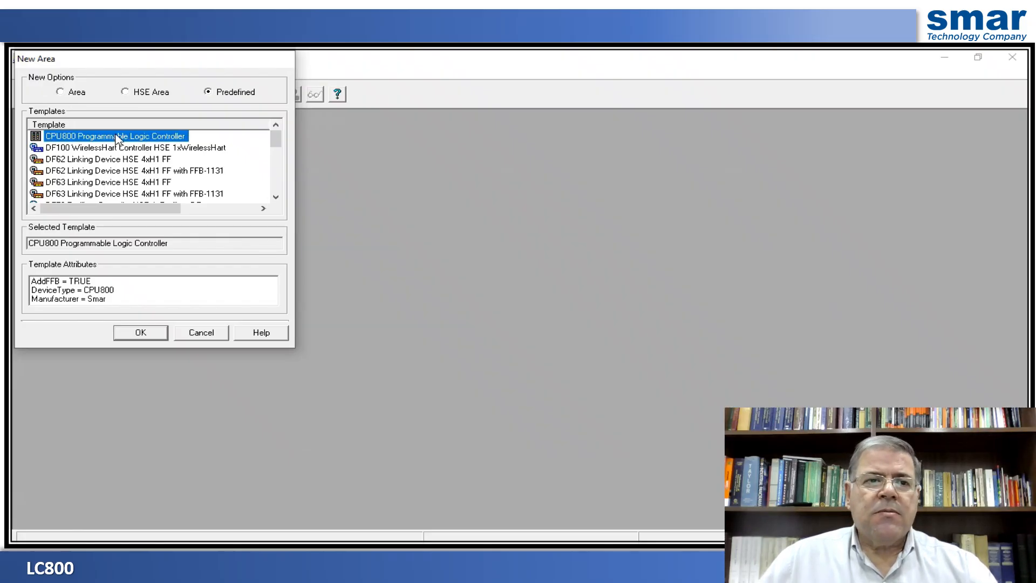
left_click(142, 332)
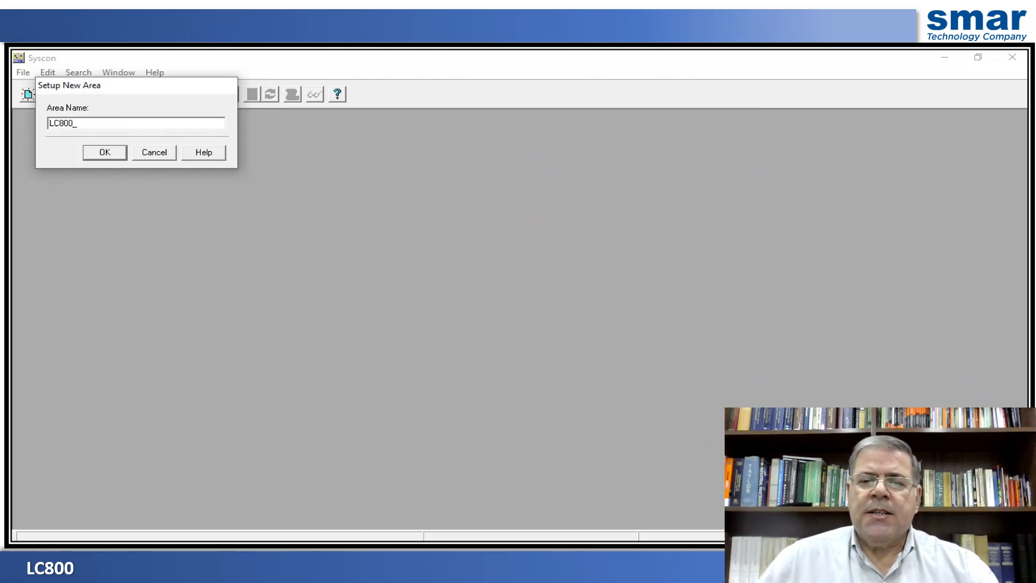
left_click(105, 154)
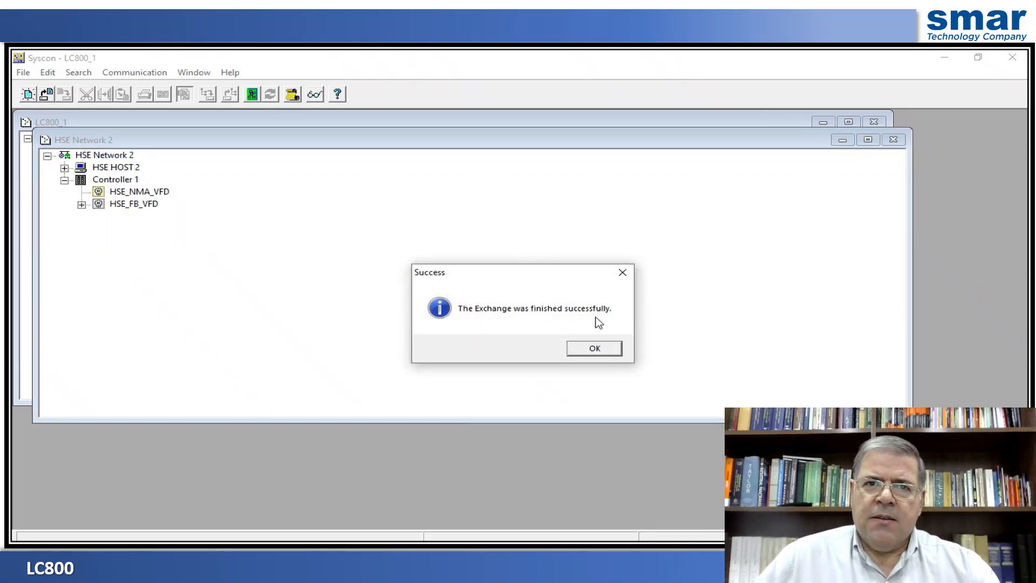
left_click(595, 349)
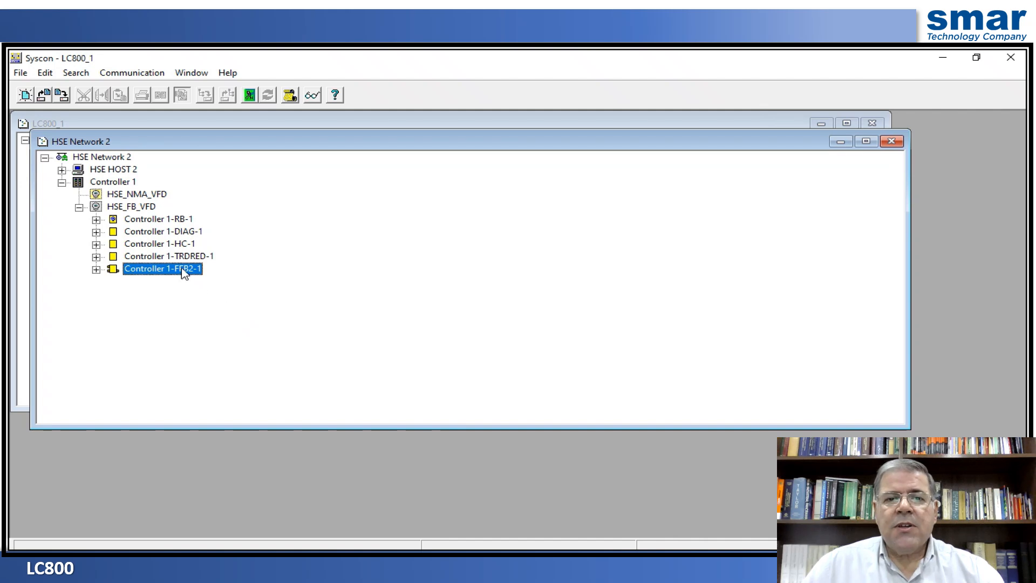
Change the block tag of Controller 1's FFB2-1 block to FFB_LC800_1
right_click(186, 270)
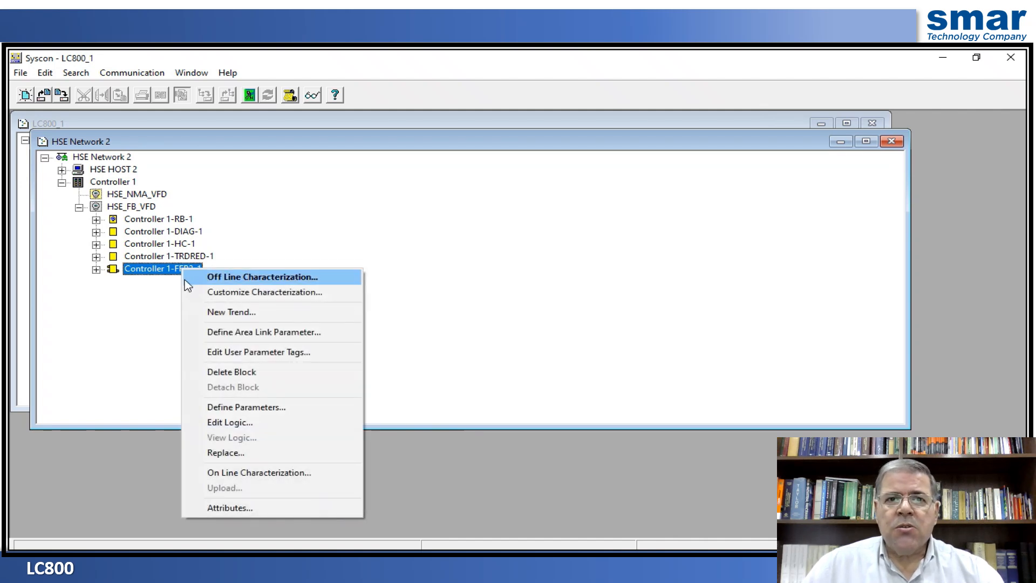
left_click(231, 511)
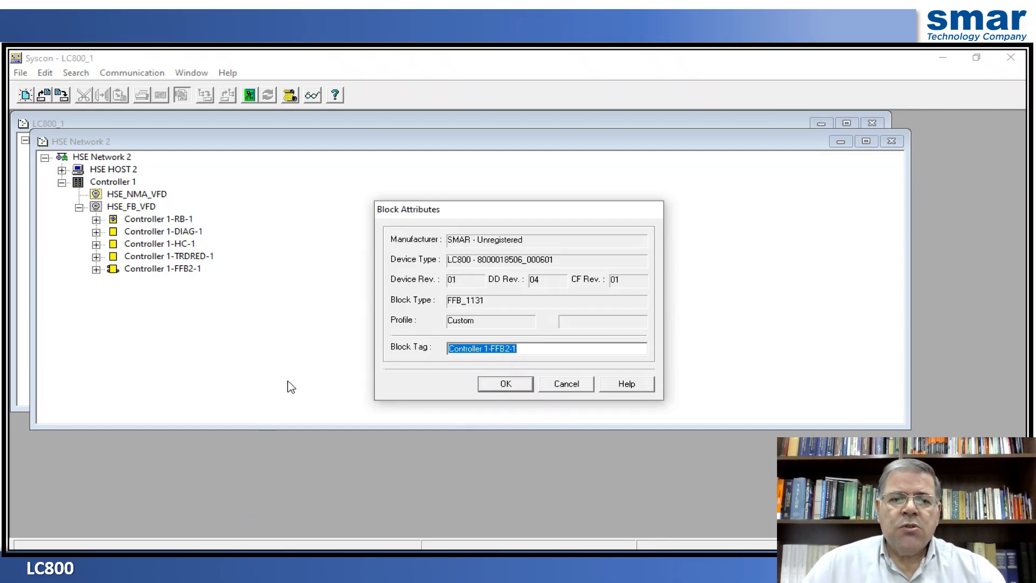
type("FFB_LC800_1")
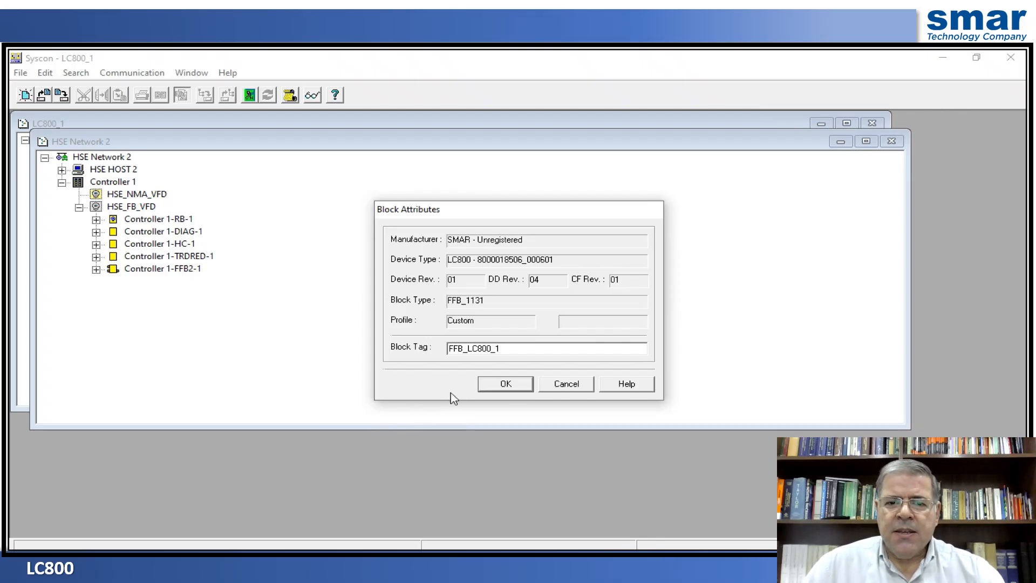
left_click(492, 385)
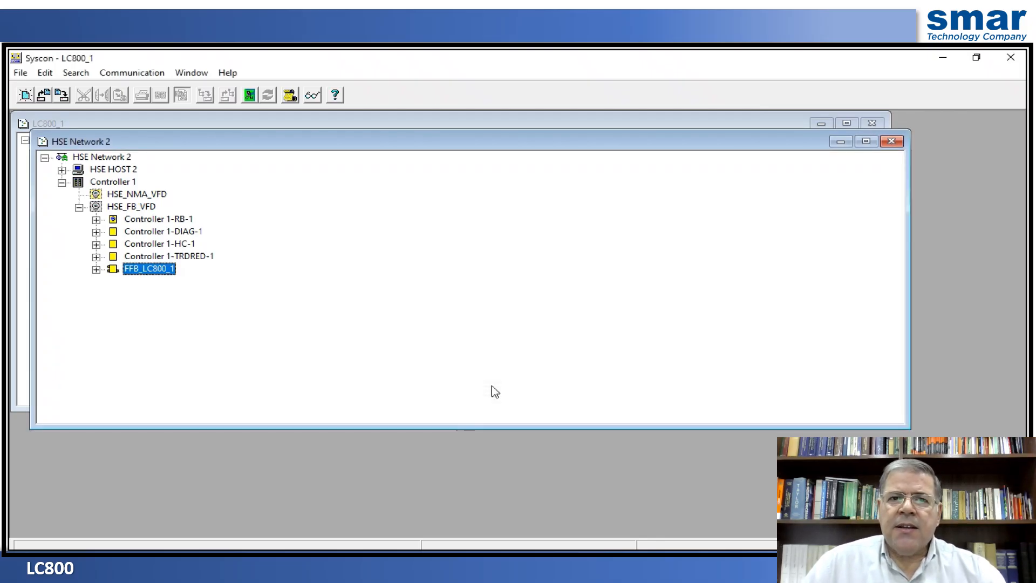
Tile the HSE Network 2 and LC800_1 windows side by side and save the configuration
left_click(200, 76)
left_click(203, 104)
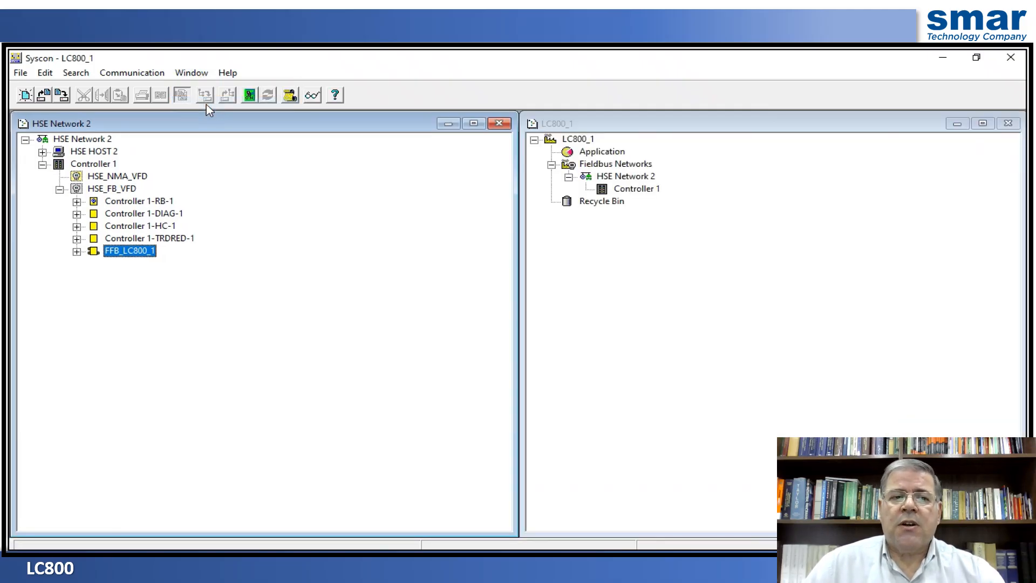
left_click(61, 95)
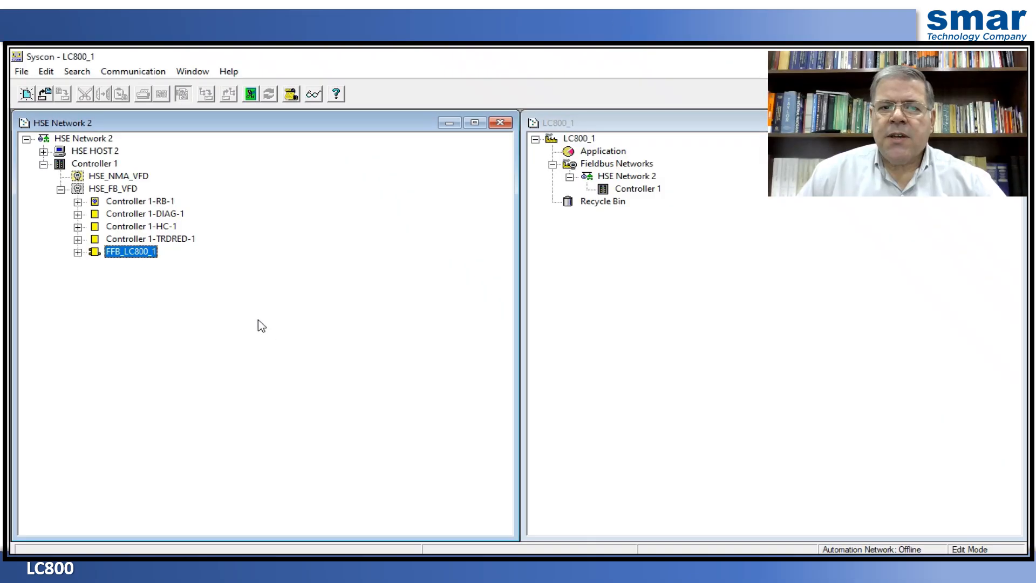
Open the FFB_LC800_1 block's logic for editing and set Controller 1's hardware to the Conventional I/O platform
right_click(140, 258)
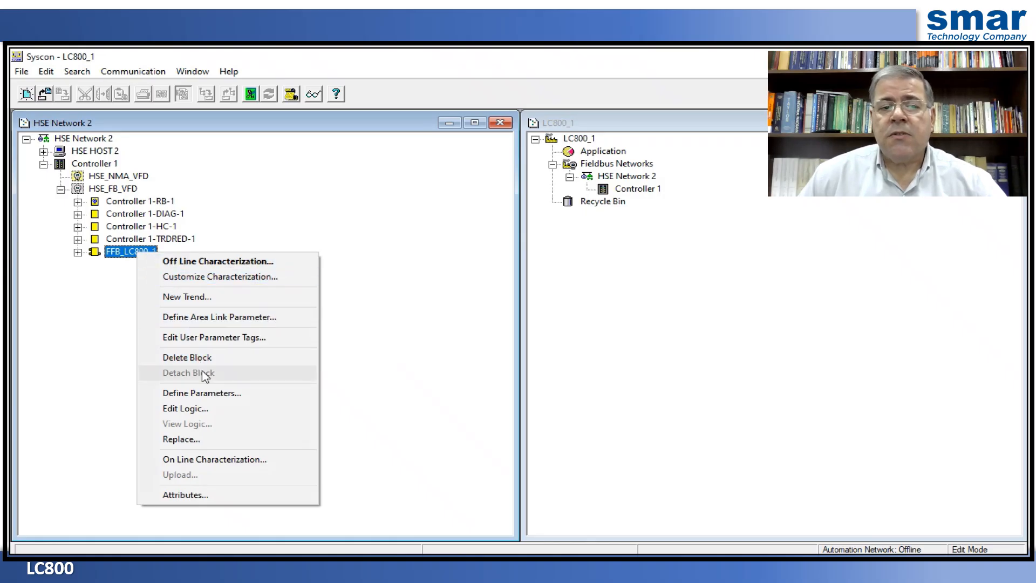
left_click(201, 412)
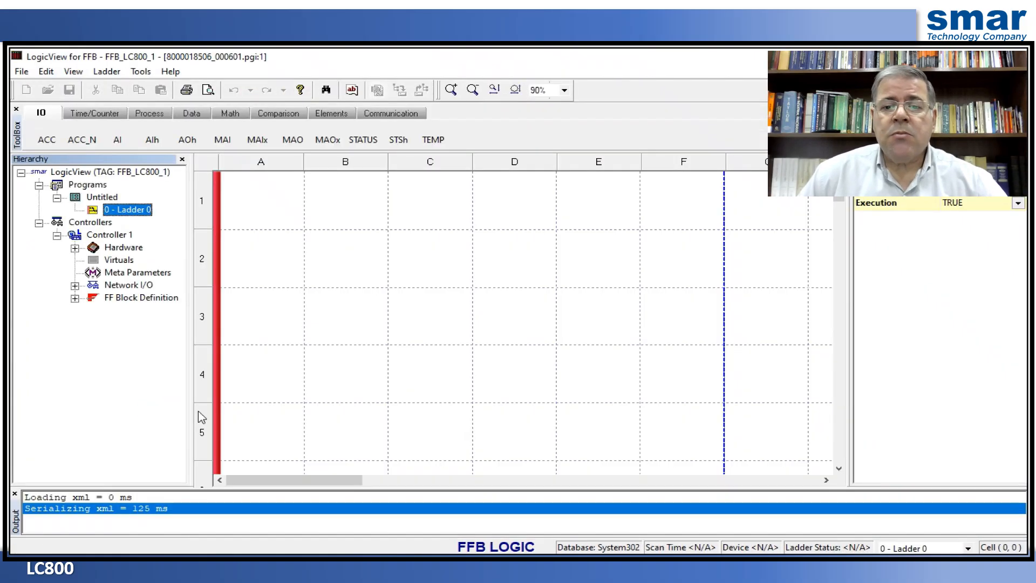
left_click(125, 247)
right_click(125, 248)
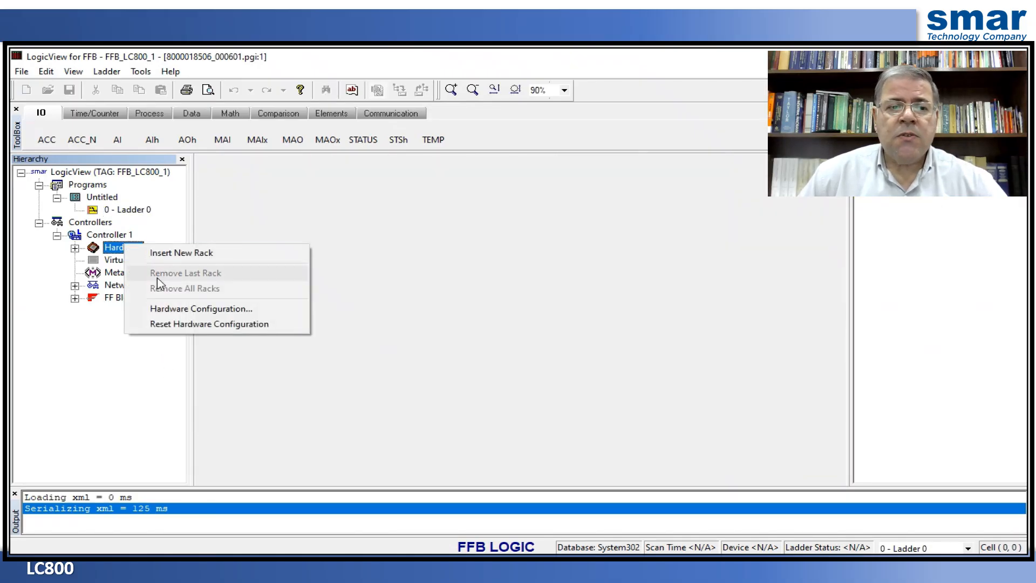
left_click(173, 310)
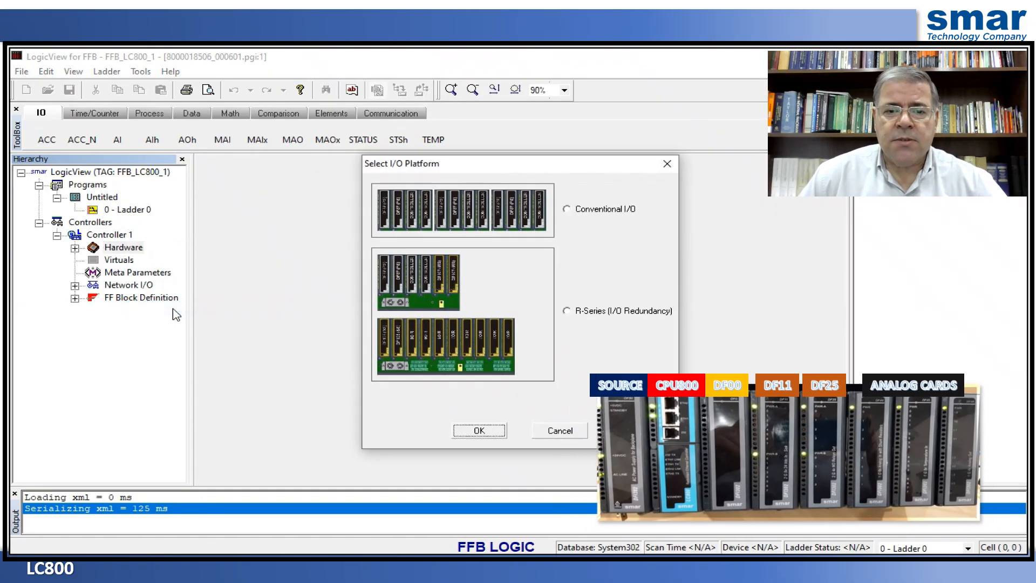
left_click(567, 210)
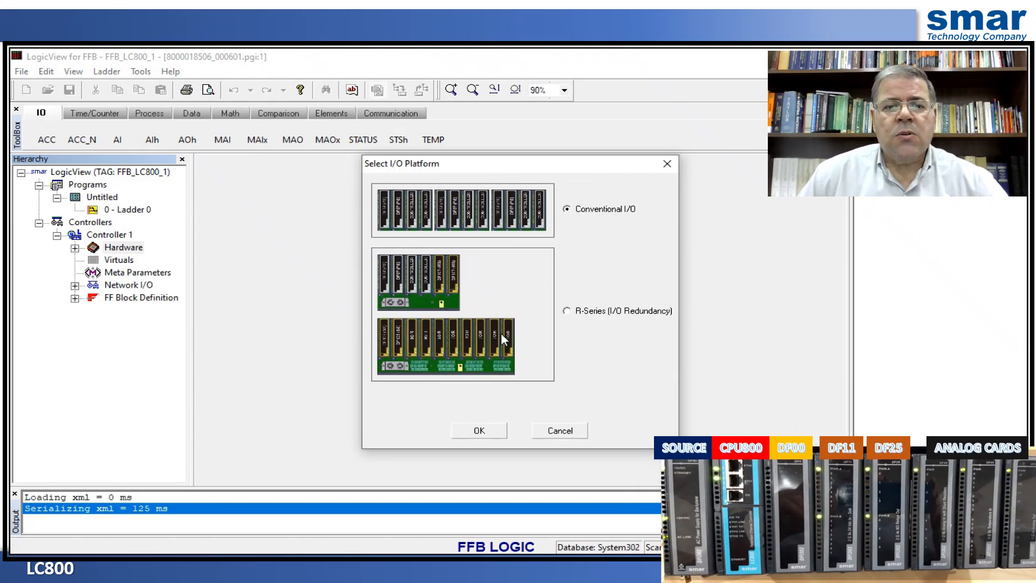
left_click(479, 430)
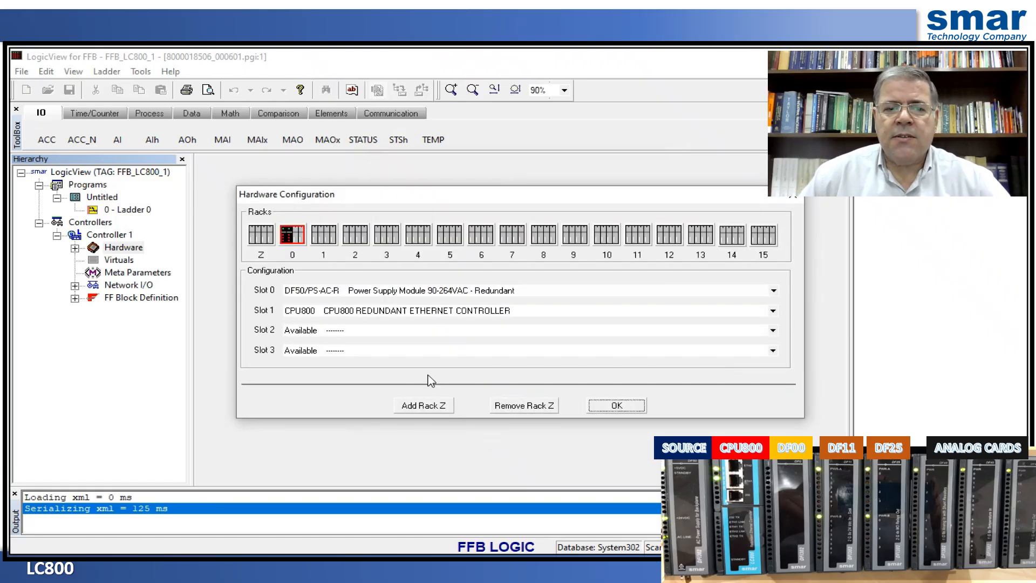
In rack 0, assign DF0 Empty Slot to slot 2 and the DF11/M-001 24VDC input module to slot 3
left_click(395, 331)
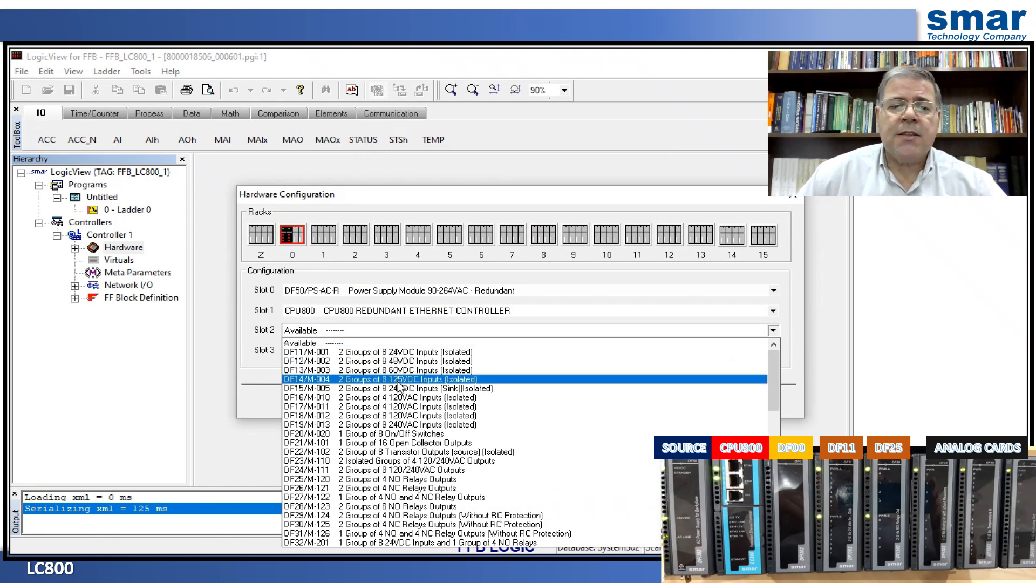
scroll(399, 410, "down", 4)
scroll(400, 410, "down", 1)
scroll(400, 409, "down", 7)
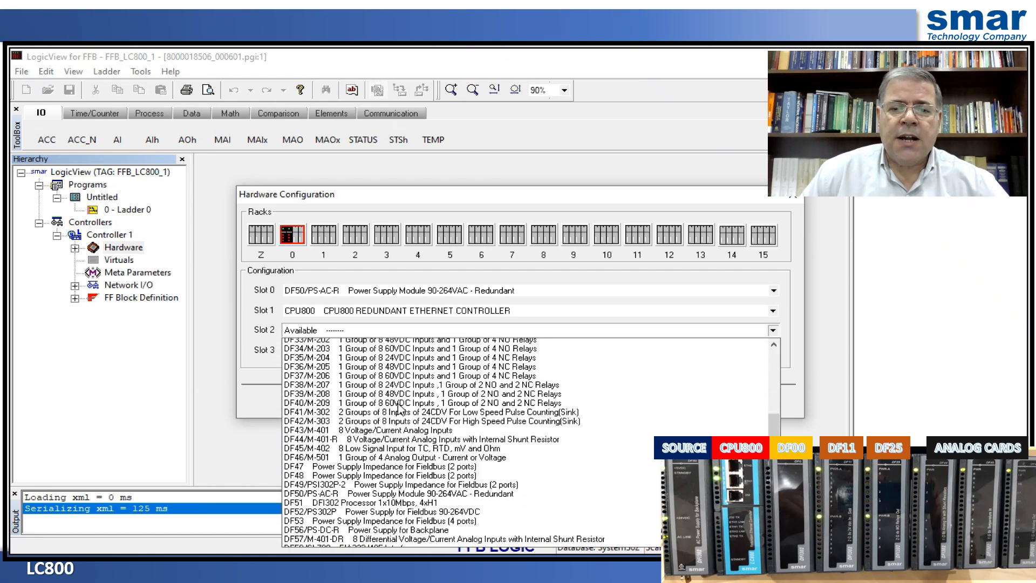
scroll(400, 410, "down", 3)
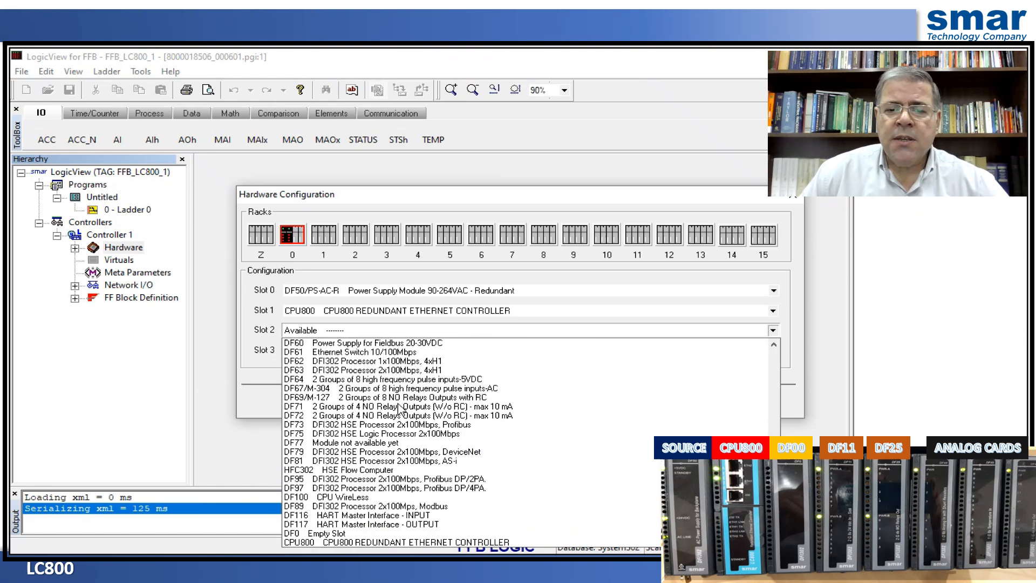
left_click(336, 533)
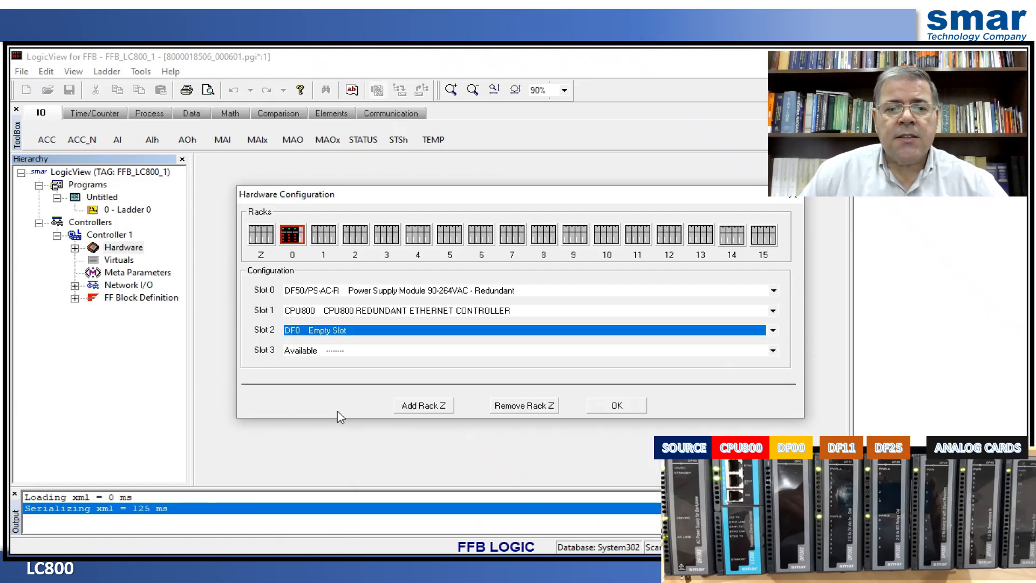
left_click(355, 359)
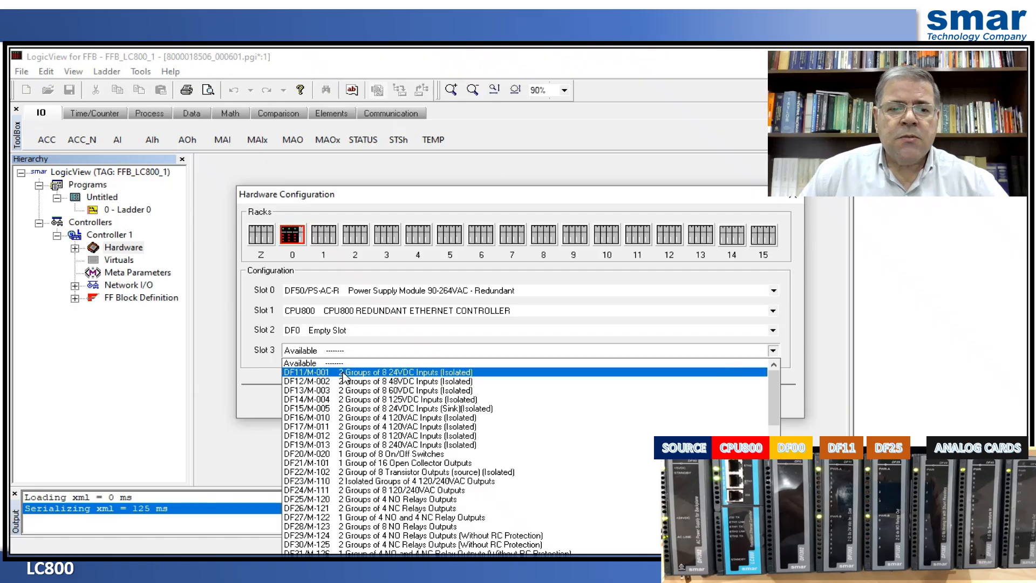
left_click(345, 372)
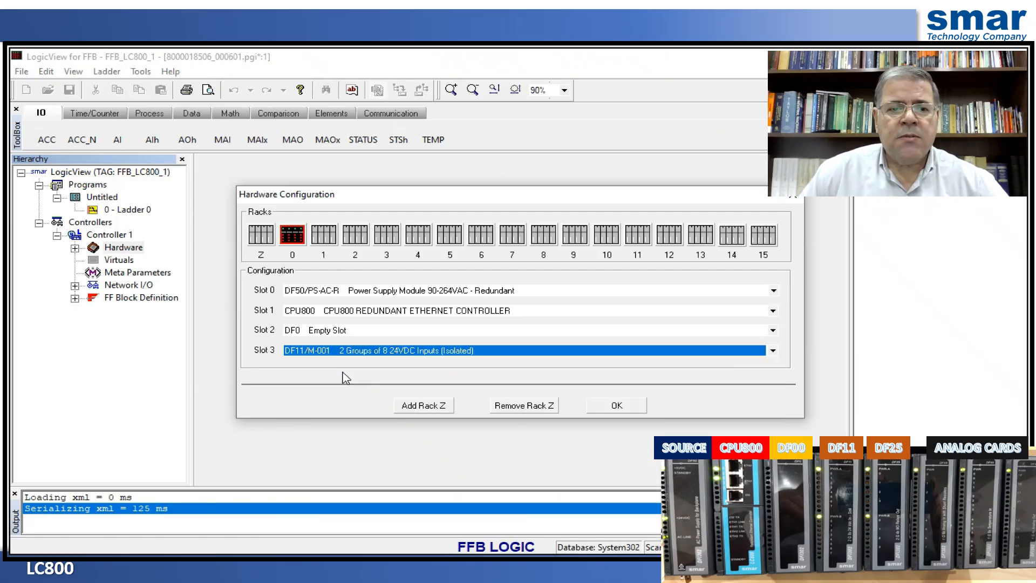
Assign the DF25/M-120 NO relay output module to slot 0 of rack 1 and accept the hardware configuration
left_click(324, 238)
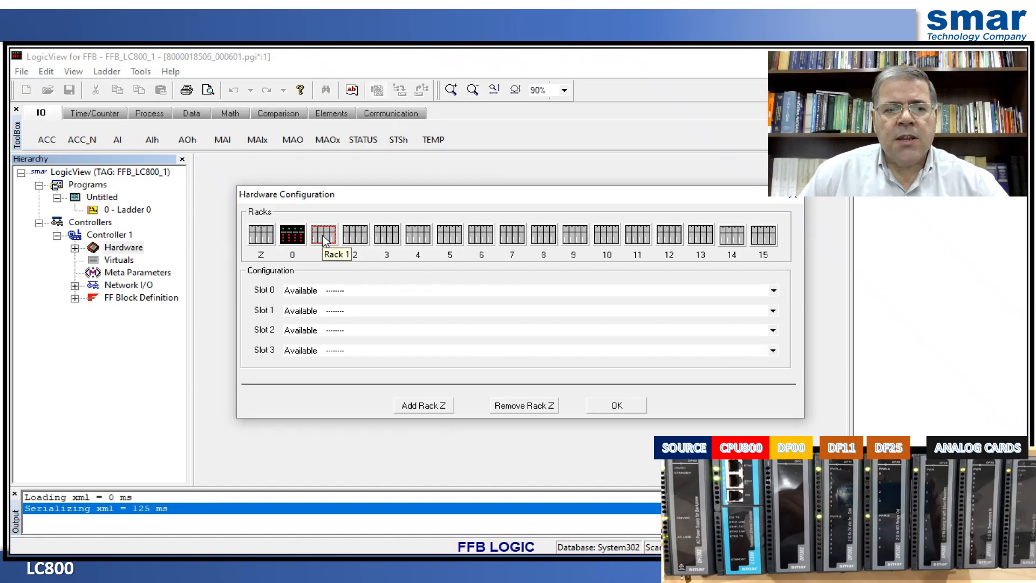
left_click(333, 291)
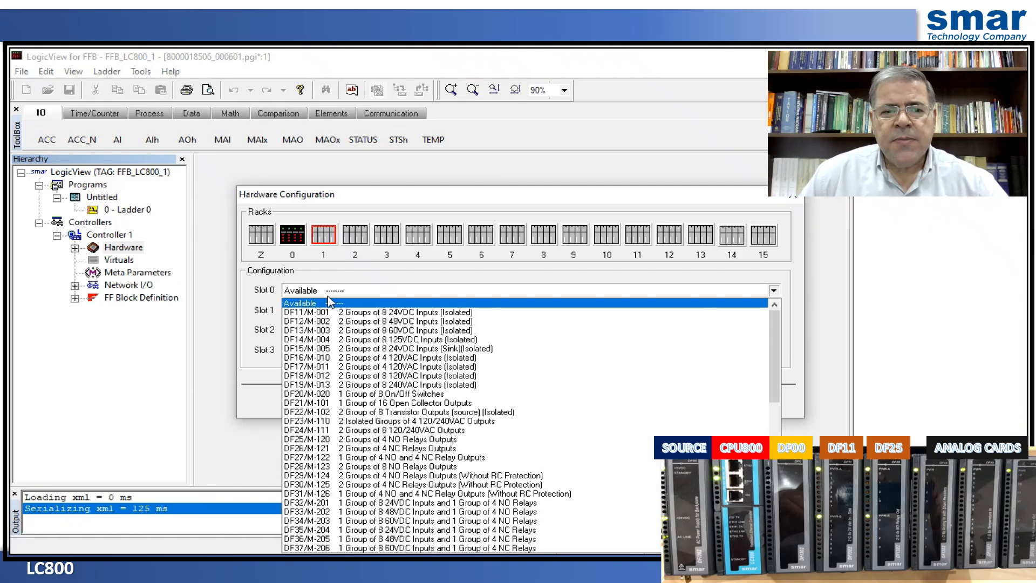
left_click(308, 439)
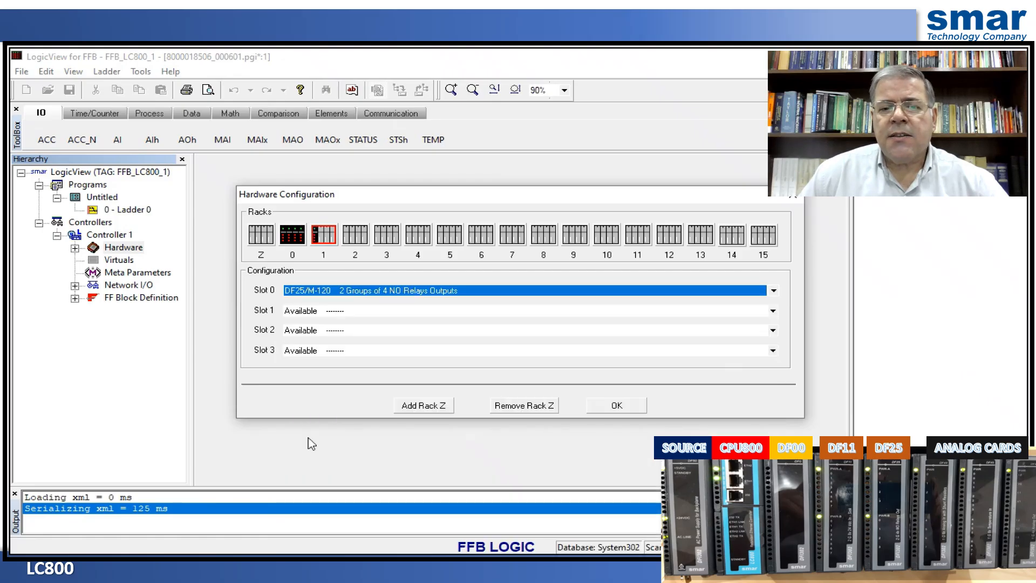
left_click(615, 405)
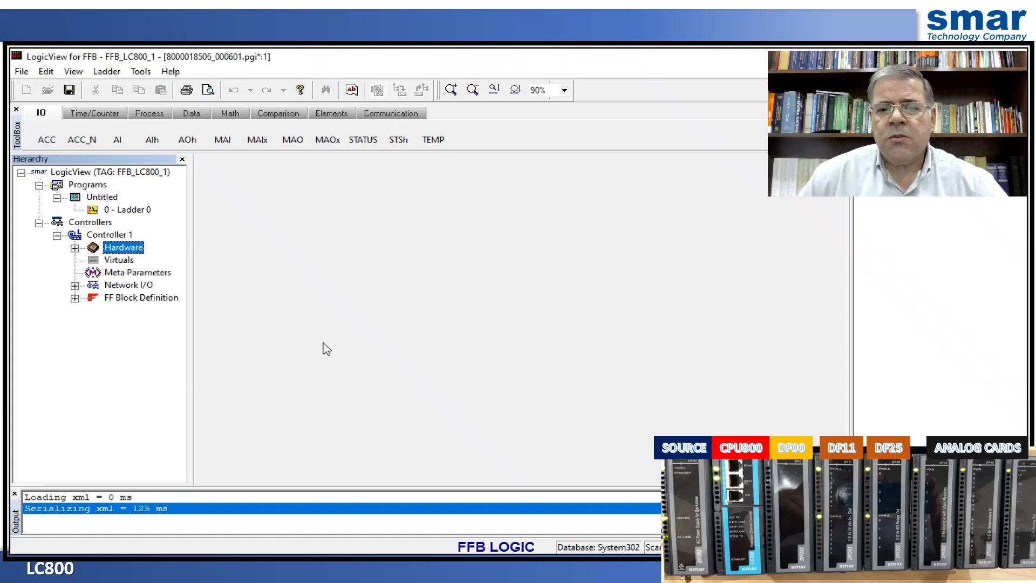
Expand racks 0 and 1 in the hardware hierarchy to show their full module names, and save the logic configuration
left_click(75, 248)
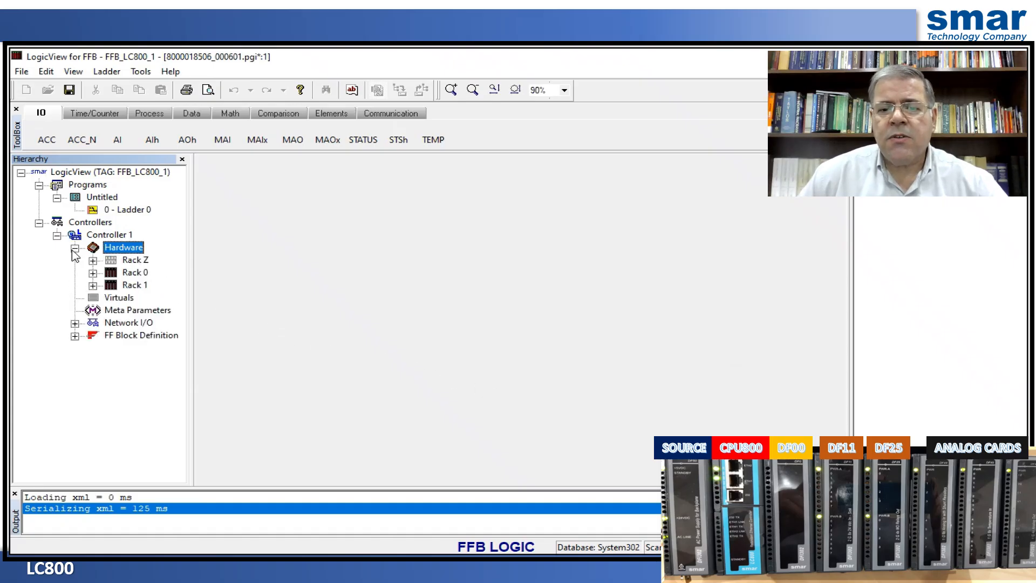
left_click(93, 272)
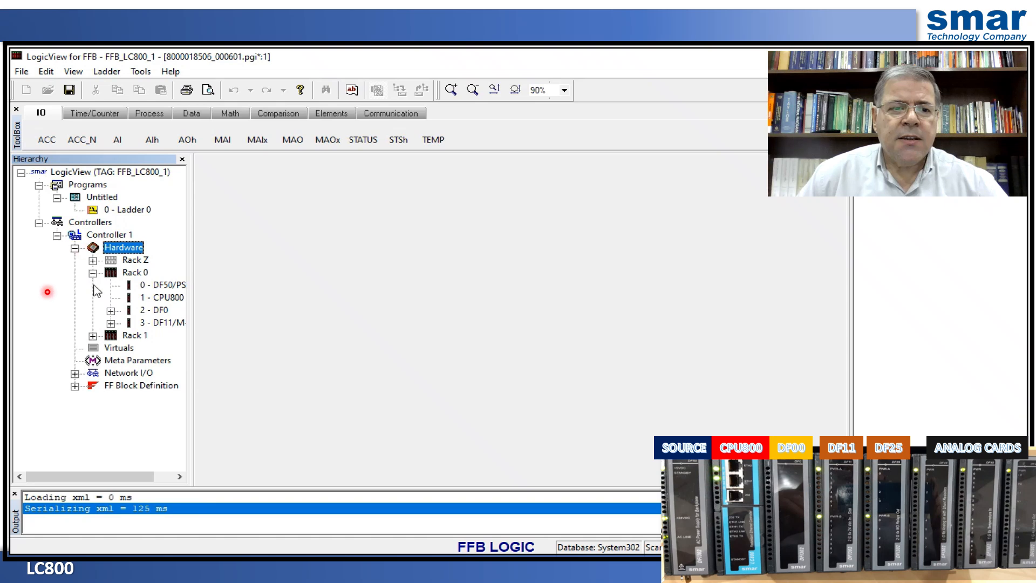
left_click(93, 336)
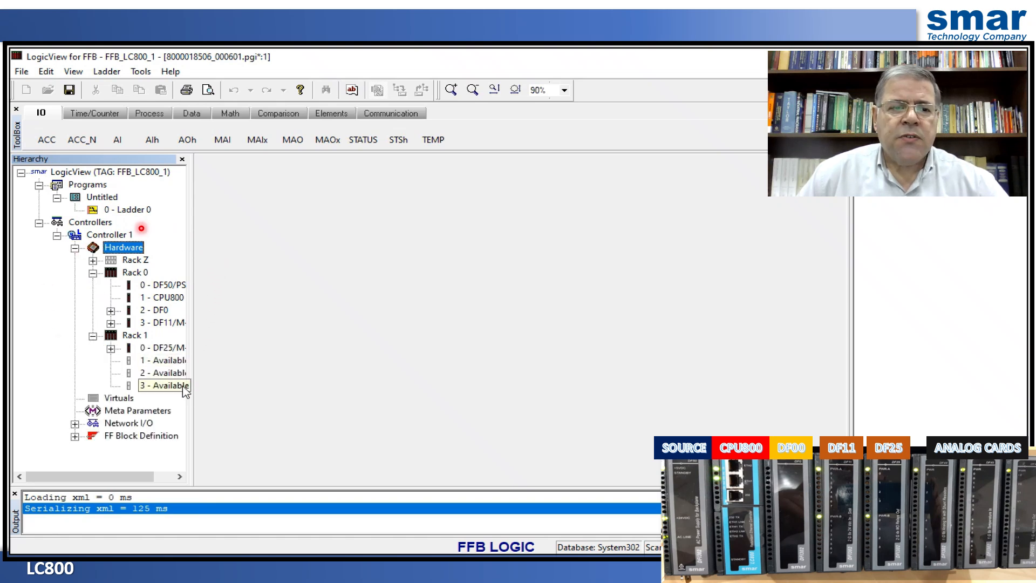
left_click_drag(193, 390, 237, 398)
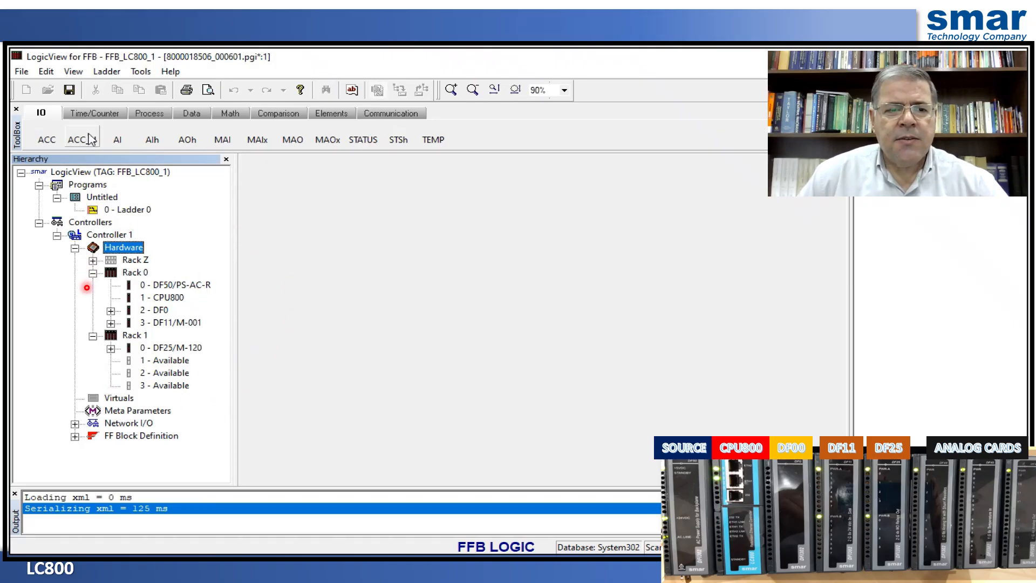
left_click(70, 93)
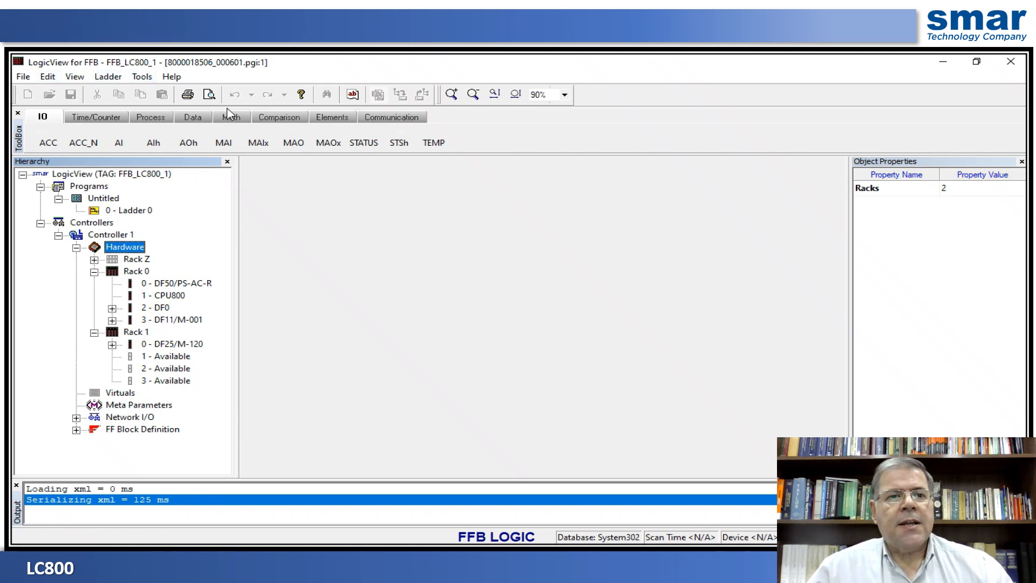
Open Ladder 0 of the program and place a normally open contact in cell A1
left_click(330, 120)
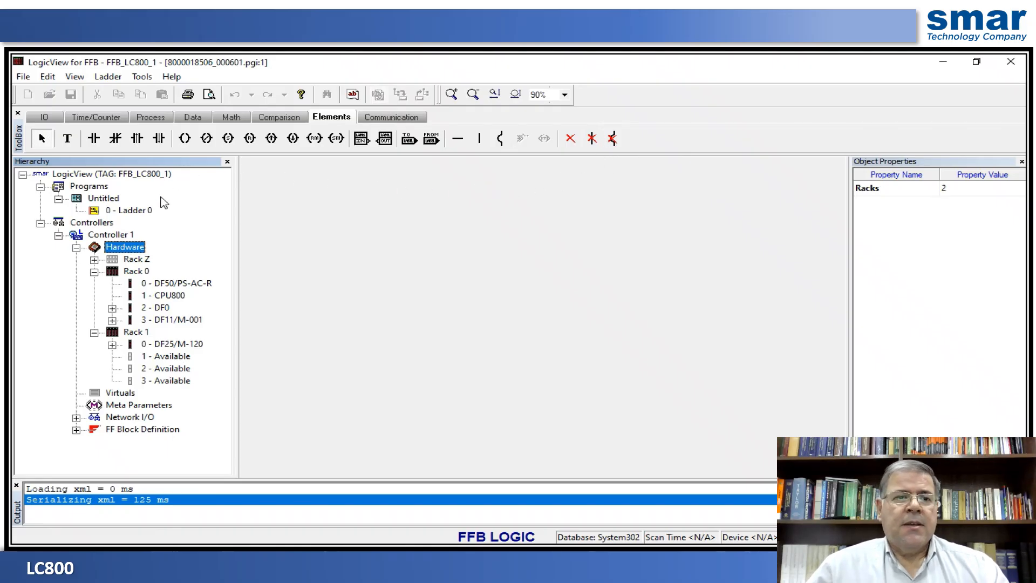
double_click(141, 211)
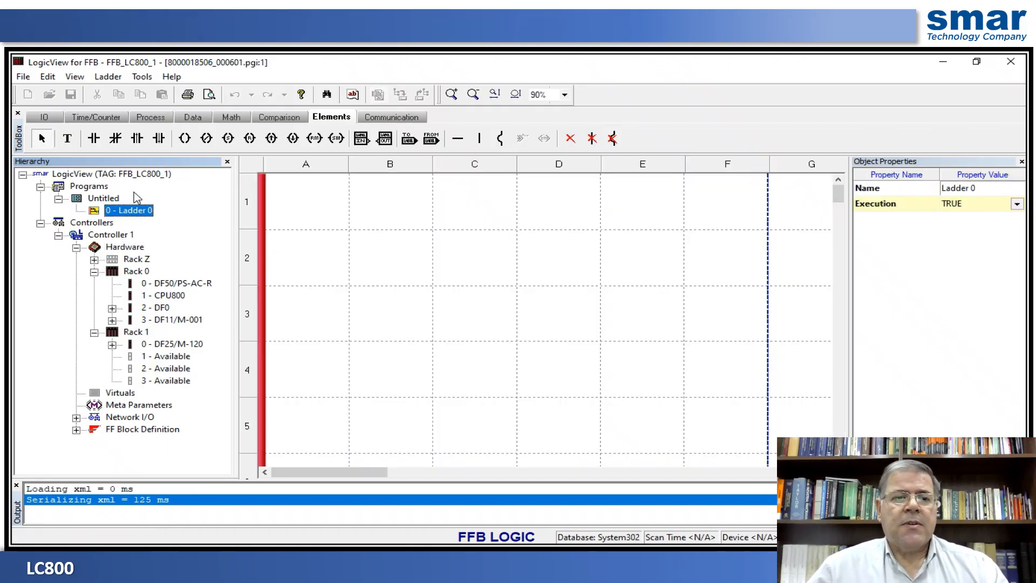
left_click(95, 139)
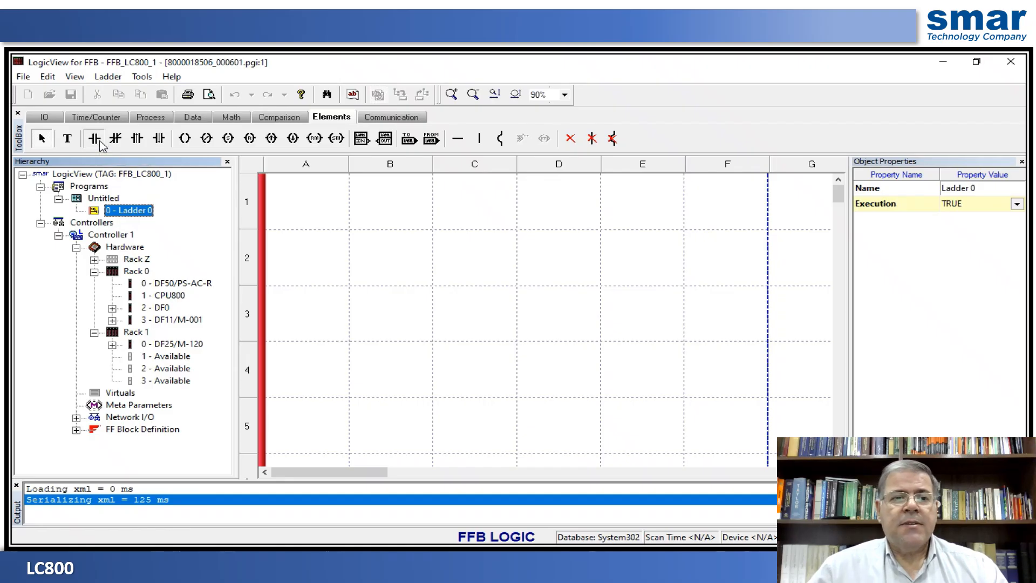
left_click(312, 216)
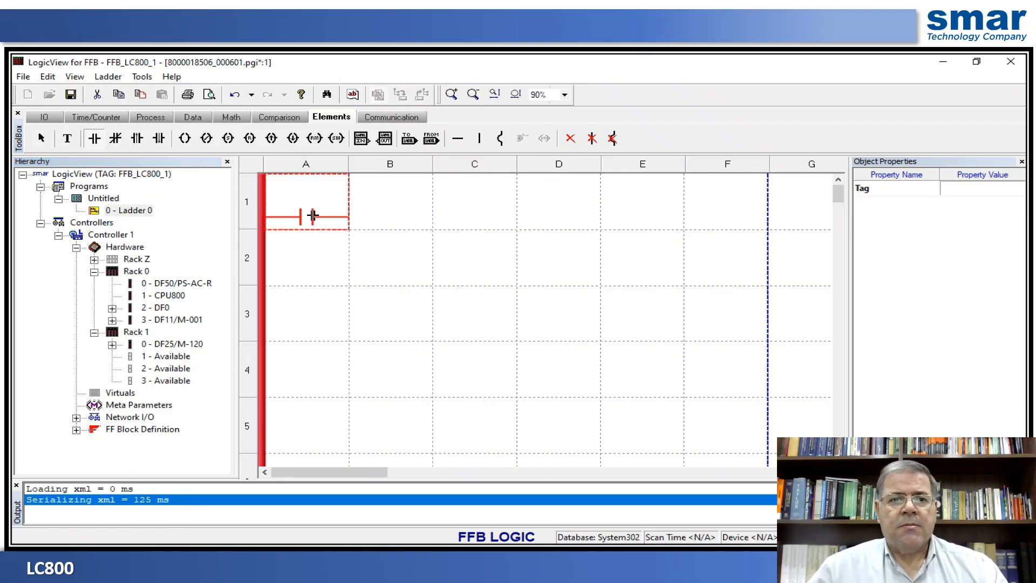
Complete rung 1 with horizontal connections in B1 through D1 and an output coil in E1, and save the logic
left_click(465, 144)
left_click(402, 210)
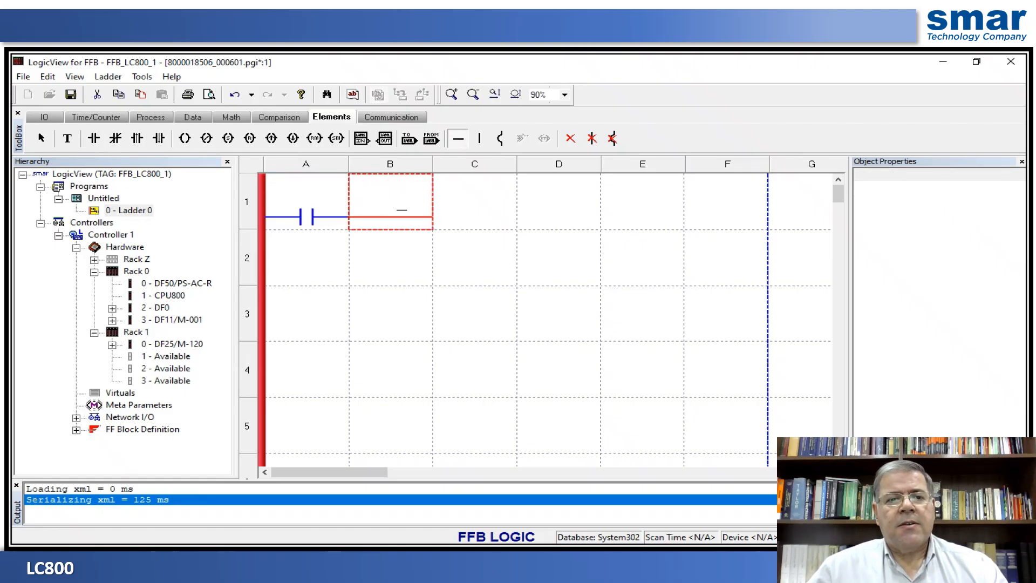
left_click(462, 211)
left_click(546, 214)
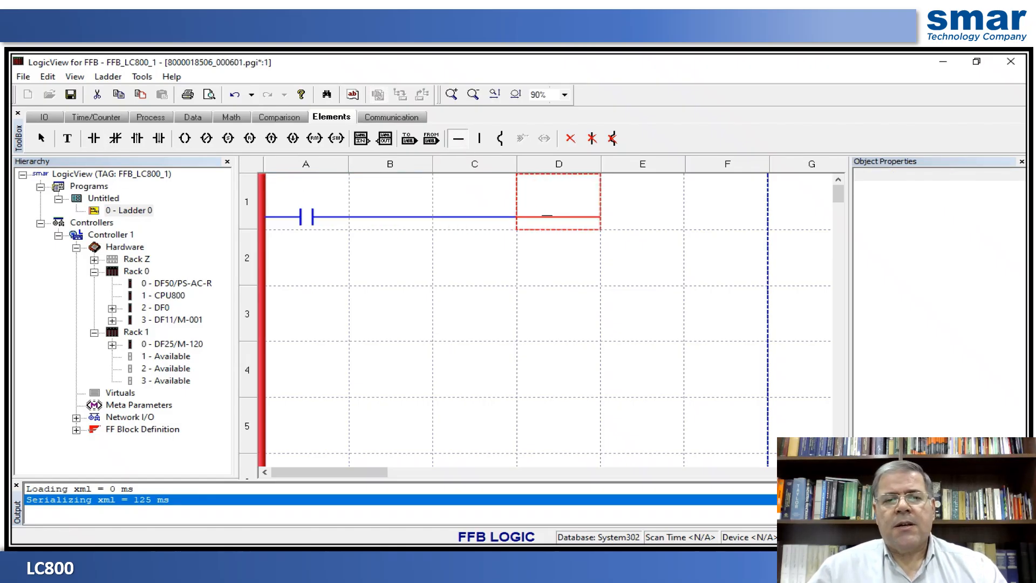
left_click(189, 139)
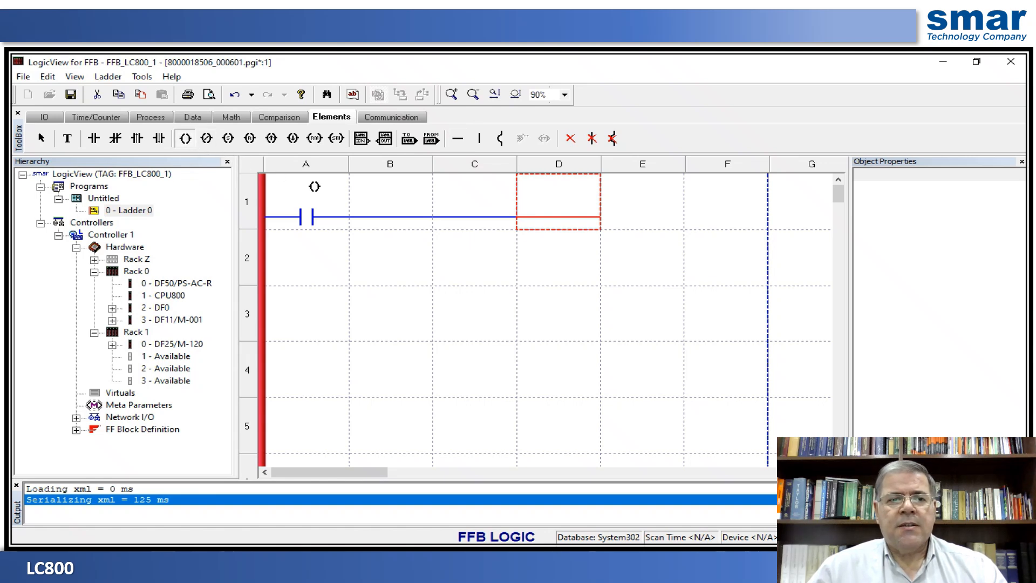
left_click(638, 215)
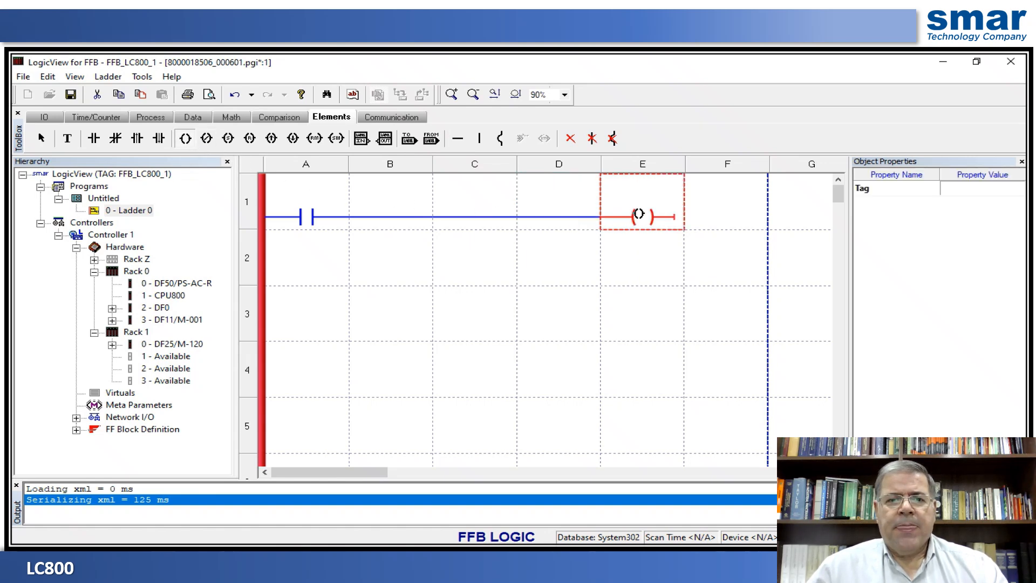
left_click(648, 239)
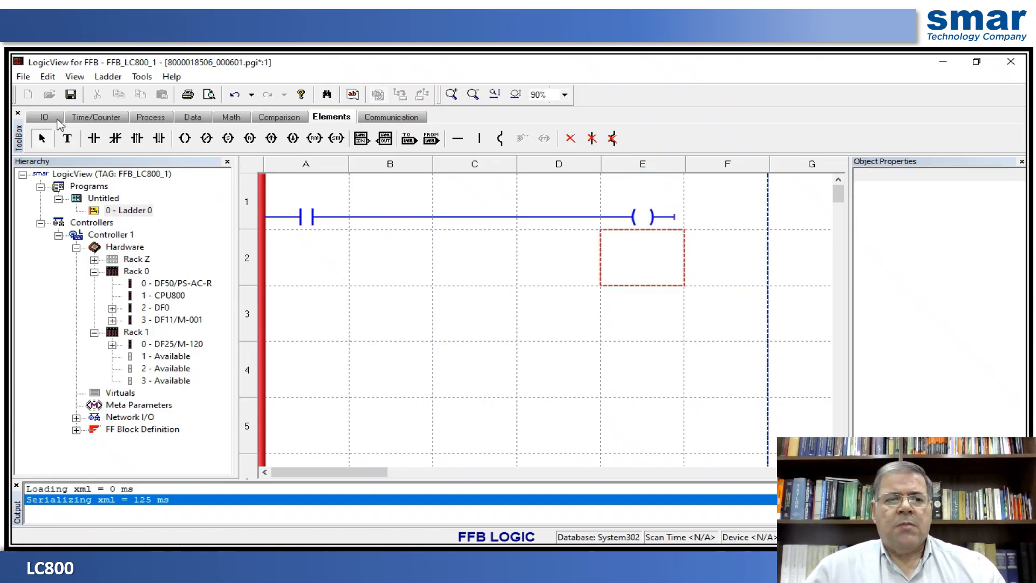
left_click(70, 96)
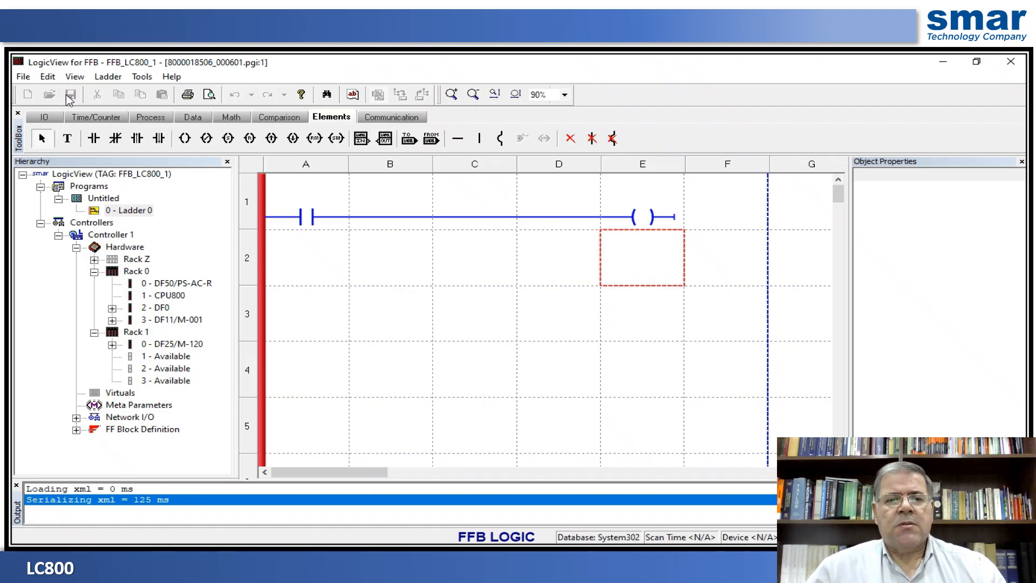
Assign input tag TAG00300 to the contact in A1 and set its description to ENTRADA_1
left_click(301, 217)
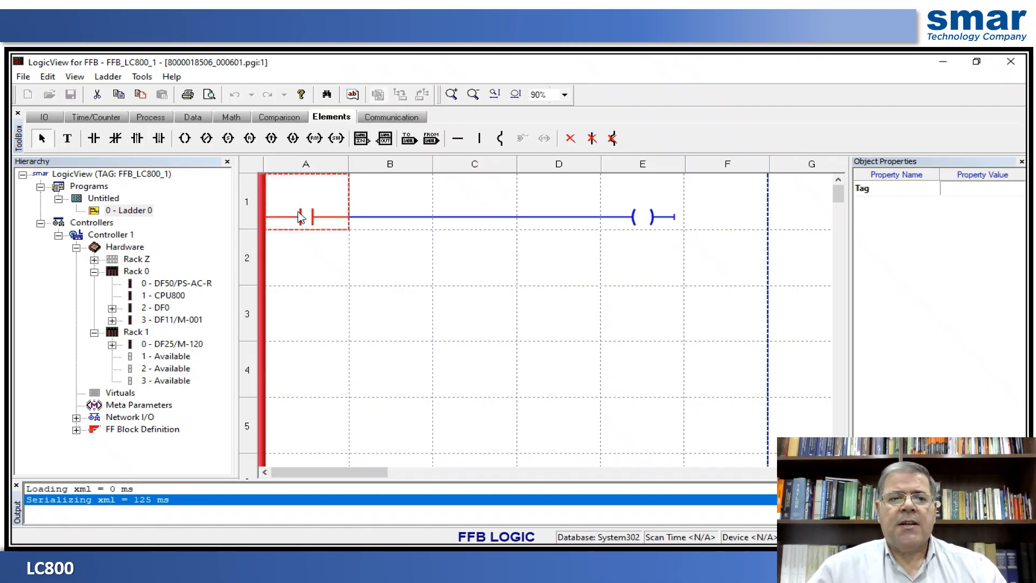
double_click(315, 217)
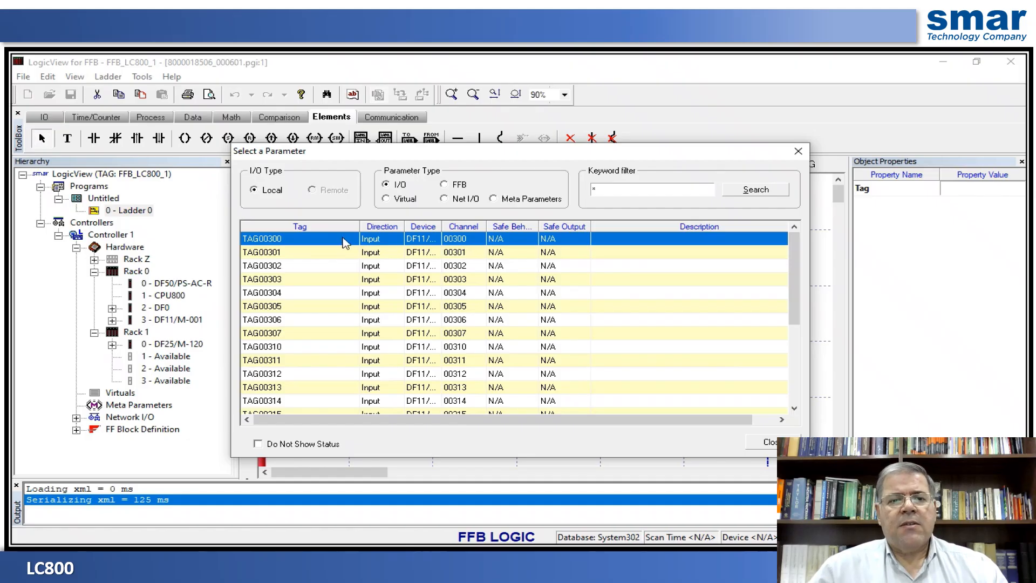
double_click(321, 241)
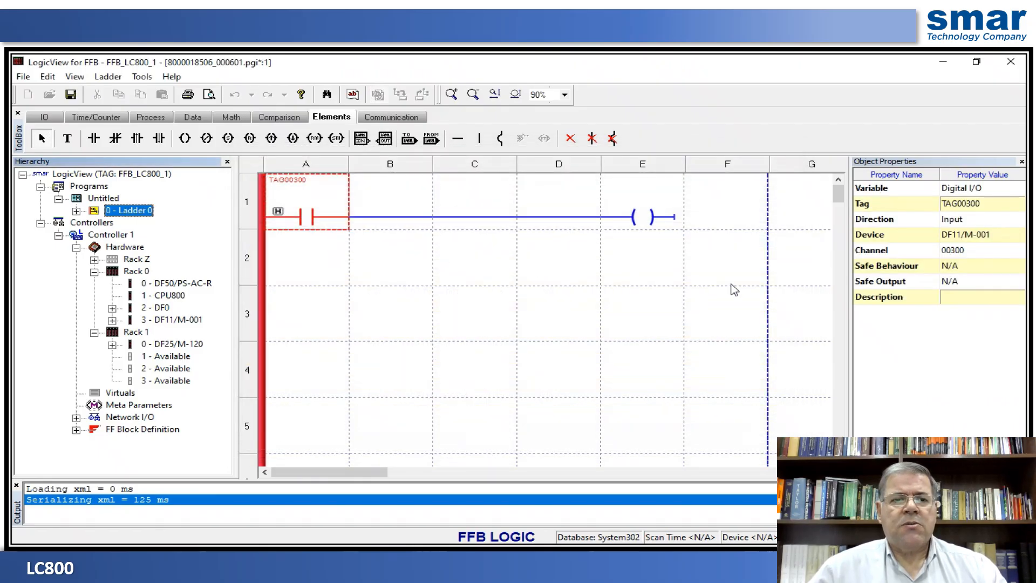
left_click(947, 299)
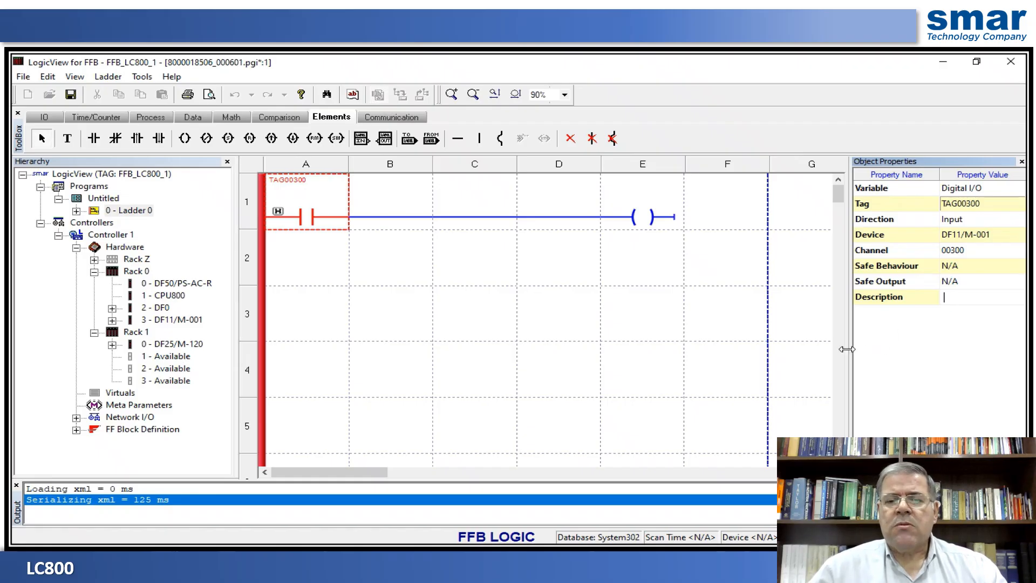
left_click_drag(846, 349, 815, 349)
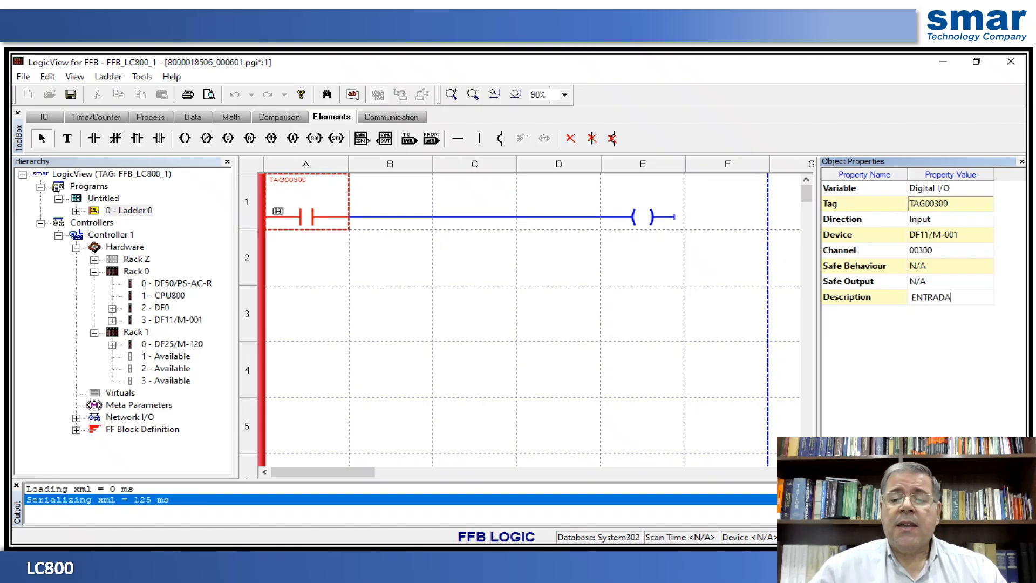
type("1")
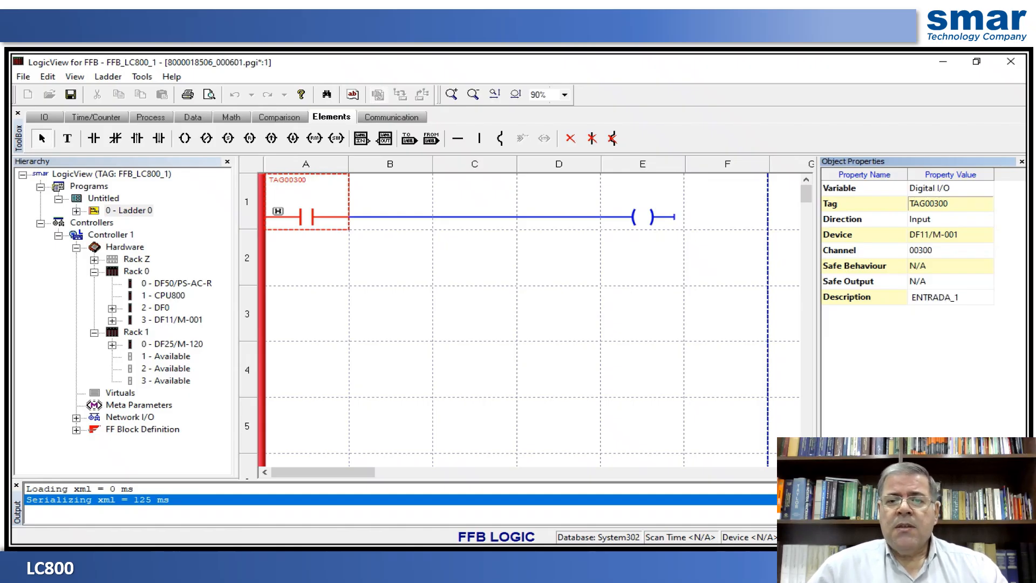
key("Return")
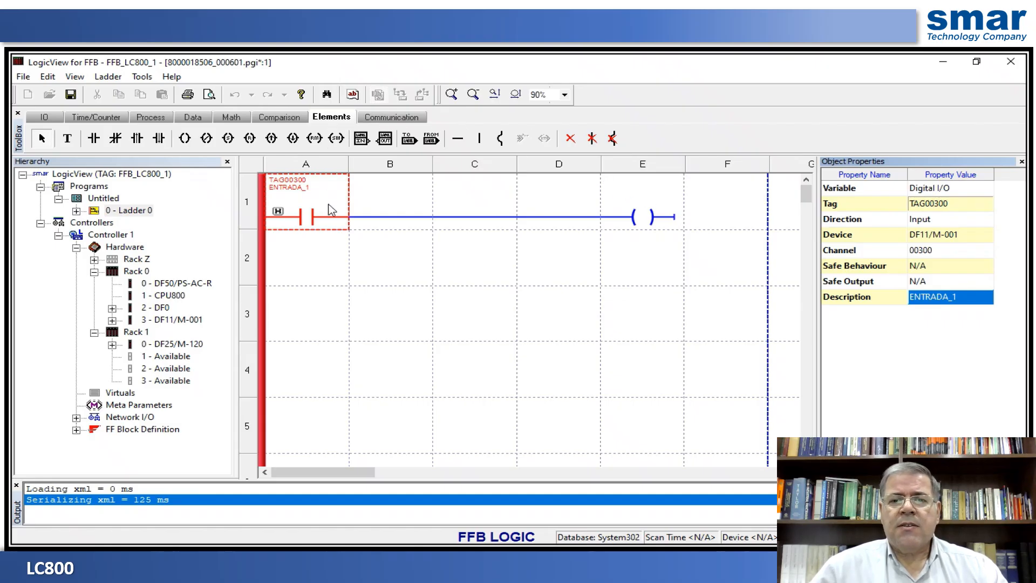
Assign output tag TAG01000 to the coil in E1 with the description SAÍDA_1, and save the logic
double_click(633, 226)
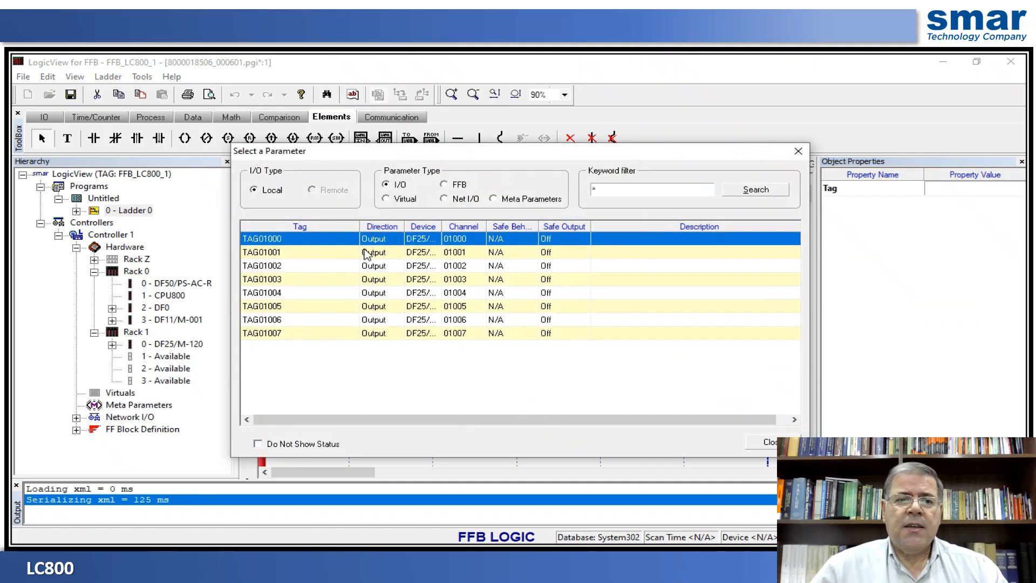
double_click(290, 240)
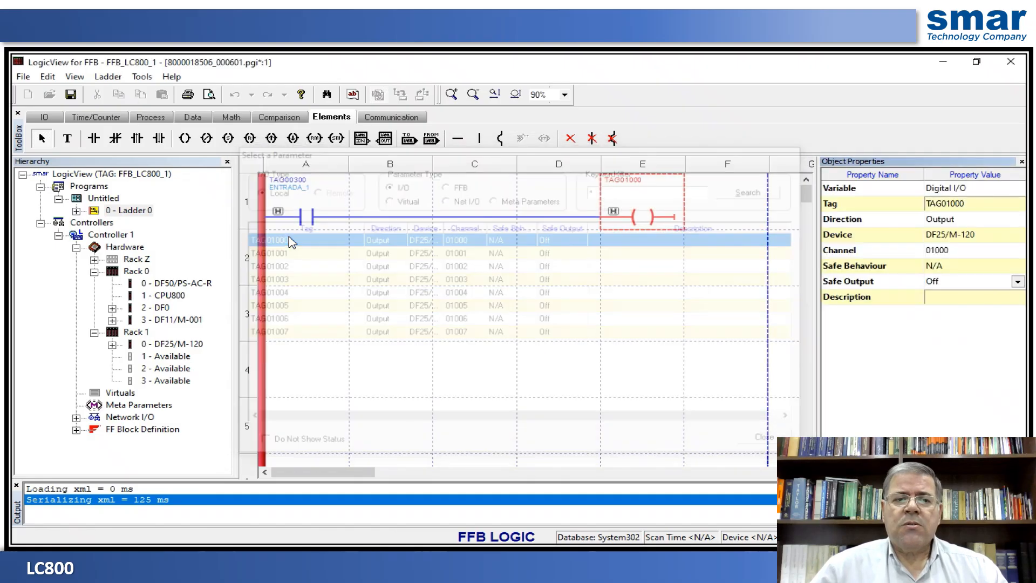
left_click(947, 296)
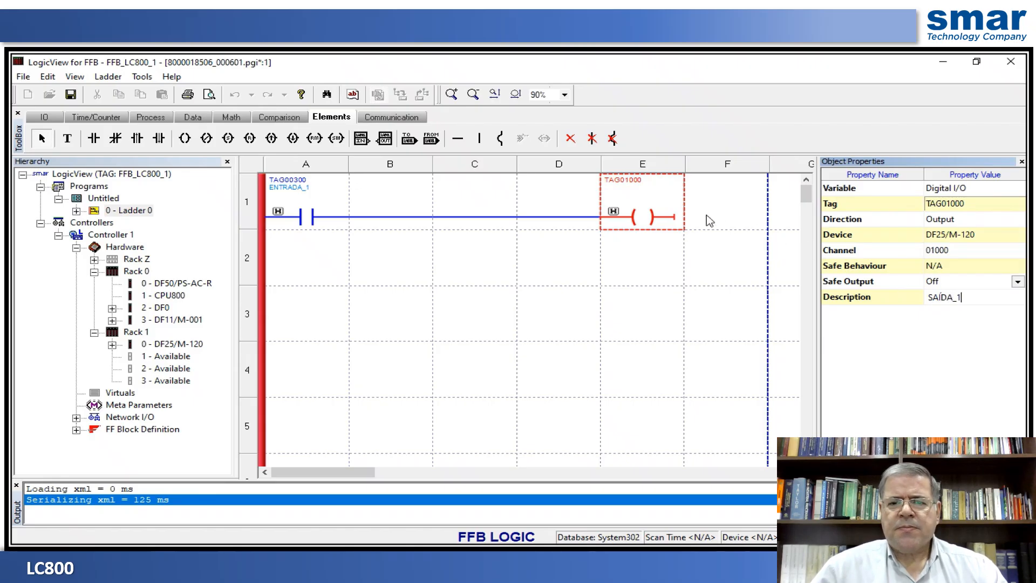
key("Return")
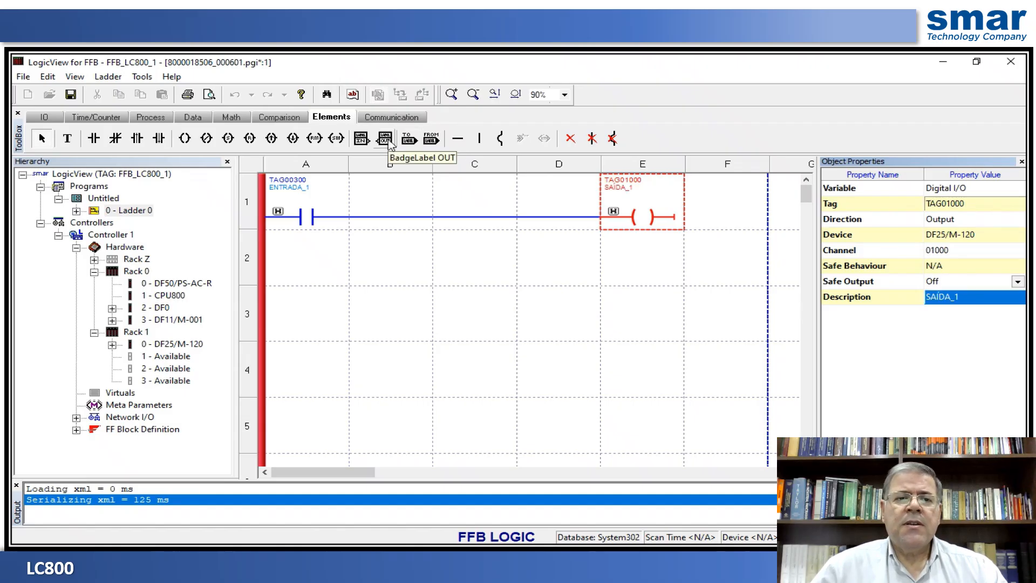
key("ctrl+s")
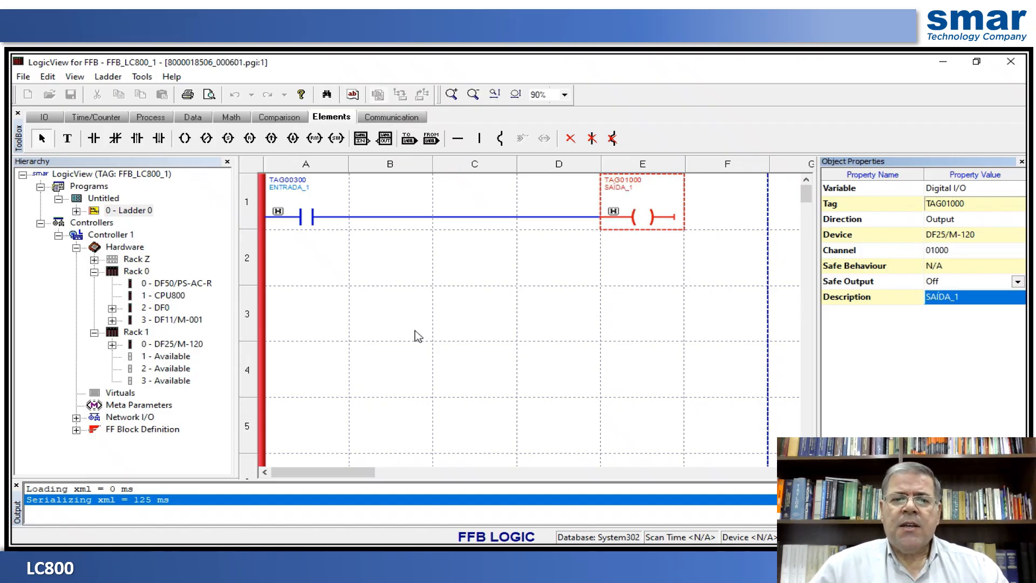
Place a normally closed contact in cell B2 and a normally open contact in A2
left_click(117, 139)
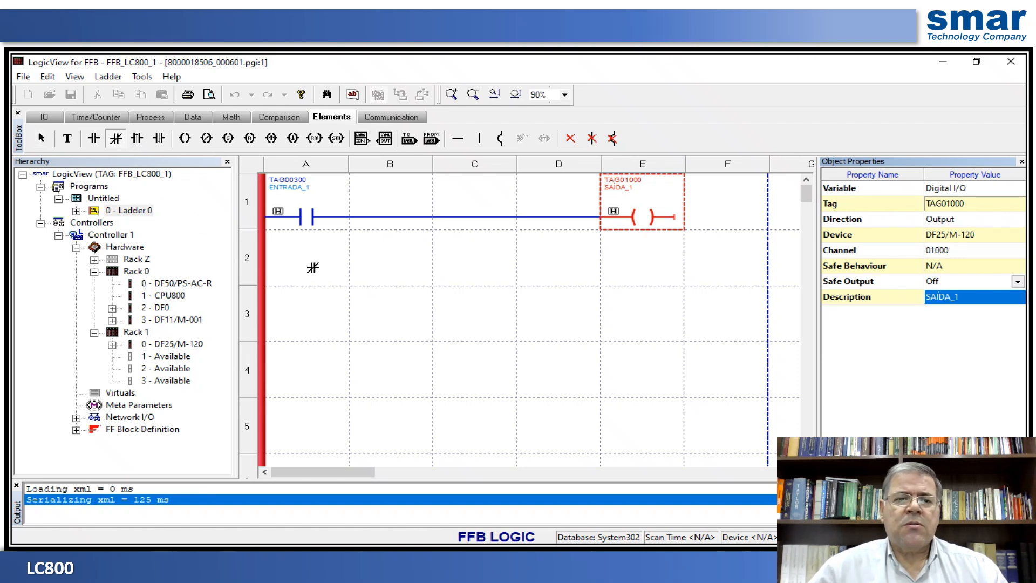
left_click(379, 271)
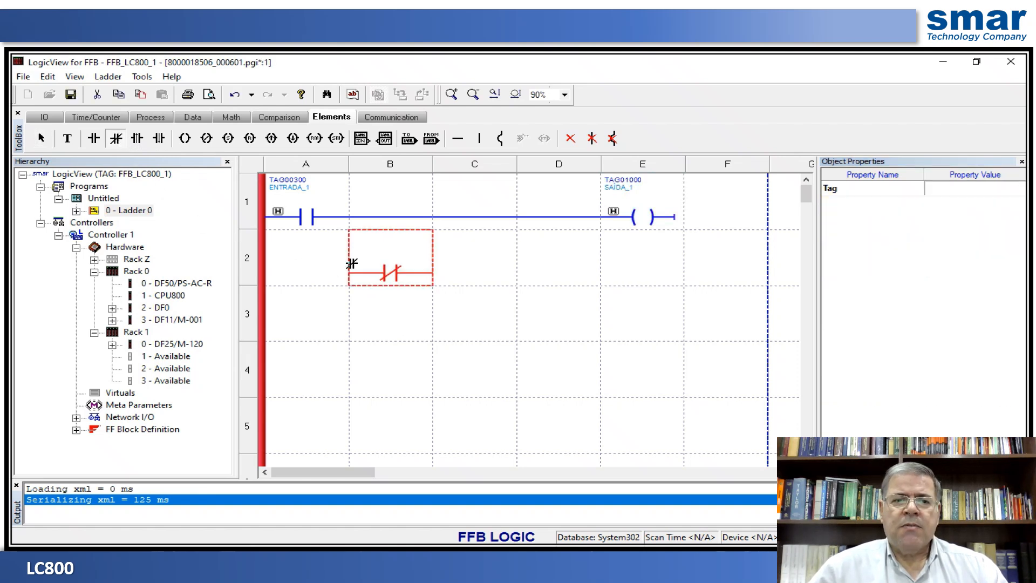
left_click(94, 138)
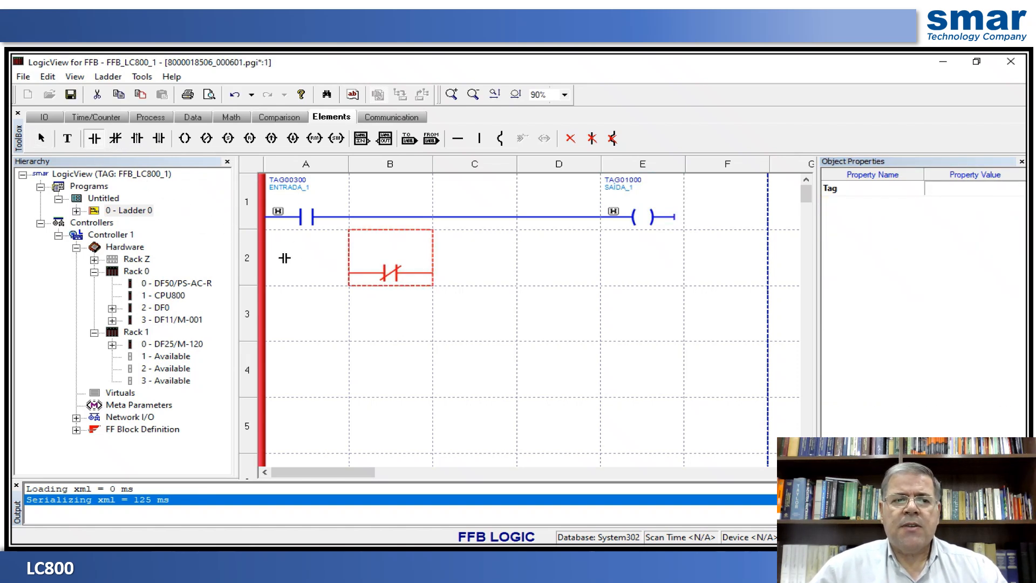
left_click(312, 267)
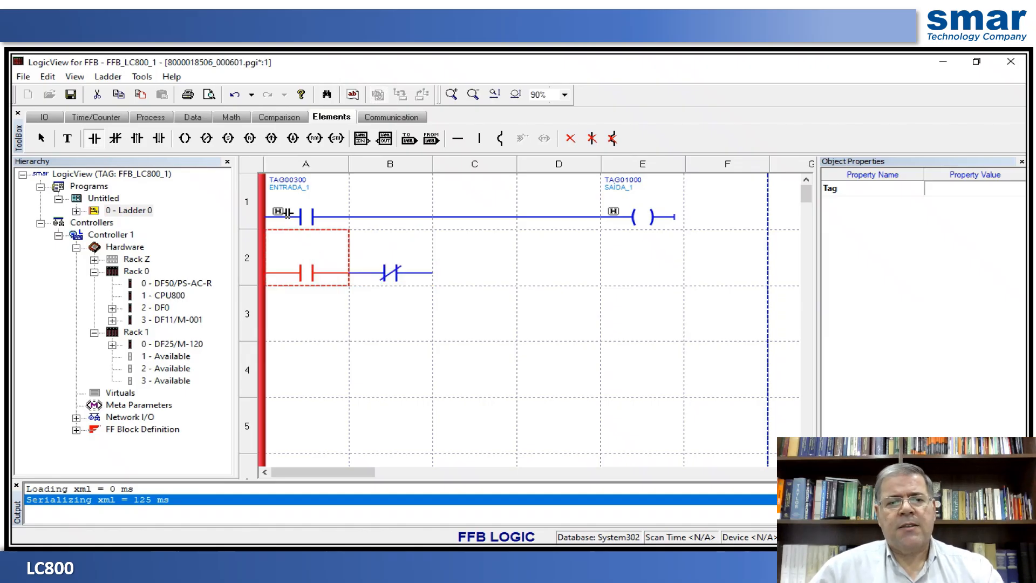
Extend rung 2 with horizontal connections in C2 and D2 and end it with an output coil in E2
left_click(457, 138)
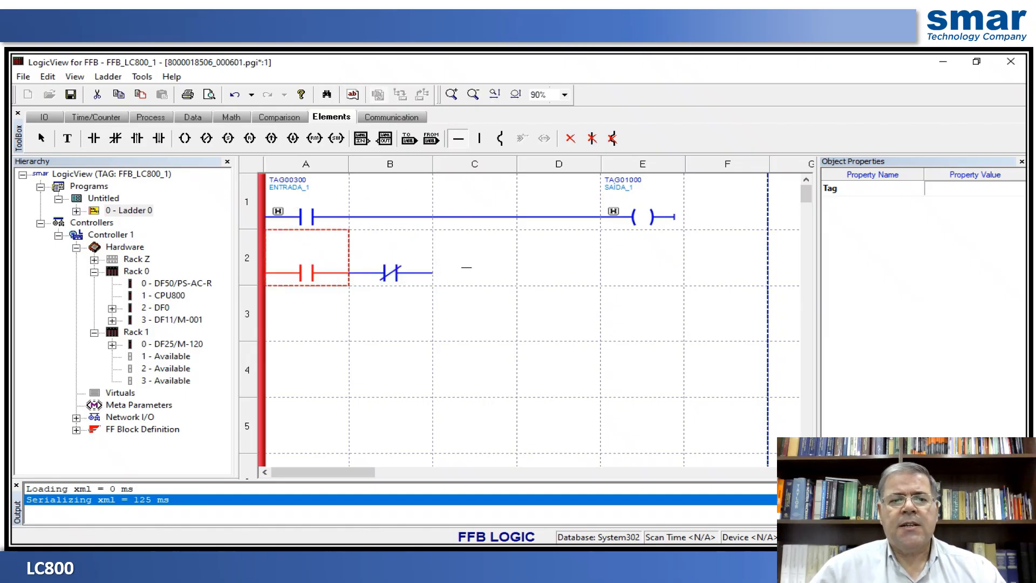
left_click(466, 267)
left_click(543, 267)
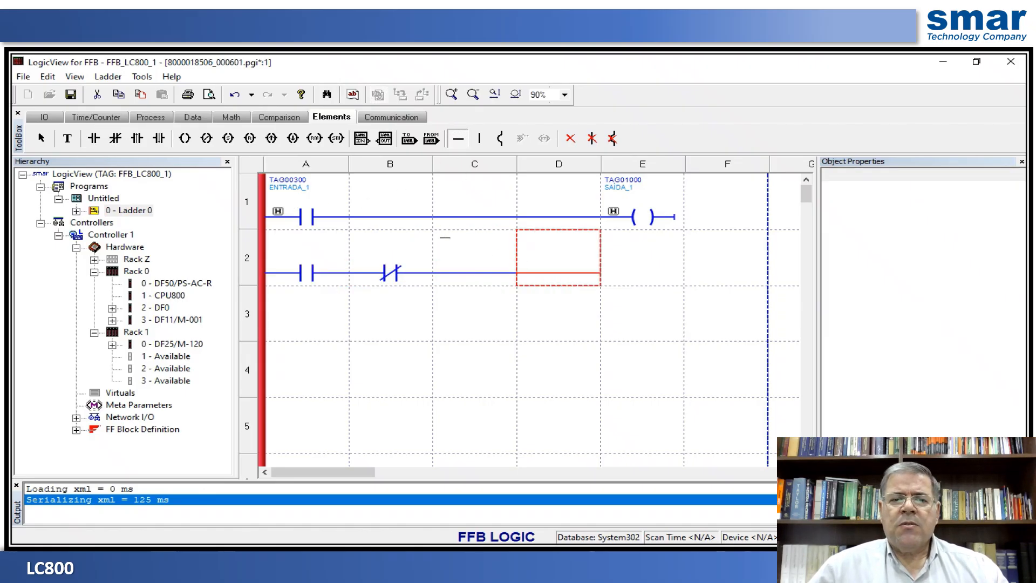
left_click(185, 138)
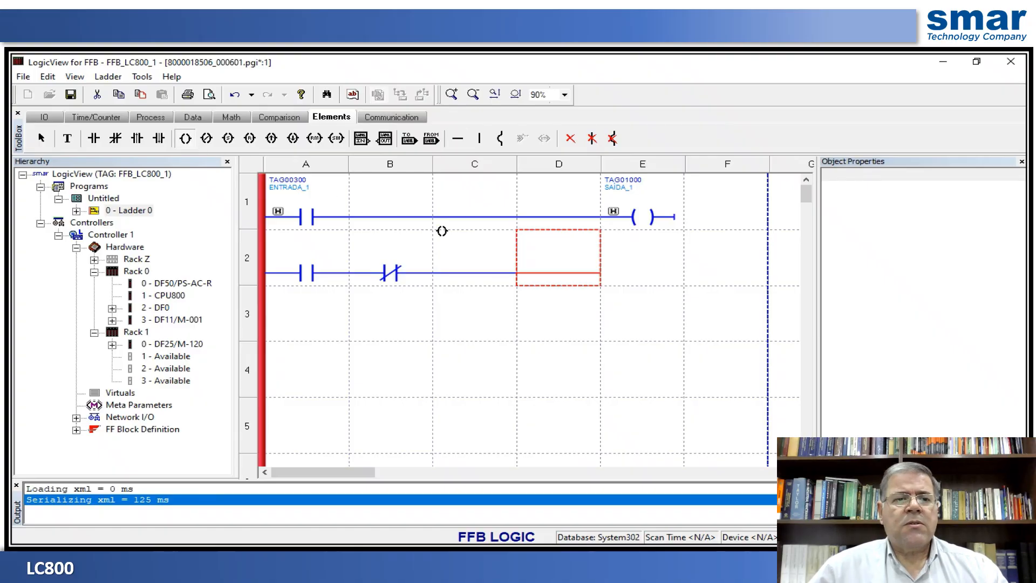
left_click(642, 272)
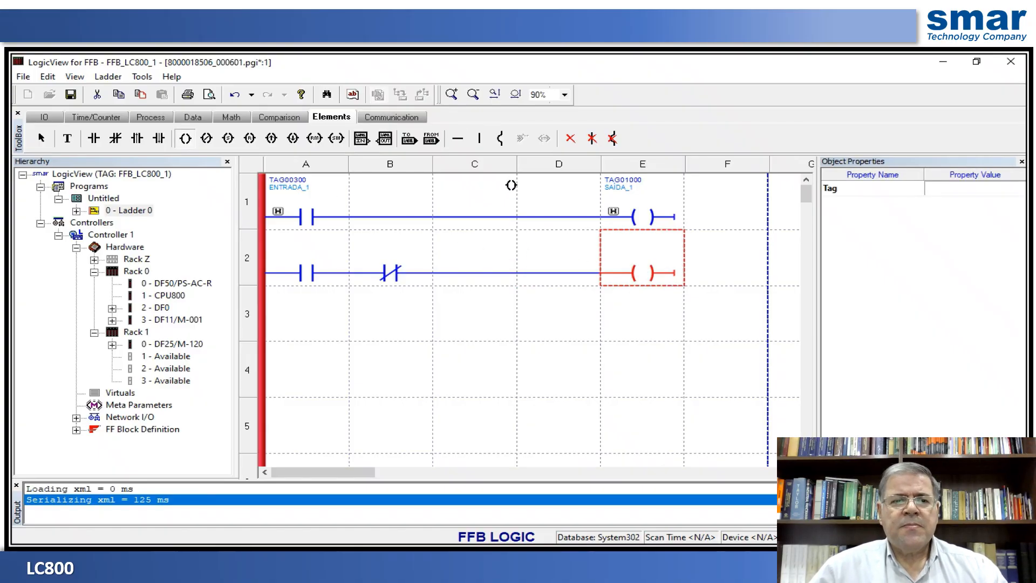
Add a parallel branch with a normally open contact in A3, joined to row 2 by a vertical connection after A2, and save
left_click(481, 141)
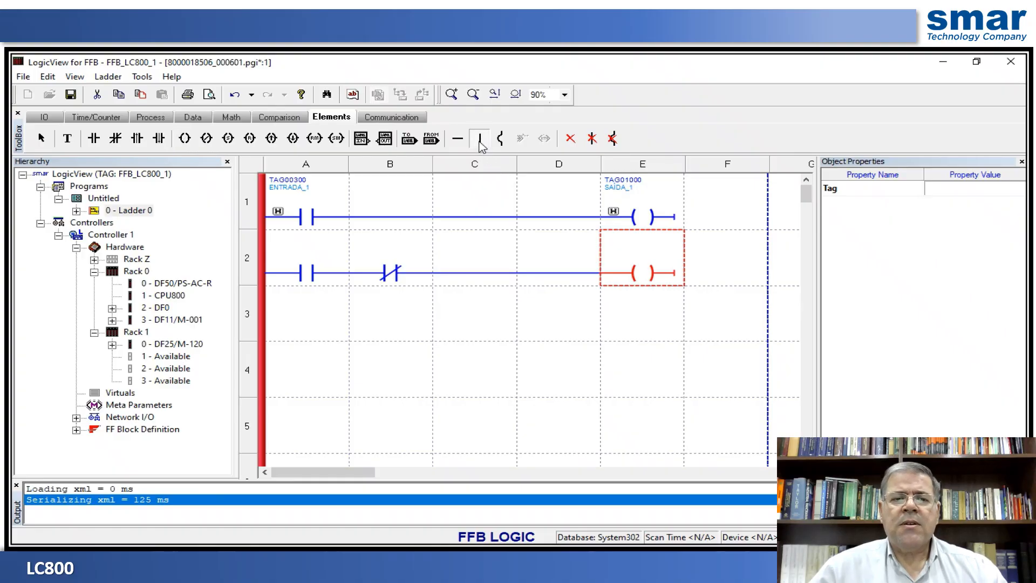
left_click(325, 263)
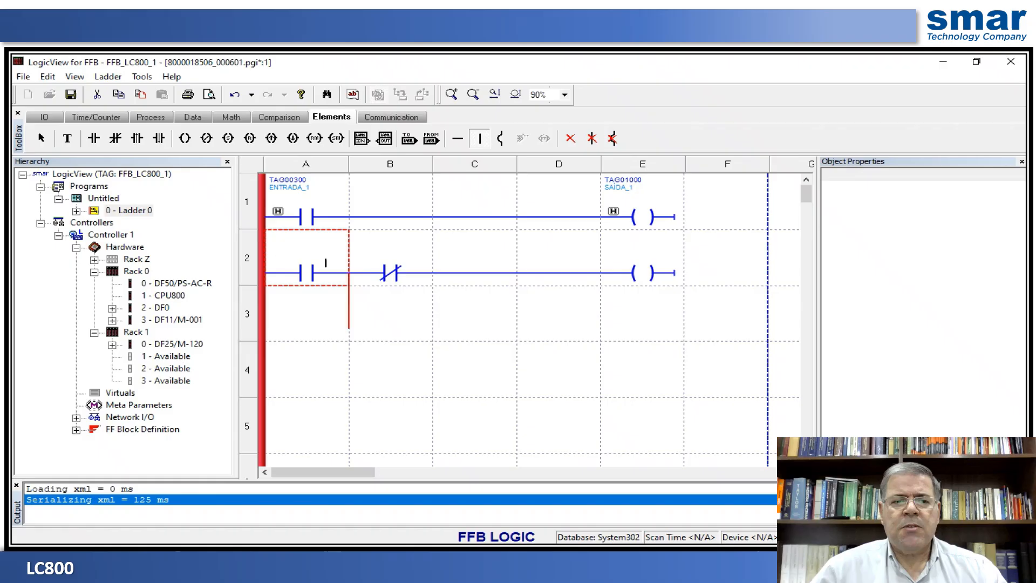
left_click(95, 139)
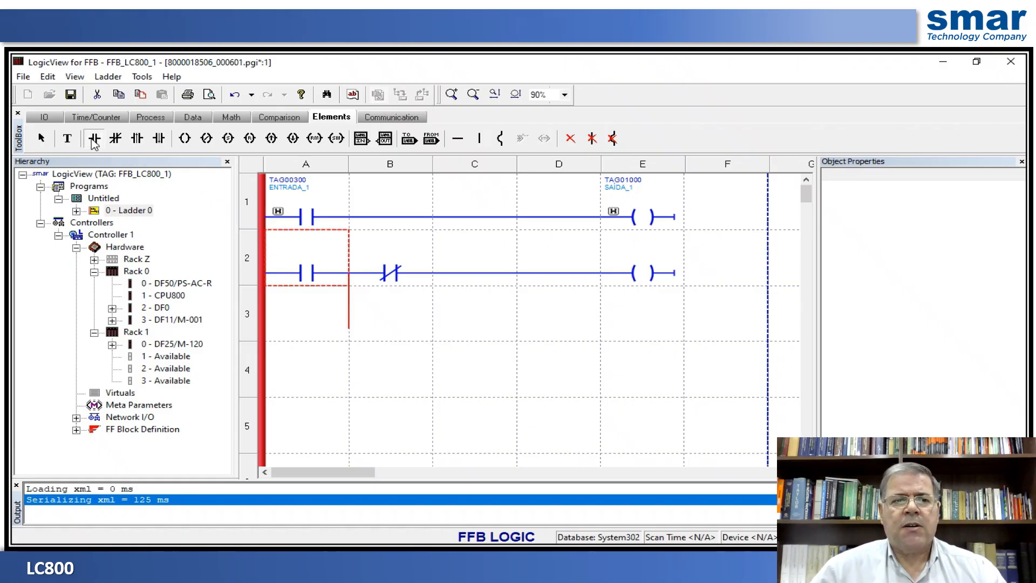
left_click(317, 326)
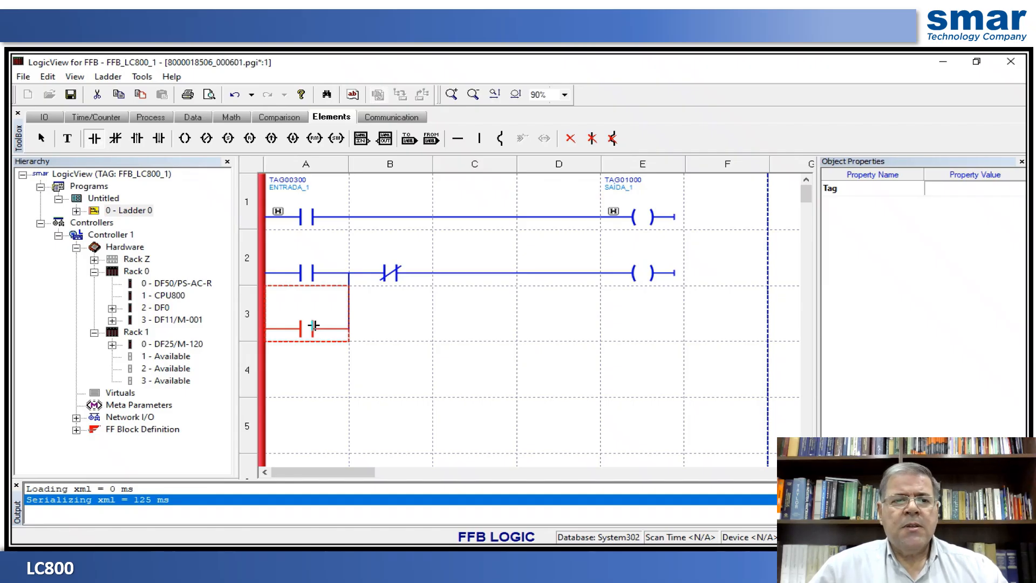
left_click(71, 95)
left_click(42, 139)
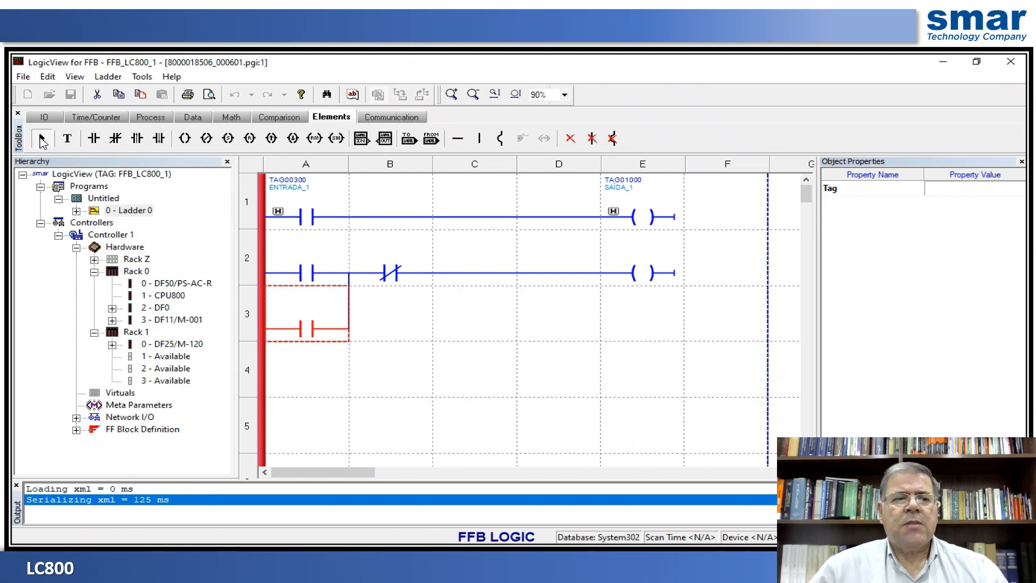
Assign input tag TAG00301 to the contact in A2 and TAG00302 to the normally closed contact in B2
double_click(308, 273)
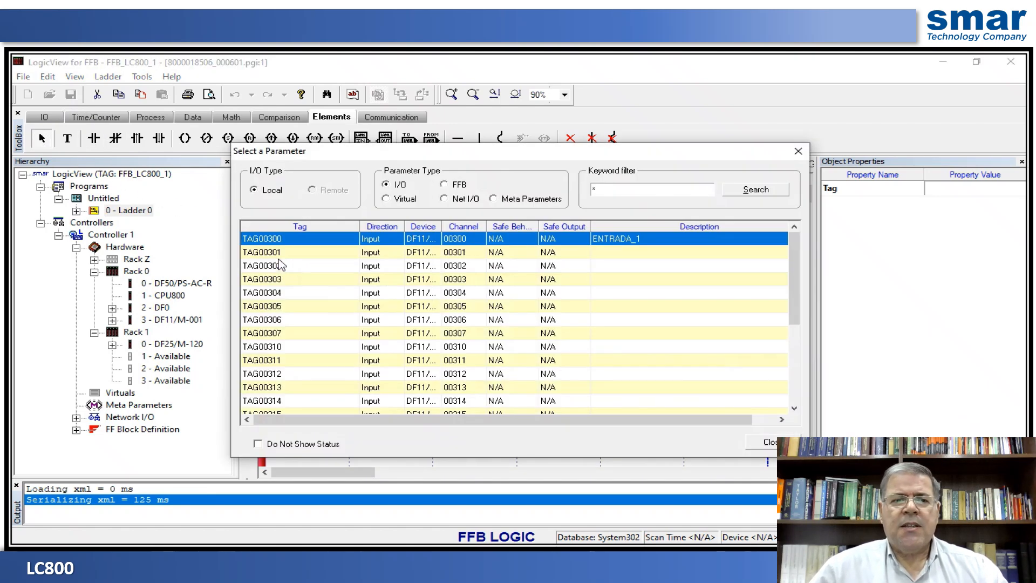
double_click(275, 253)
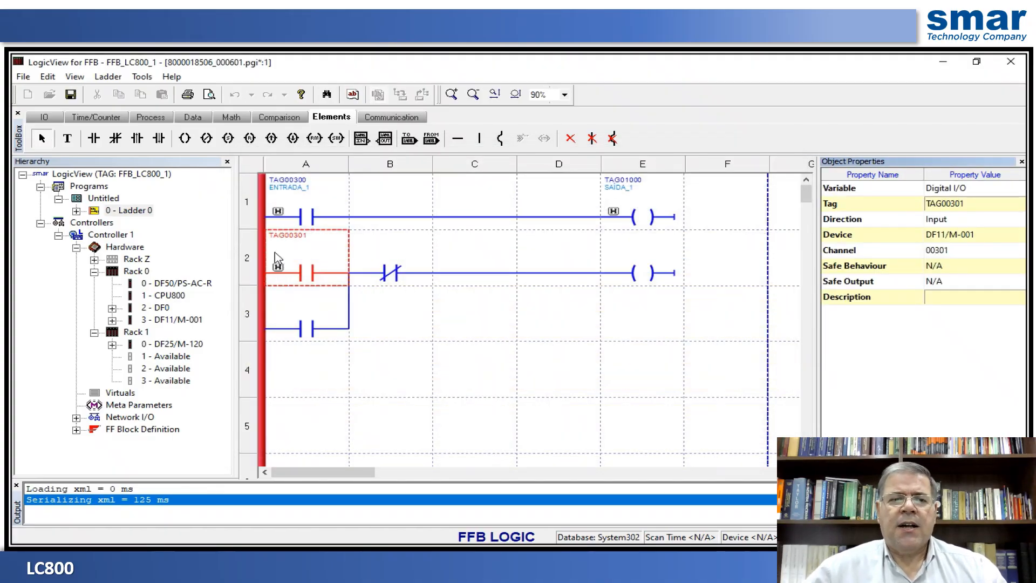
double_click(400, 266)
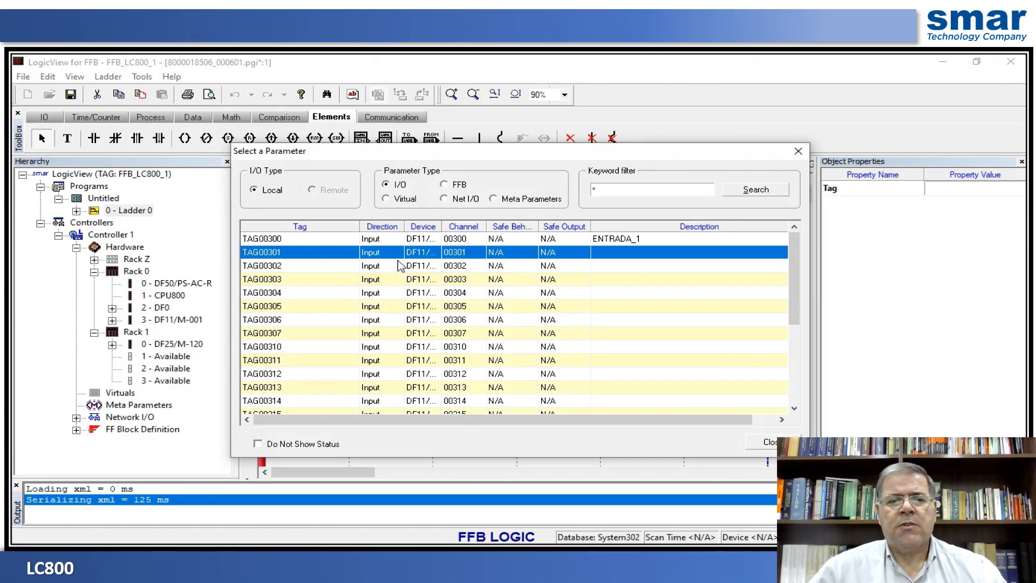
double_click(276, 266)
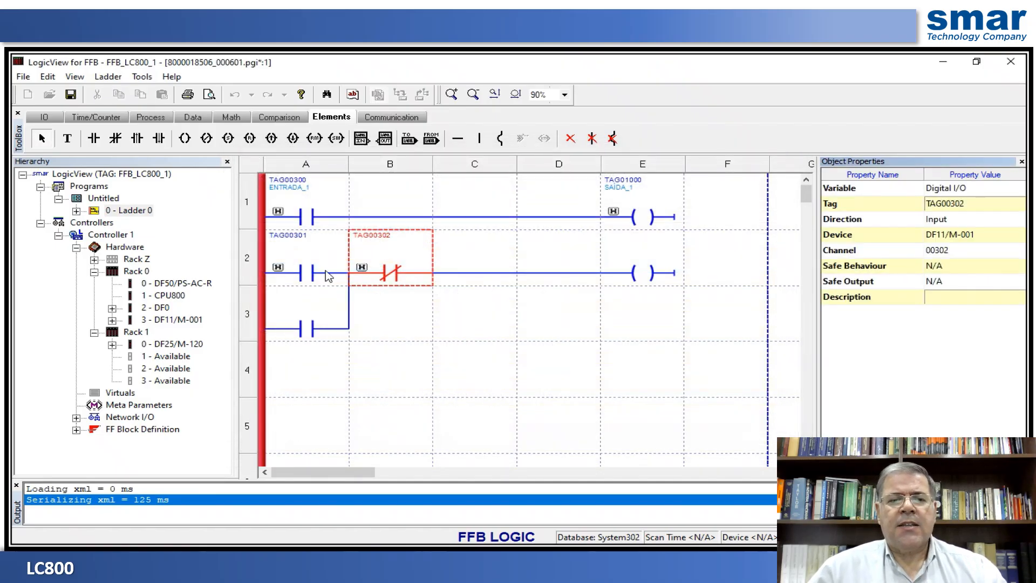
Assign output tag TAG01001 to the coil in E2
left_click(643, 273)
double_click(643, 275)
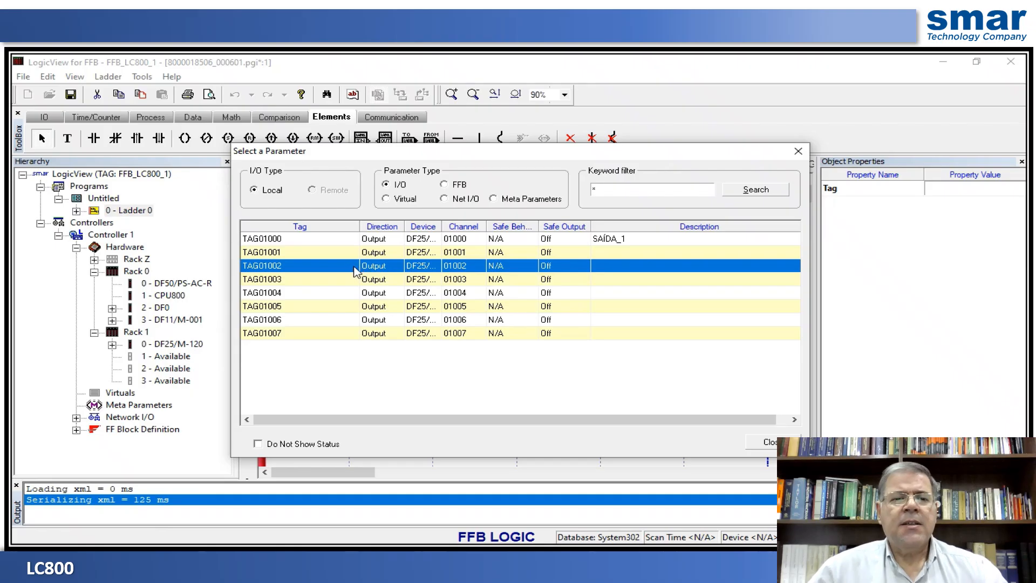
double_click(280, 255)
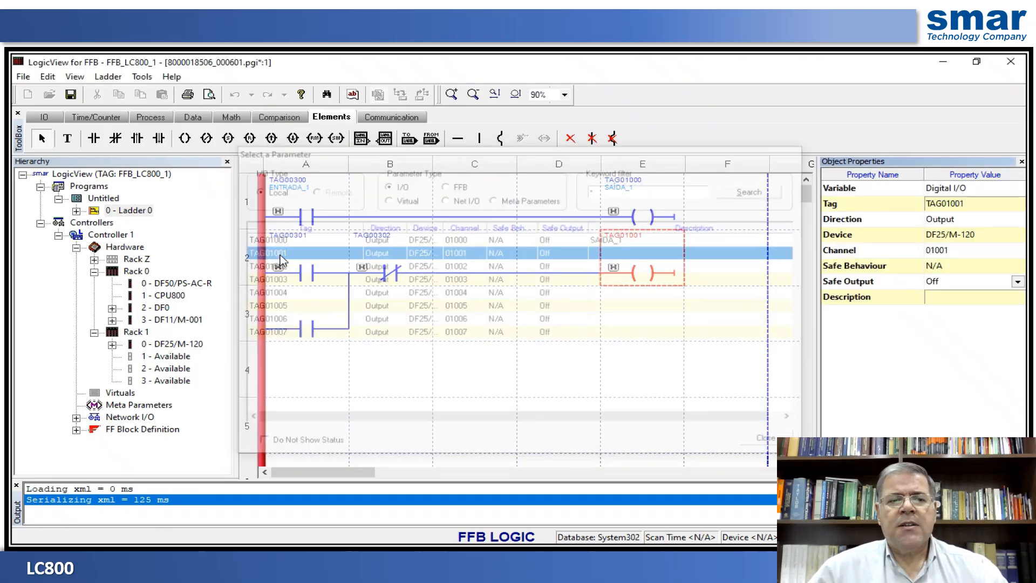
Assign output tag TAG01001 to the parallel branch contact in A3
left_click(307, 327)
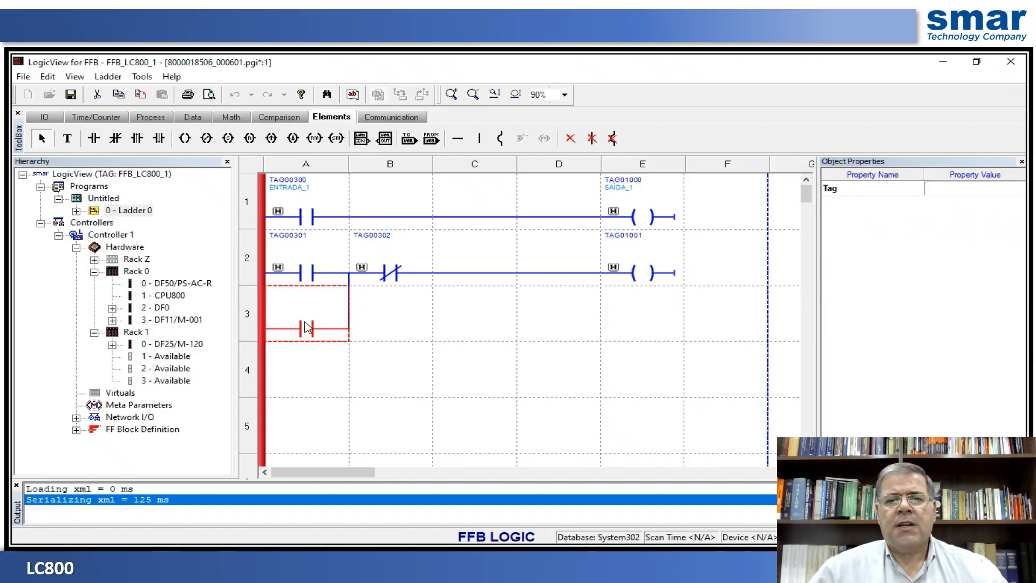
double_click(307, 328)
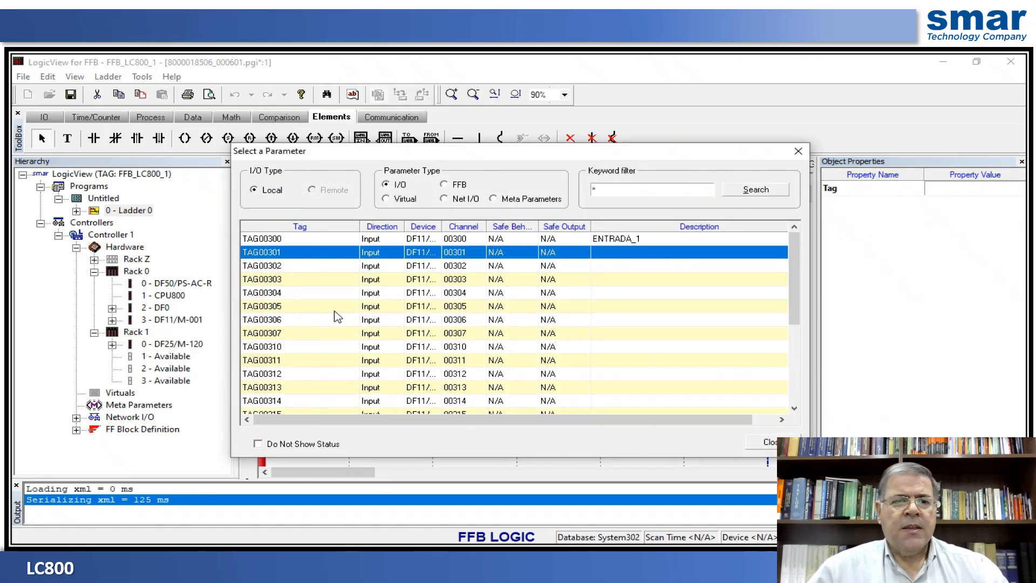
left_click_drag(797, 321, 802, 392)
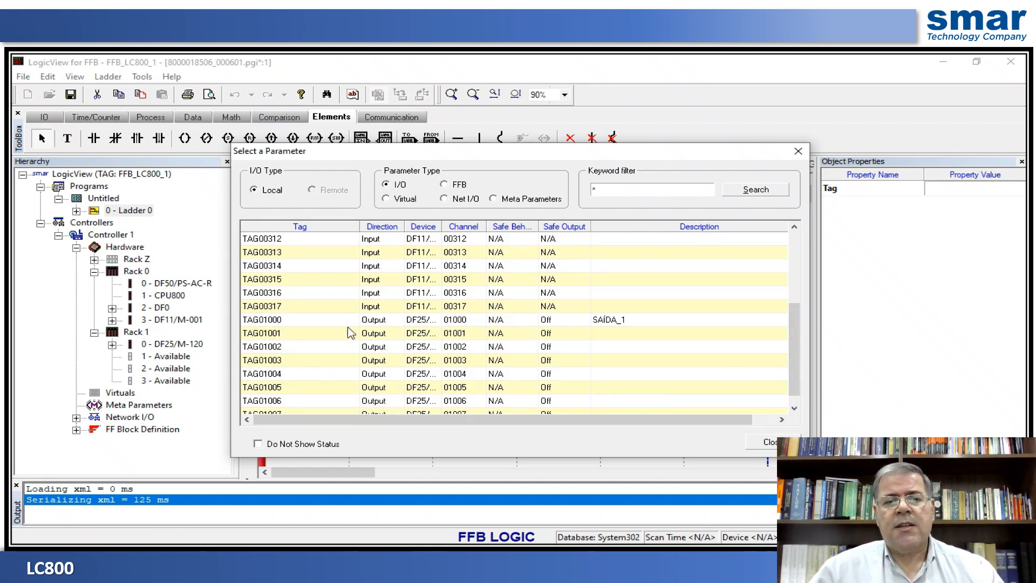
left_click(300, 334)
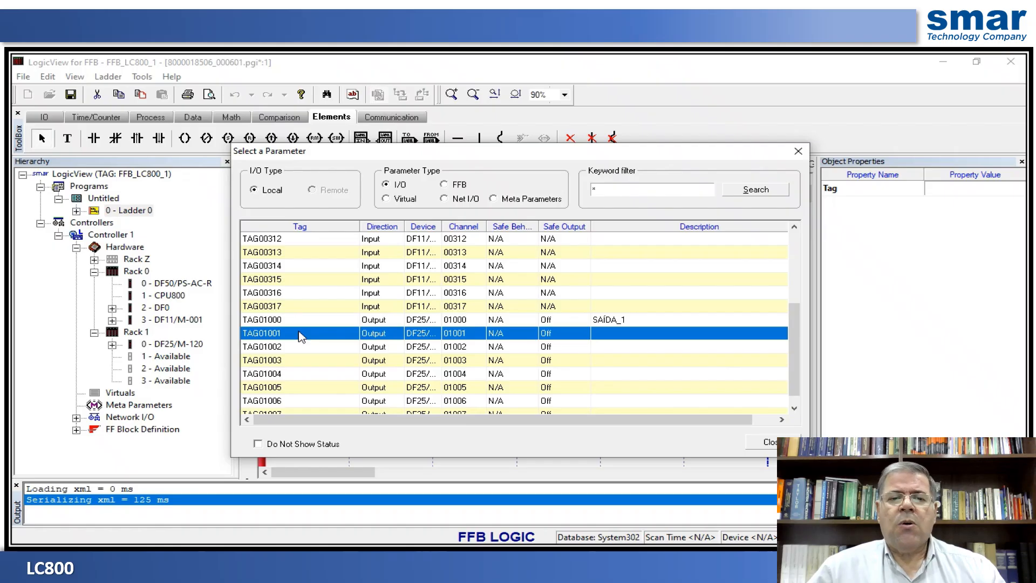
double_click(300, 335)
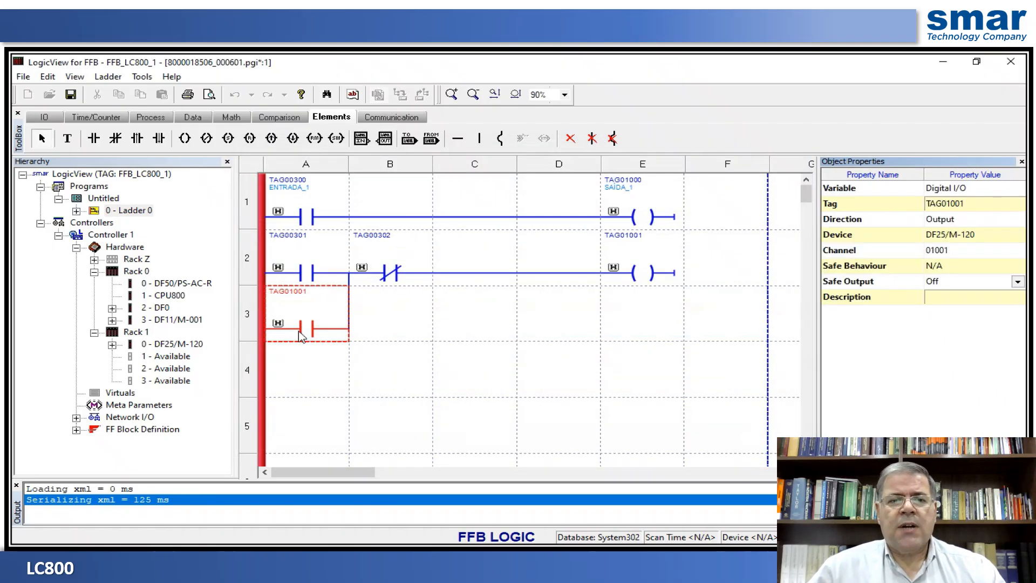
Give the TAG00301 contact in A2 the description ENTRADA_2
left_click(309, 274)
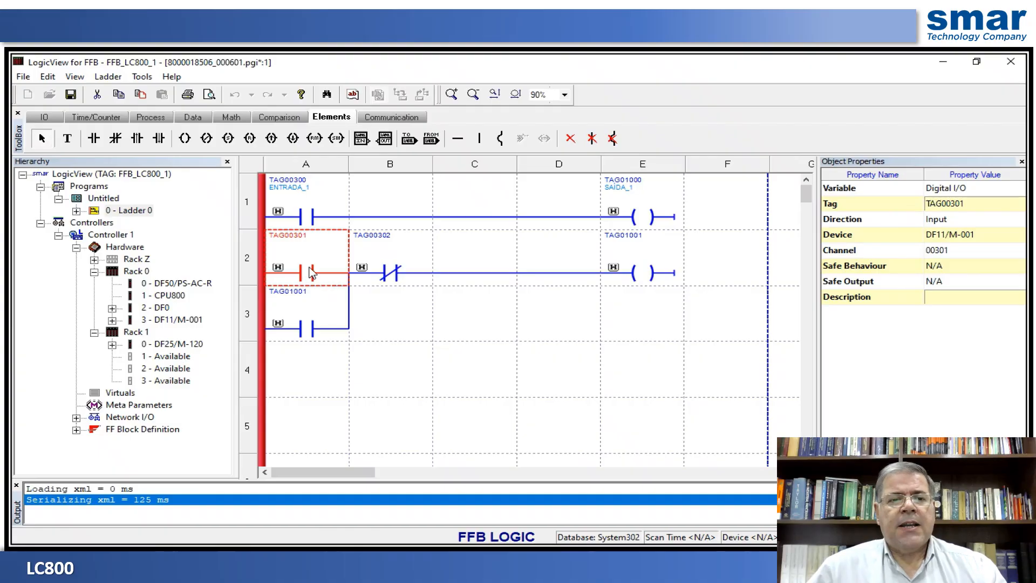
double_click(310, 274)
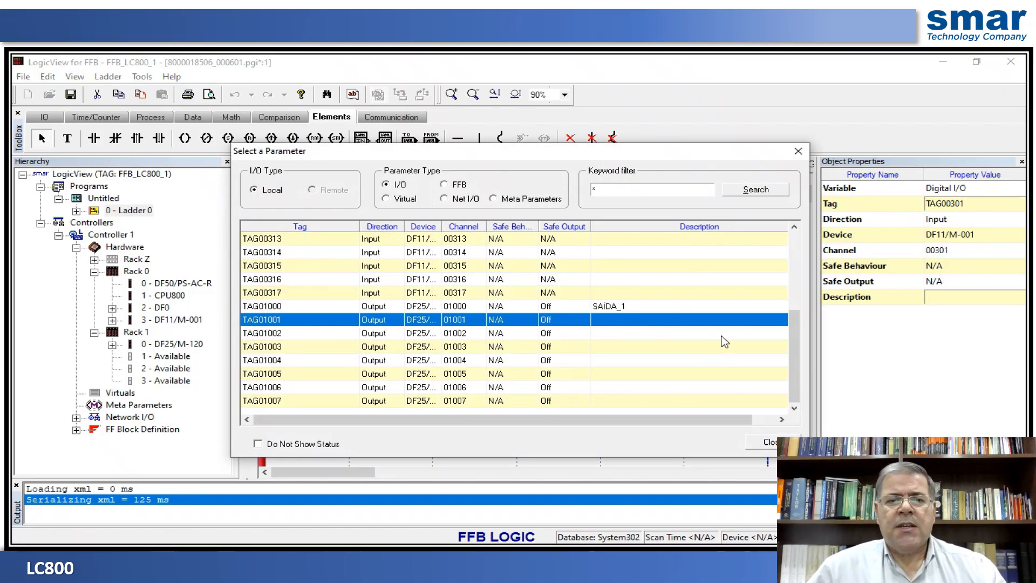
left_click_drag(797, 351, 812, 252)
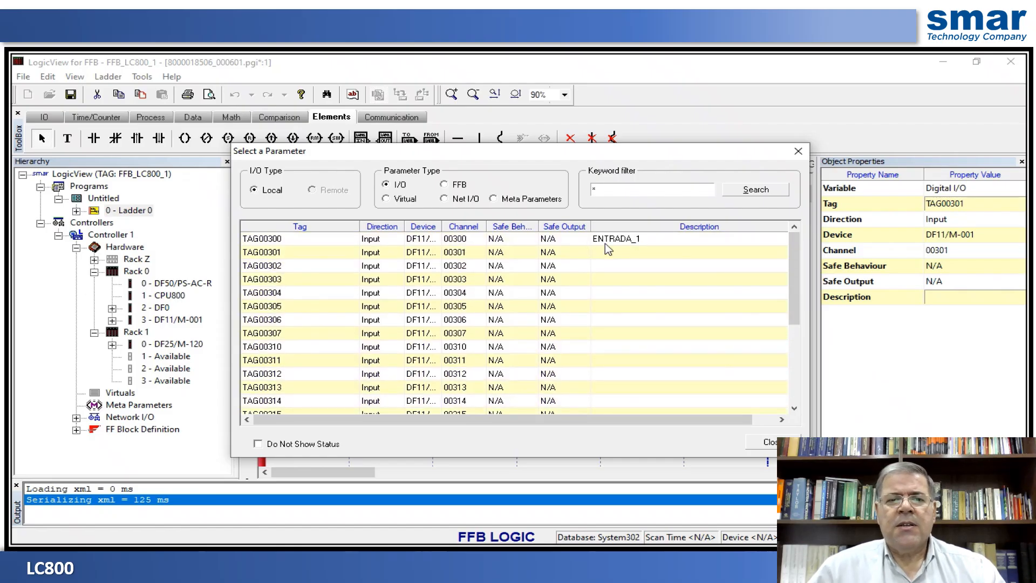
left_click(775, 447)
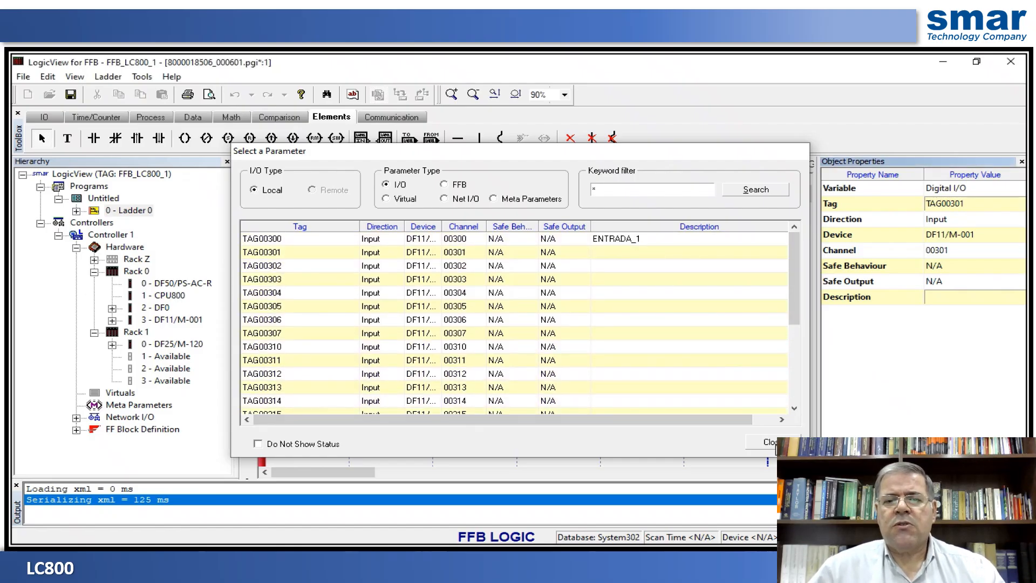
left_click(943, 299)
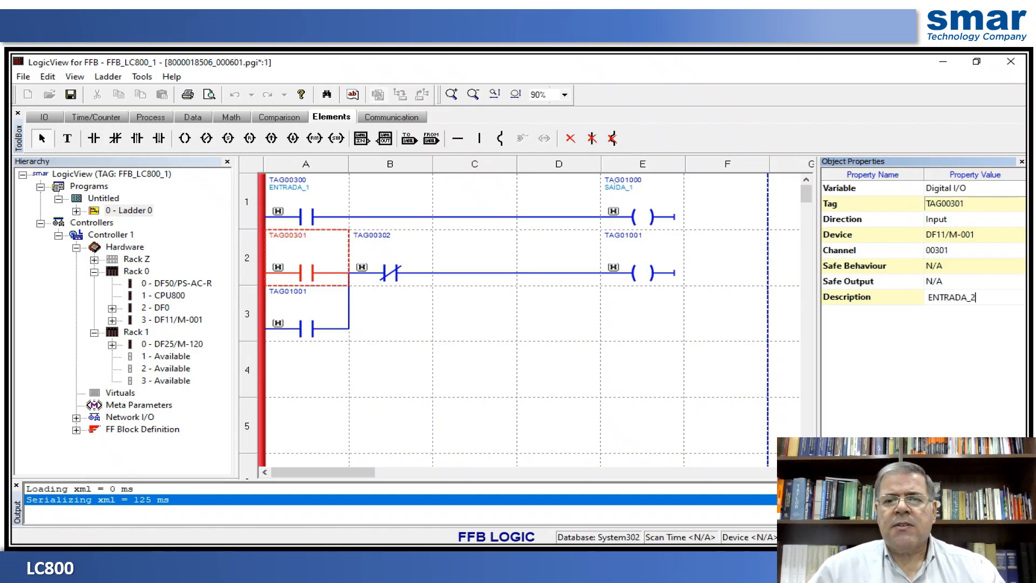
key("Return")
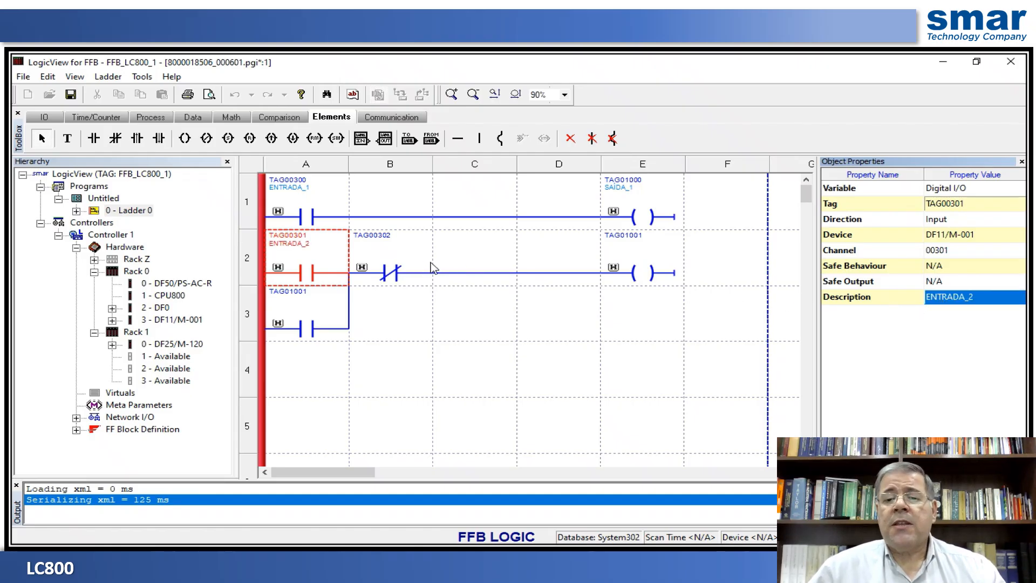
Give the TAG00302 contact in B2 the description ENTRADA_3
double_click(389, 274)
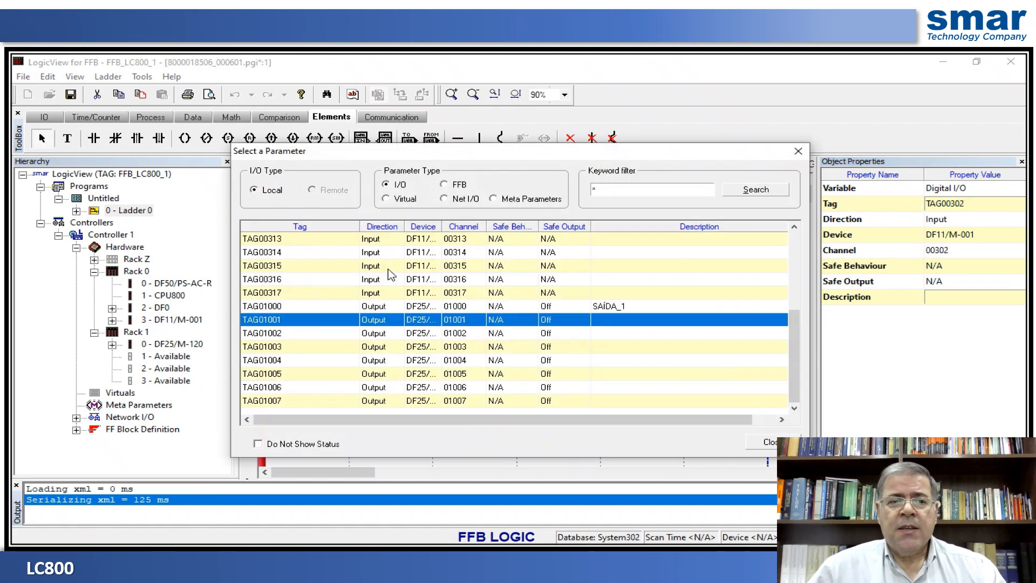
left_click_drag(792, 339, 785, 246)
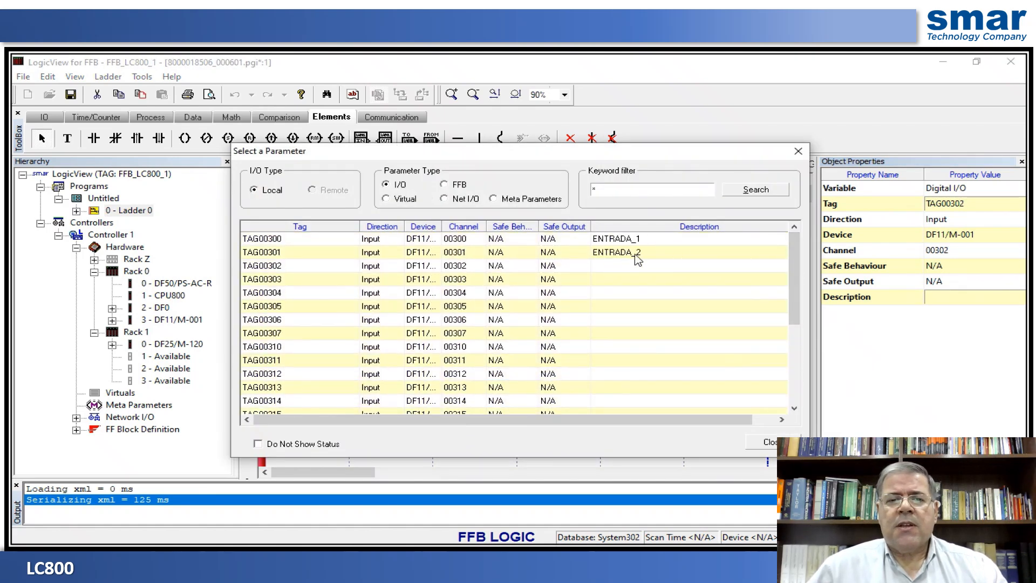
left_click(770, 442)
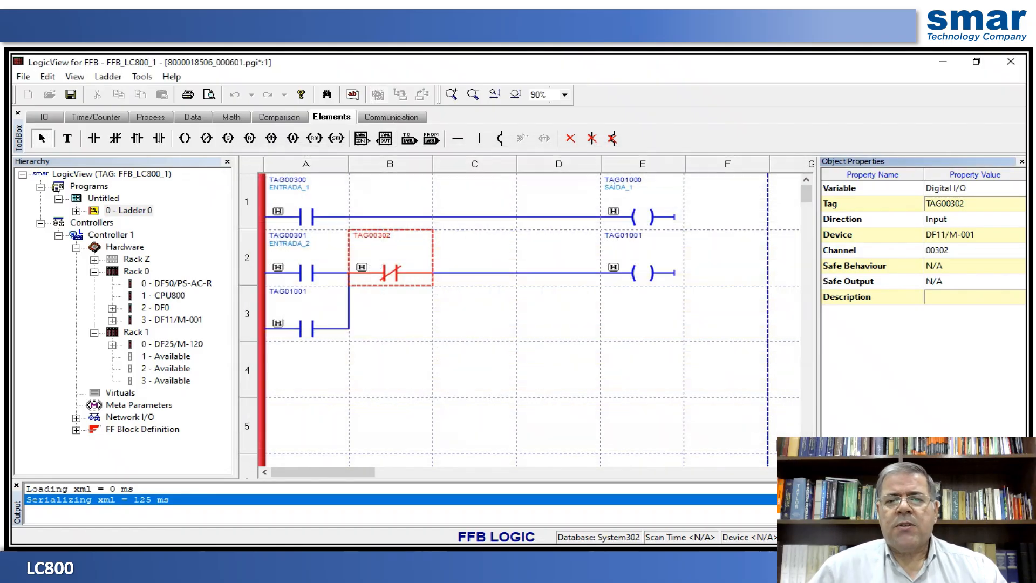
left_click(952, 294)
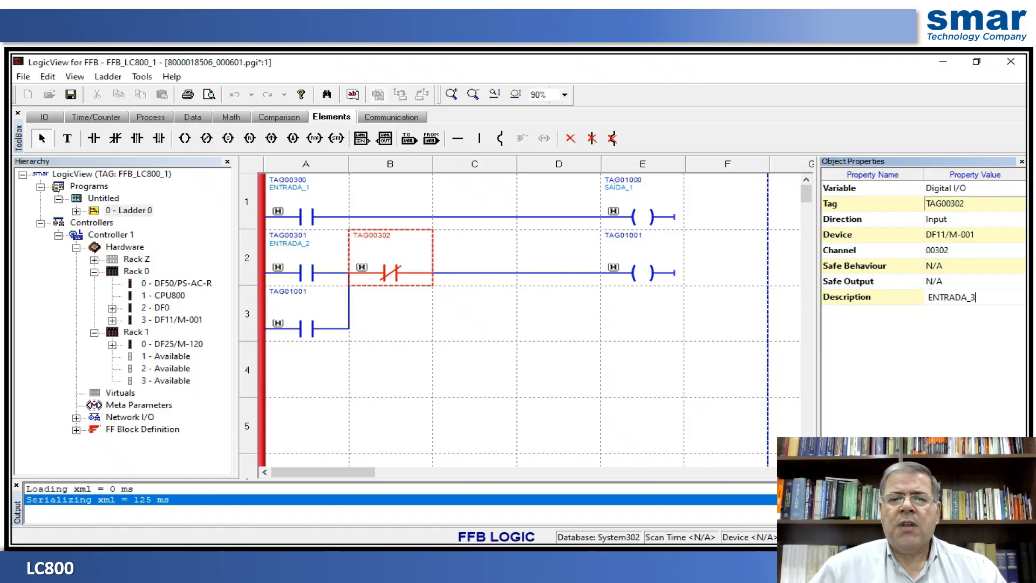
key("Return")
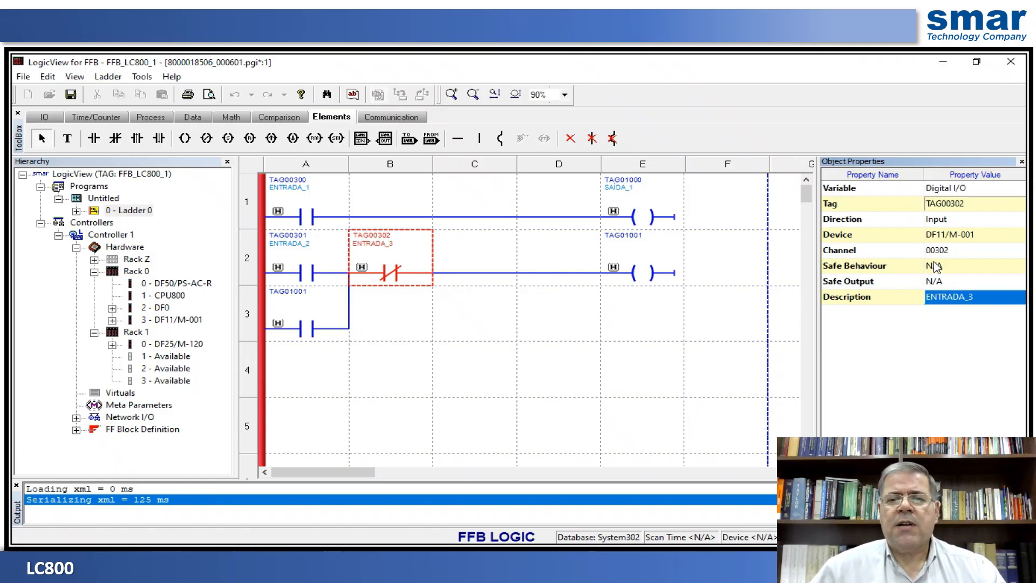
Give the TAG01001 coil in E2 the description SAÍDA_2 and save the logic
double_click(643, 268)
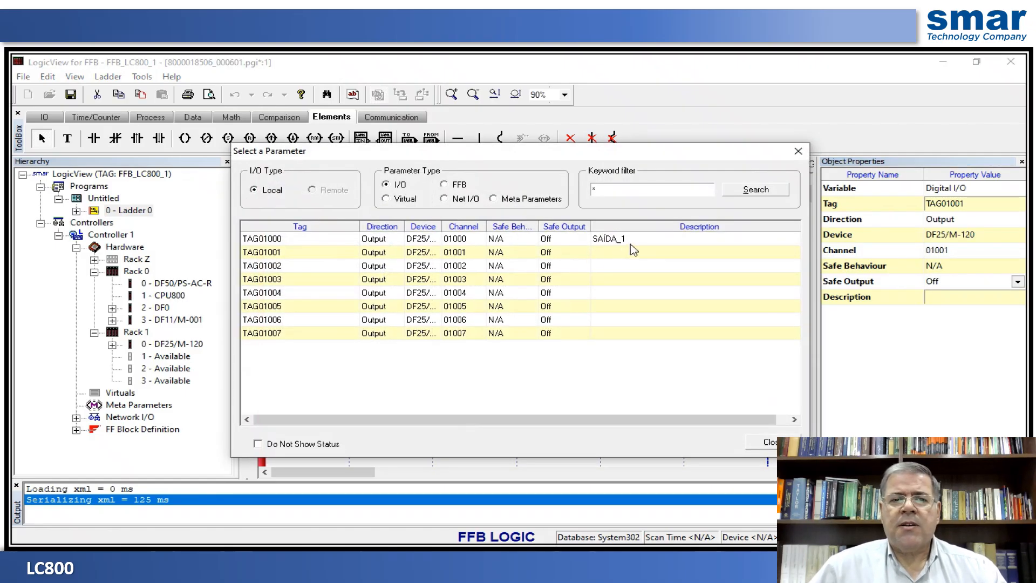
left_click(767, 448)
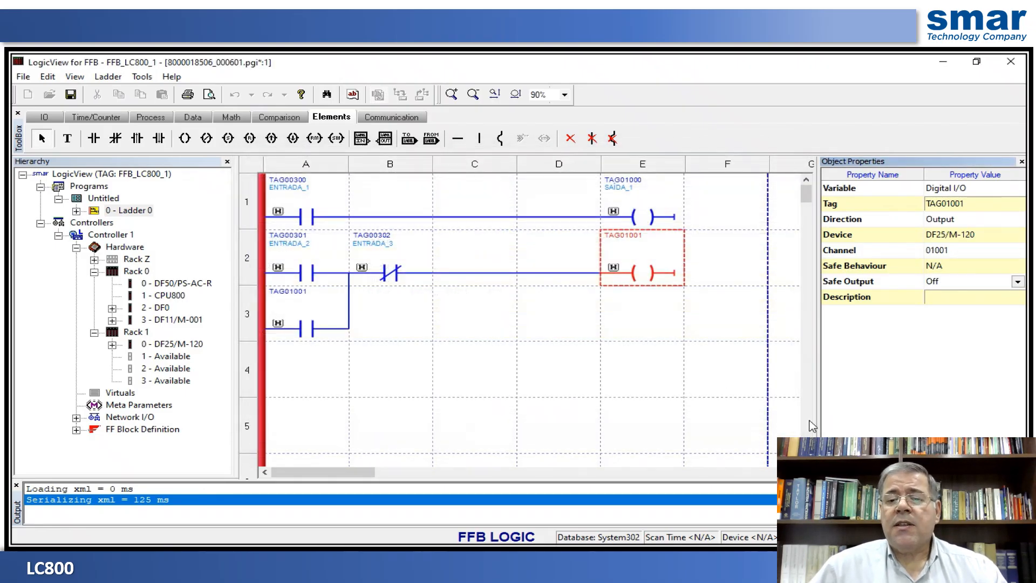
left_click(937, 297)
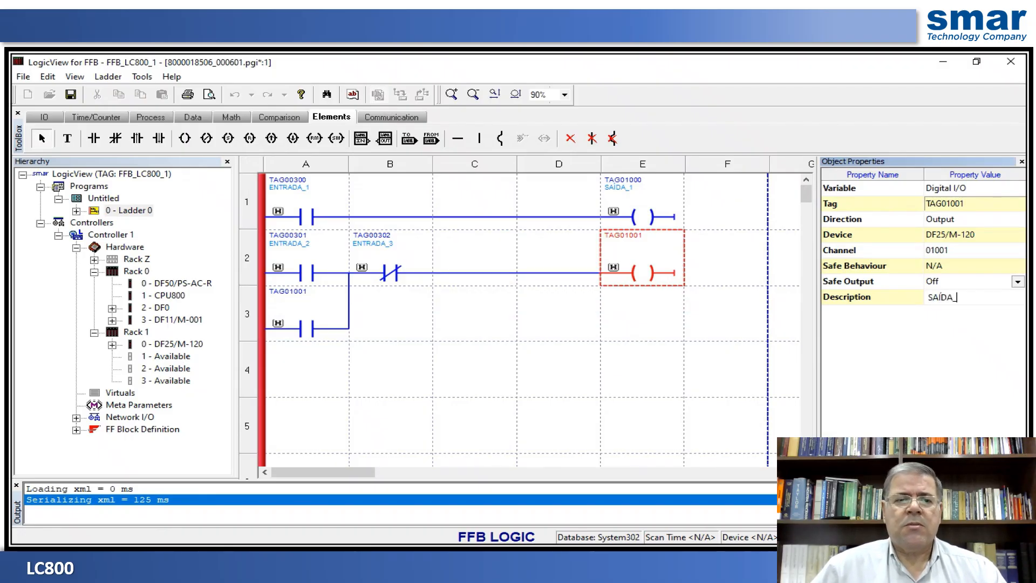
type("SAÍDA_2")
key("Return")
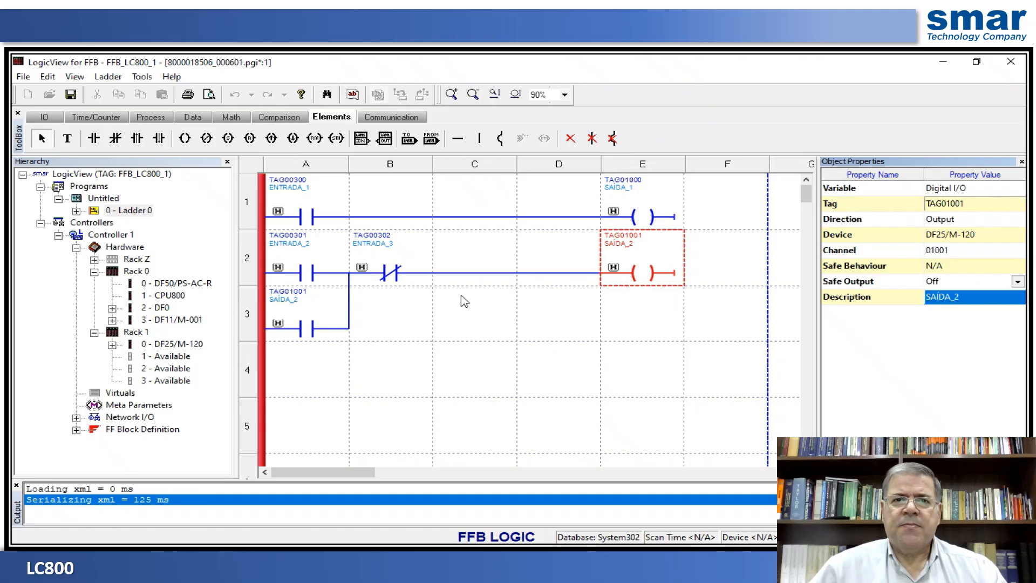
key("ctrl+s")
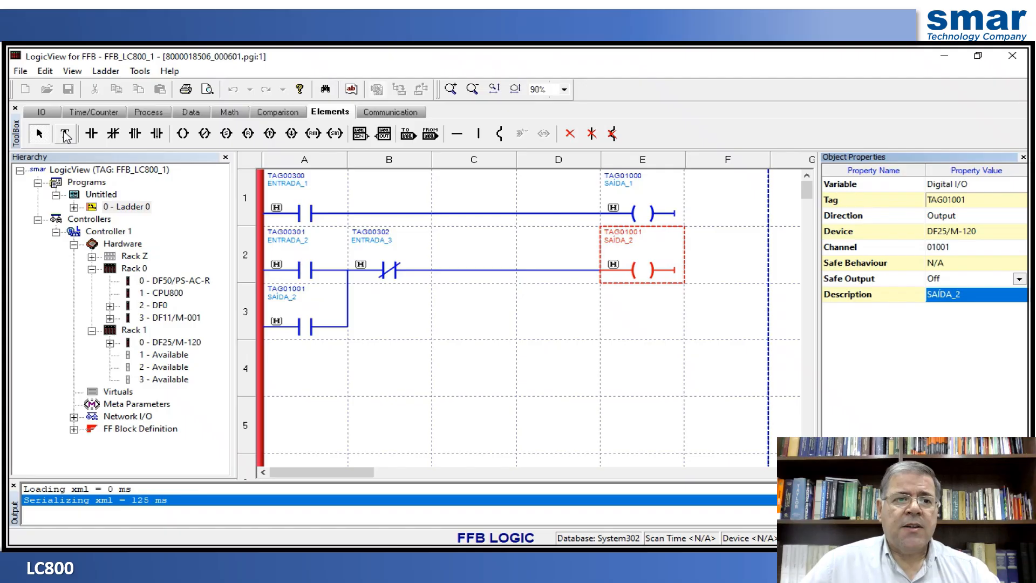
Add a text label reading SELO in cell A4, just below the parallel branch contact
left_click(66, 134)
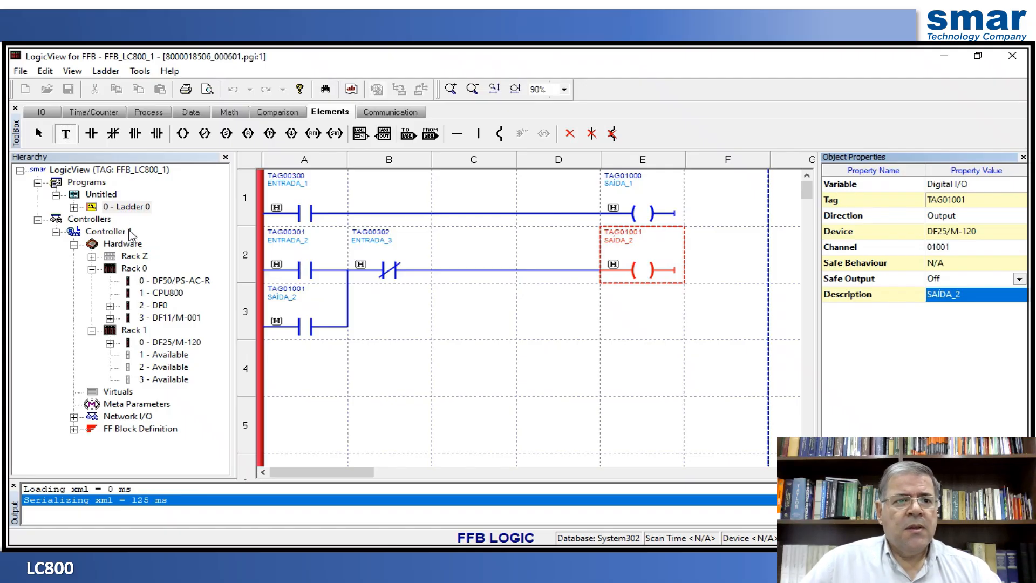
left_click(289, 351)
type("SELO")
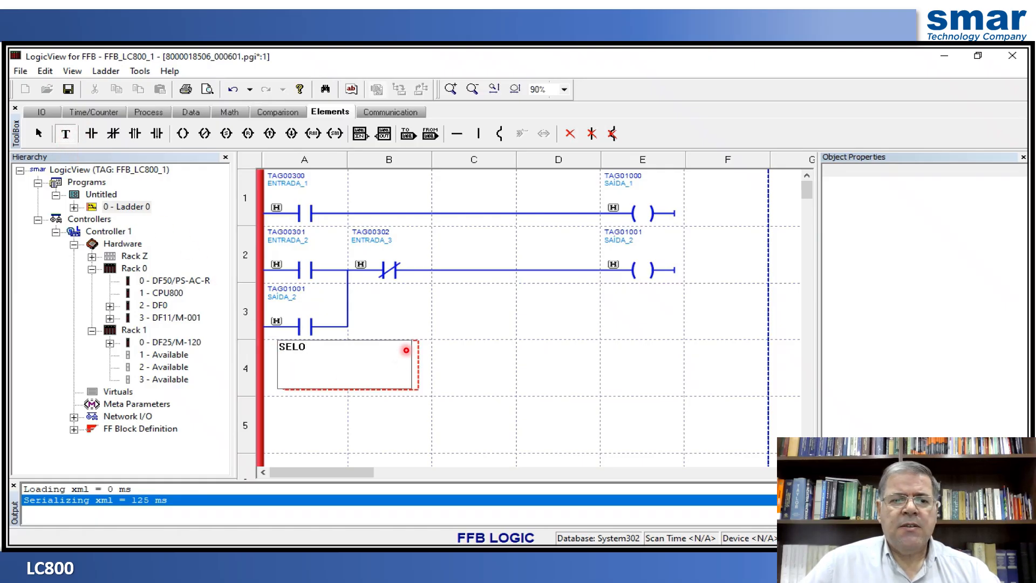
key("Escape")
left_click(469, 393)
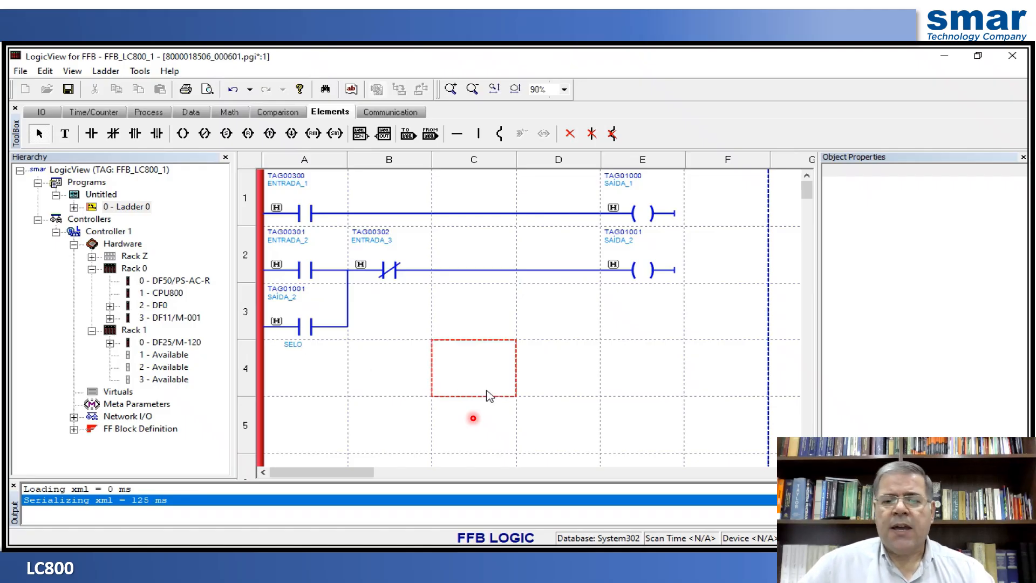
Move the SELO label up into cell A3, directly above the parallel branch contact
left_click(295, 349)
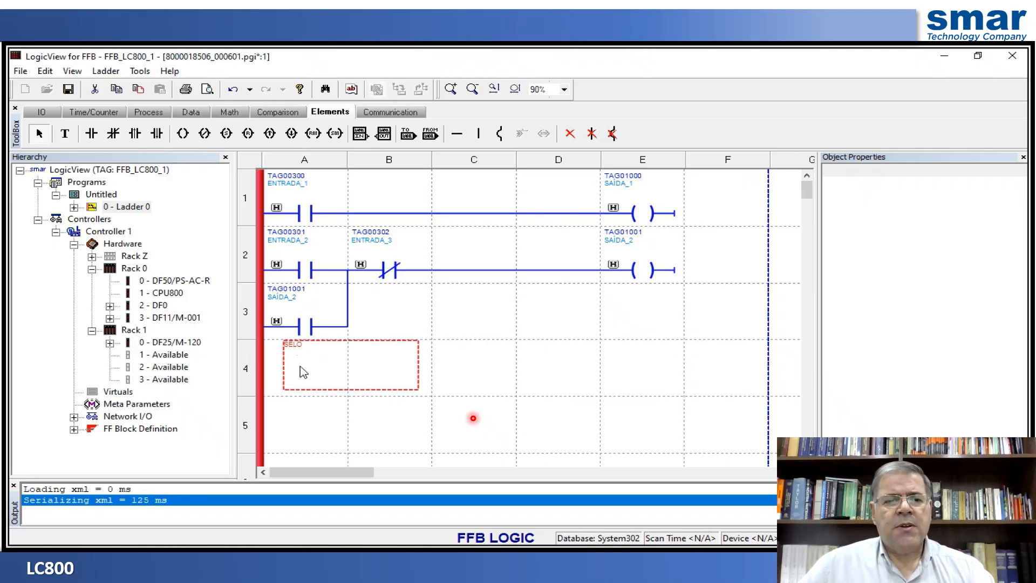
left_click_drag(313, 392, 324, 360)
left_click(333, 383)
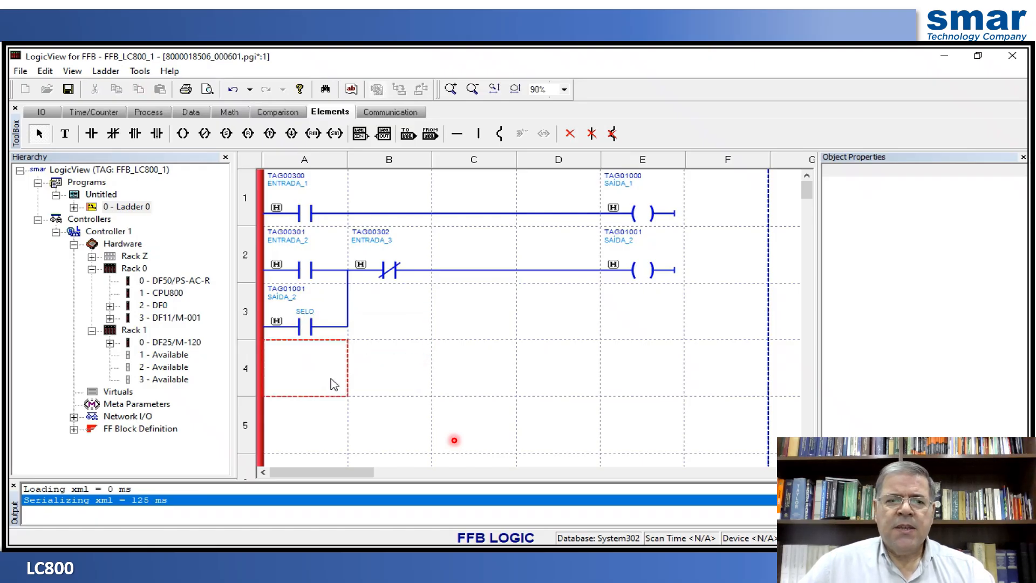
Add a text label reading LIGA in cell C4, in the empty area below the rungs
left_click(65, 133)
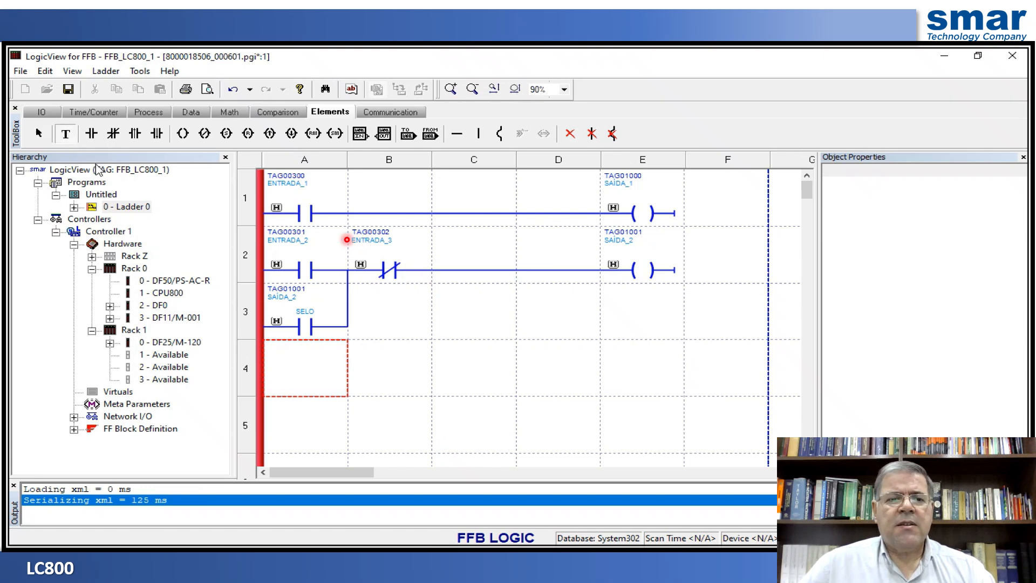
left_click(422, 338)
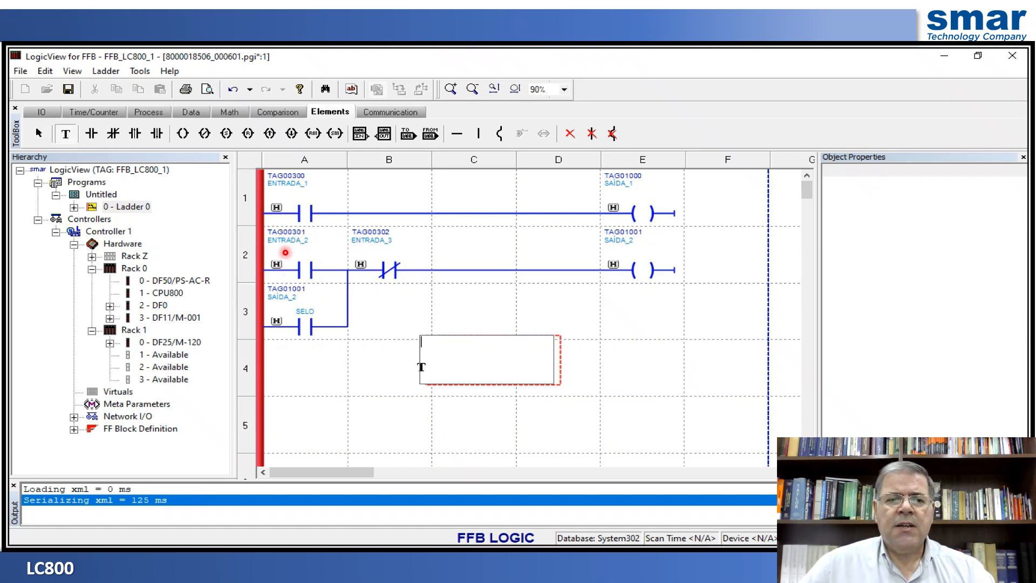
type("LIG")
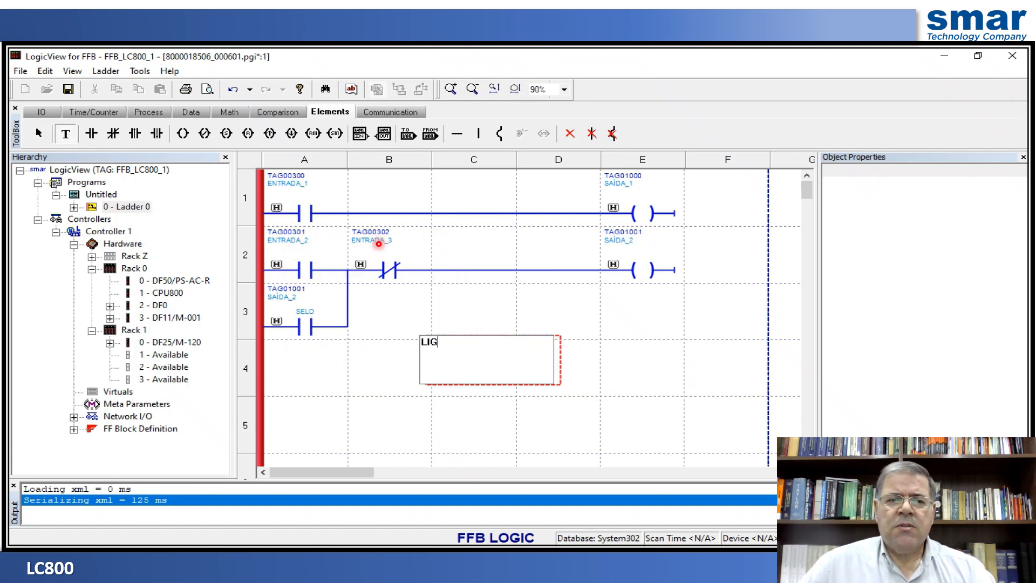
type("A")
left_click(411, 395)
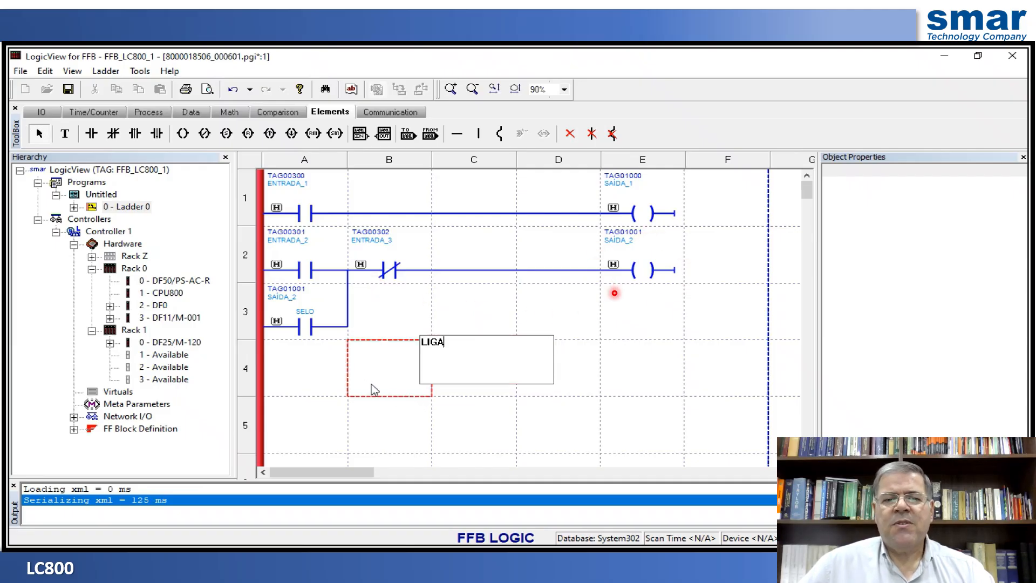
left_click(446, 397)
Move the LIGA label into cell A2, directly above the ENTRADA_2 contact
left_click(443, 345)
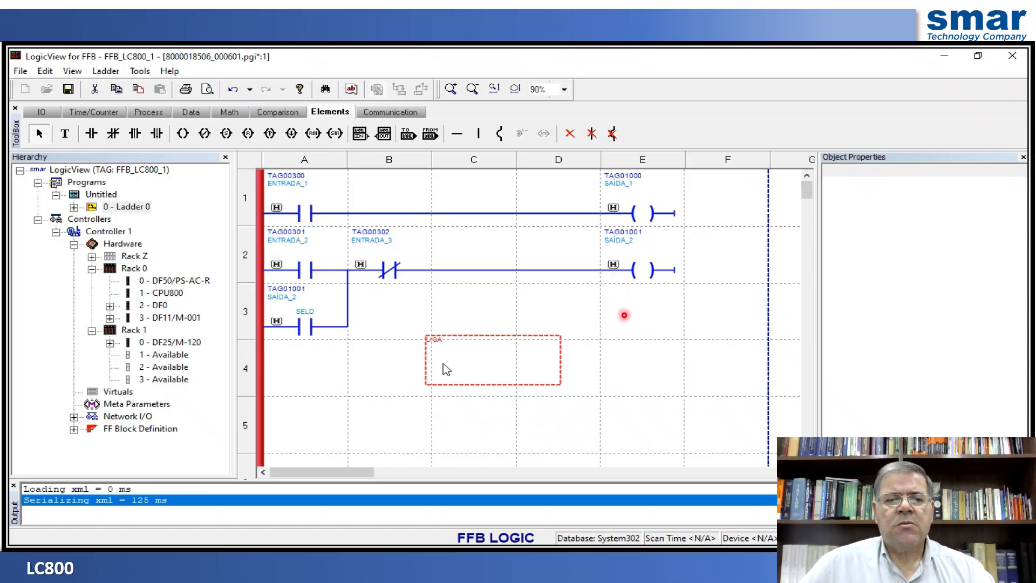
left_click_drag(450, 384, 322, 298)
left_click(391, 364)
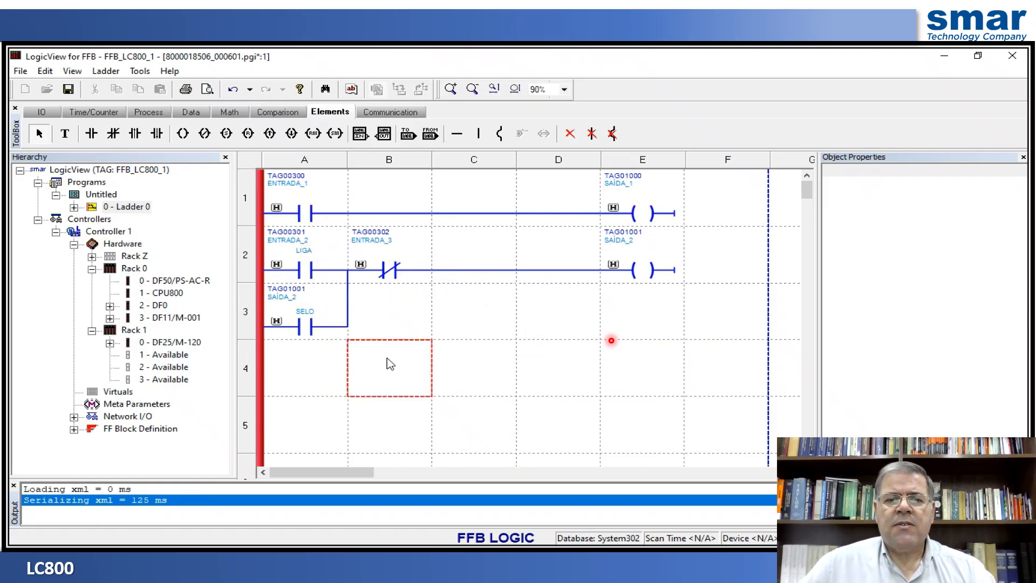
Add a text label reading DESLIGA in row 3, across the border of columns B and C
left_click(66, 134)
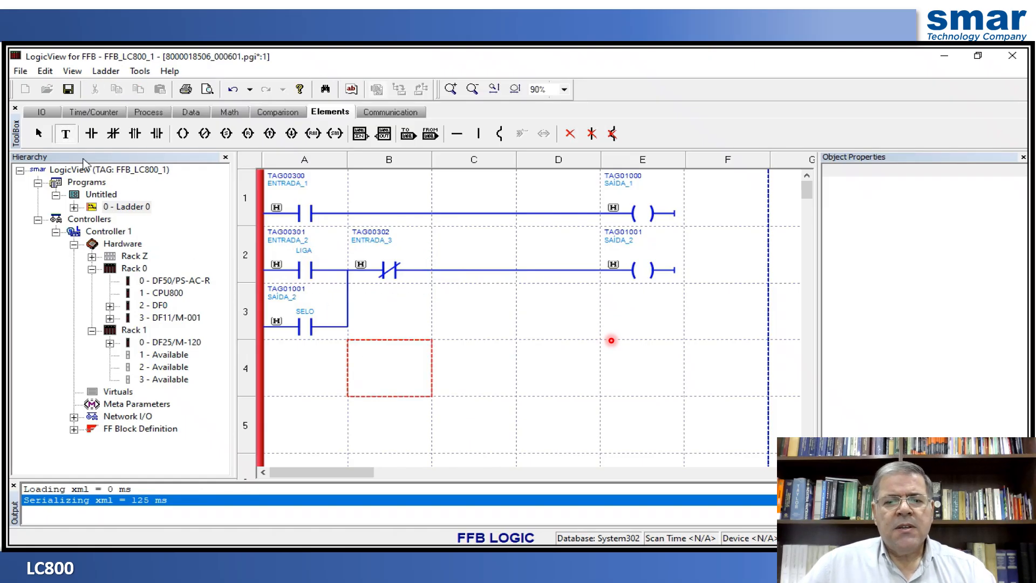
left_click(411, 314)
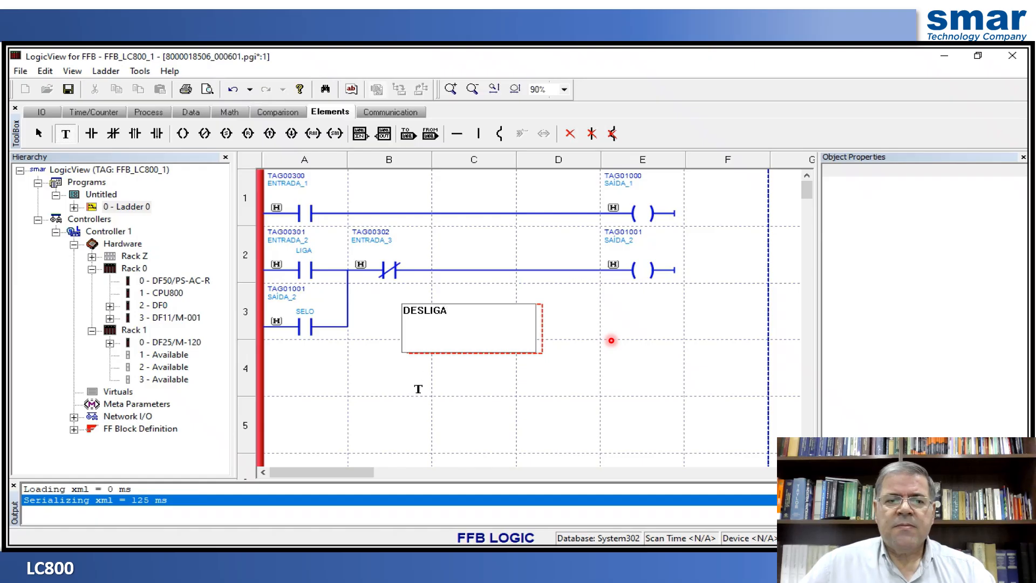
left_click(39, 134)
left_click(437, 393)
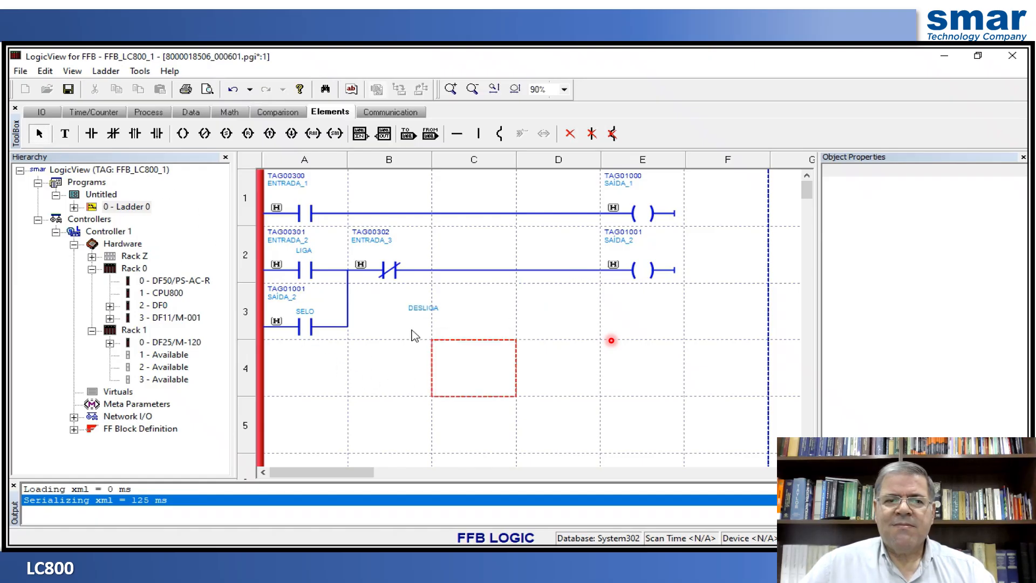
Move the DESLIGA label up into cell B2, directly above the normally closed ENTRADA_3 contact
left_click(421, 312)
left_click(431, 310)
left_click(438, 360)
left_click(428, 312)
left_click_drag(442, 354, 411, 302)
left_click(450, 352)
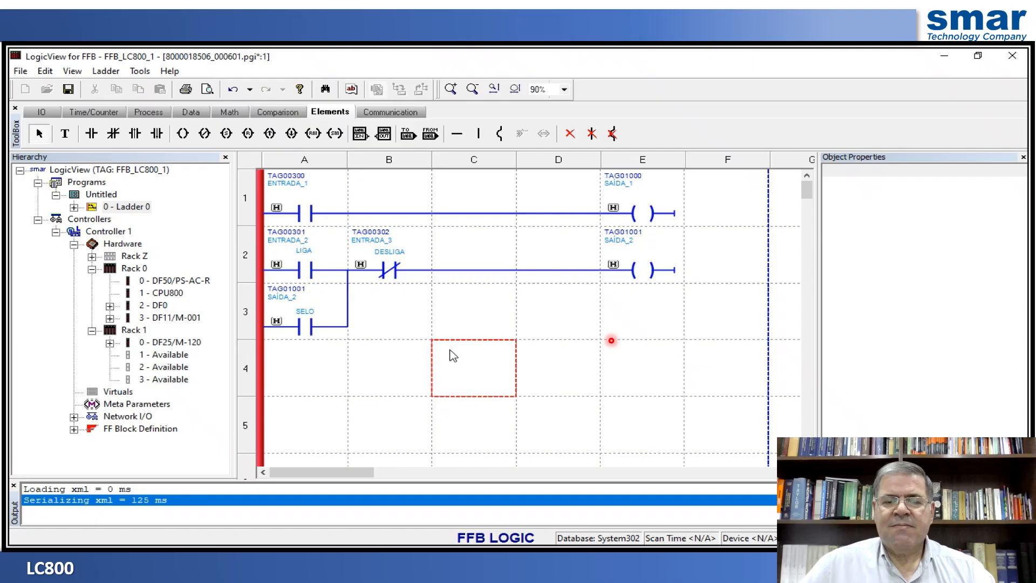
Add a text label reading BOMBA in cell D3, below the second rung
left_click(65, 134)
left_click(610, 340)
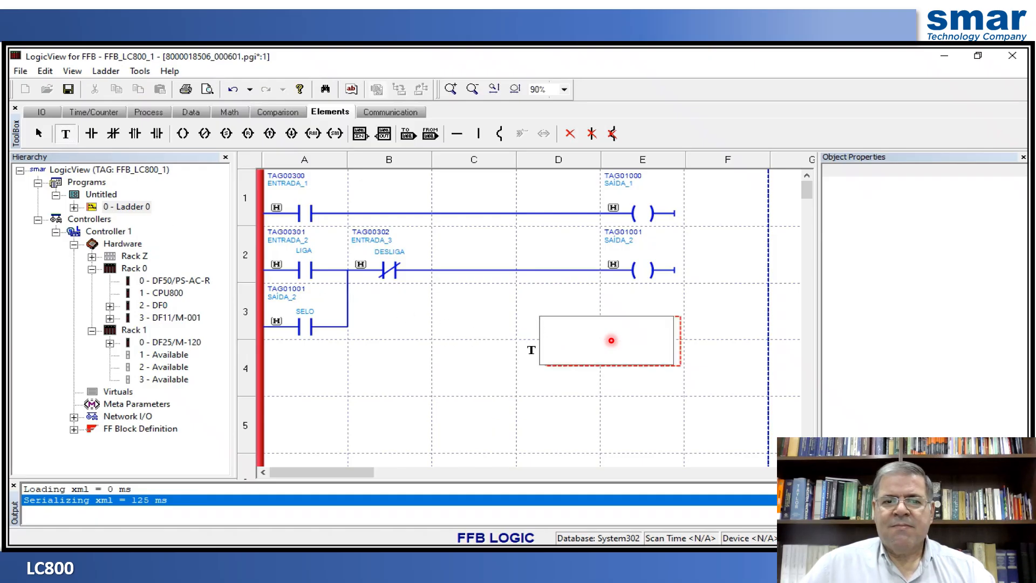
type("BOMBA")
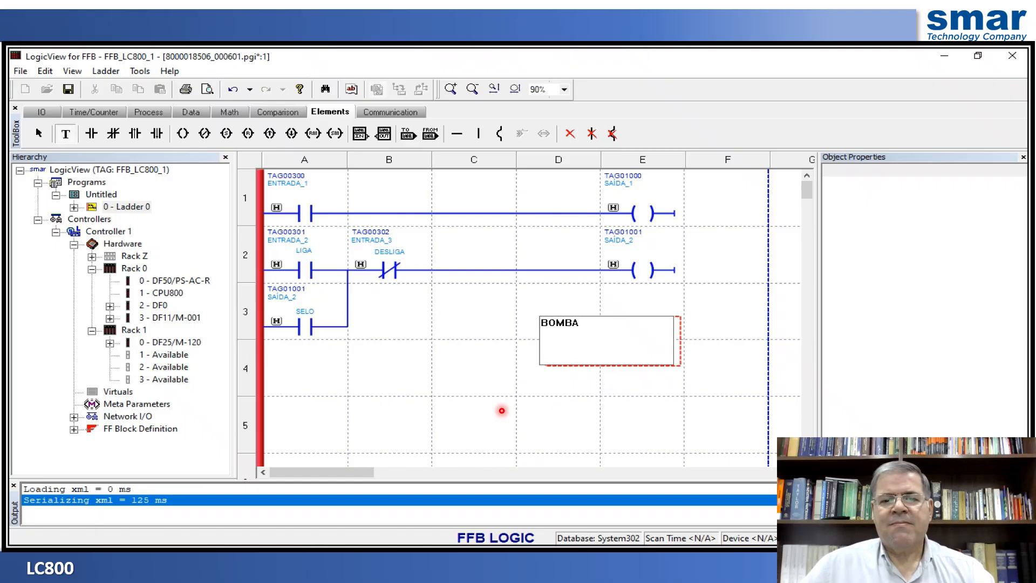
left_click(39, 135)
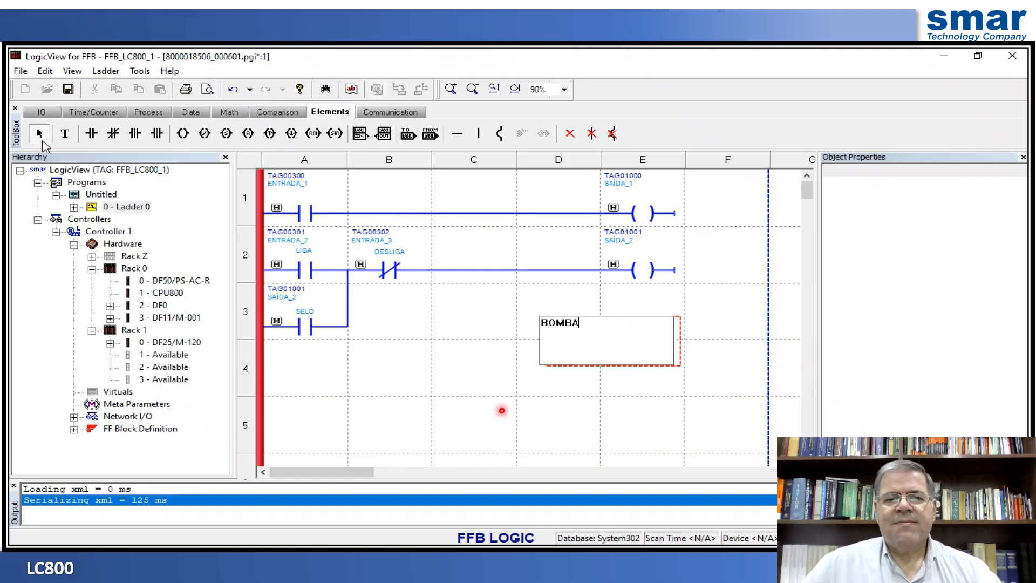
left_click(533, 372)
Move the BOMBA label into cell E2 directly above the SAÍDA_2 coil, and save the logic
left_click(554, 324)
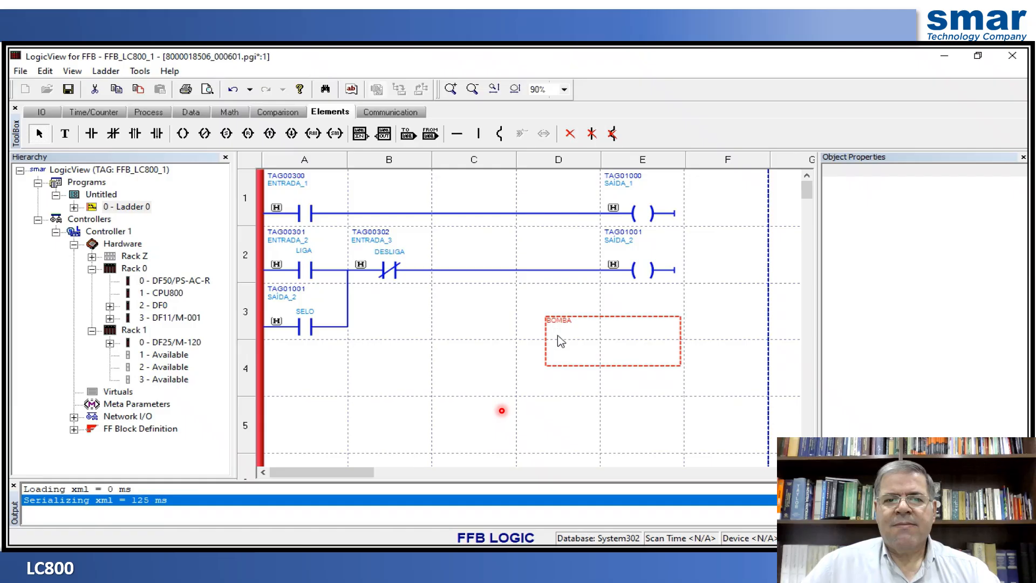
left_click_drag(573, 370, 658, 303)
left_click(561, 350)
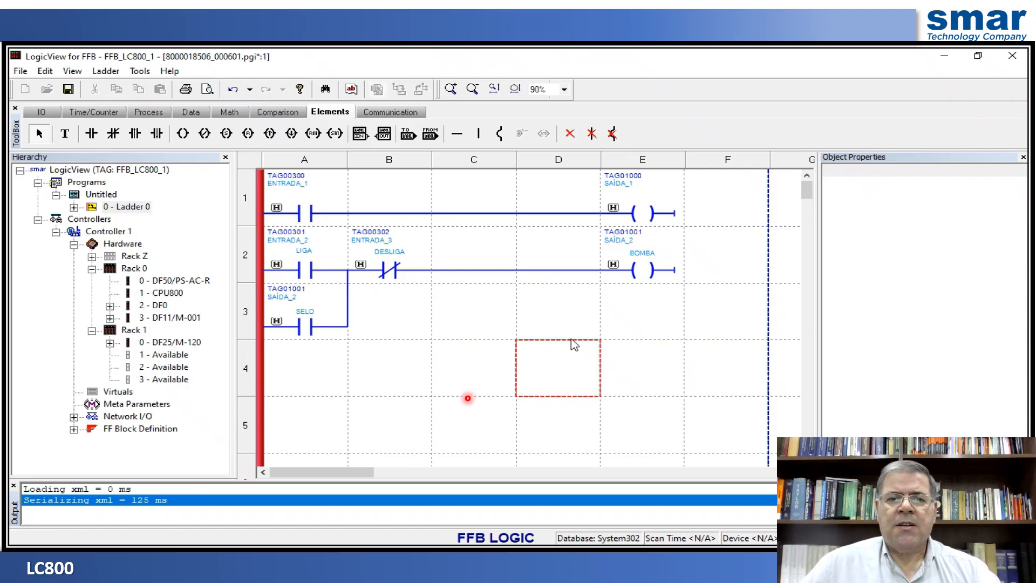
left_click(68, 89)
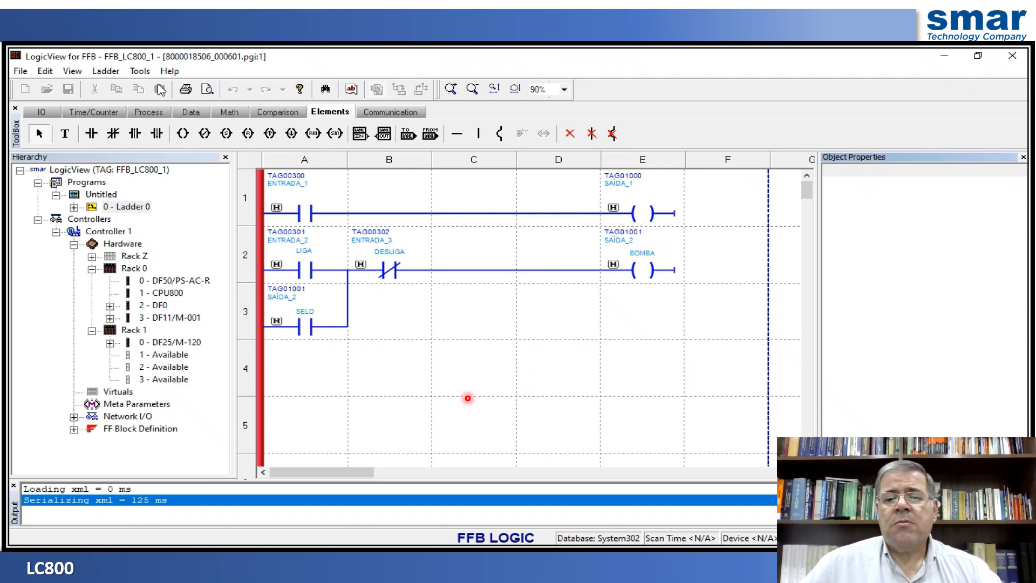
Review the tags, channels, safe output settings and descriptions of the local digital I/O points in the Properties Editor
left_click(142, 71)
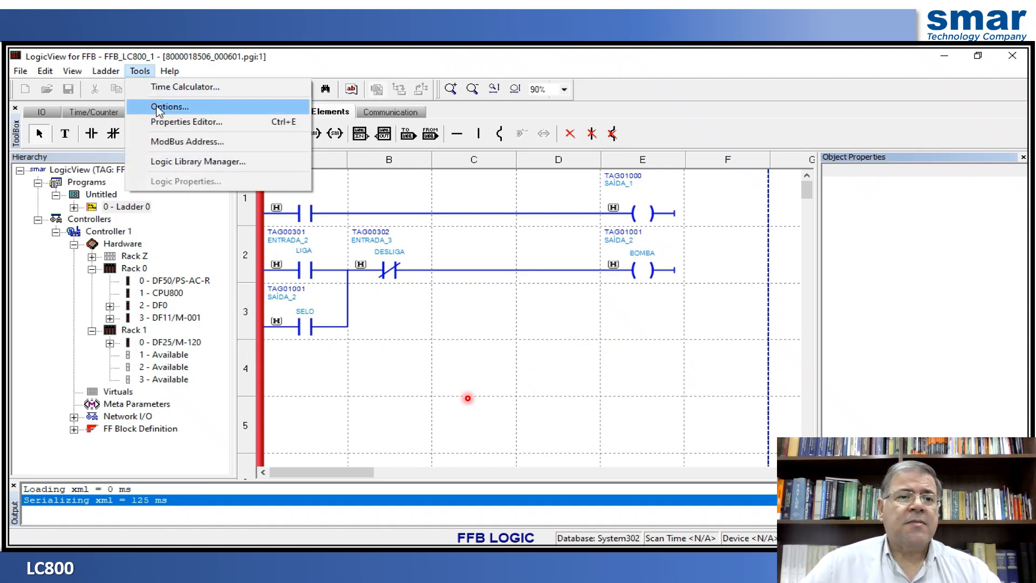
left_click(162, 123)
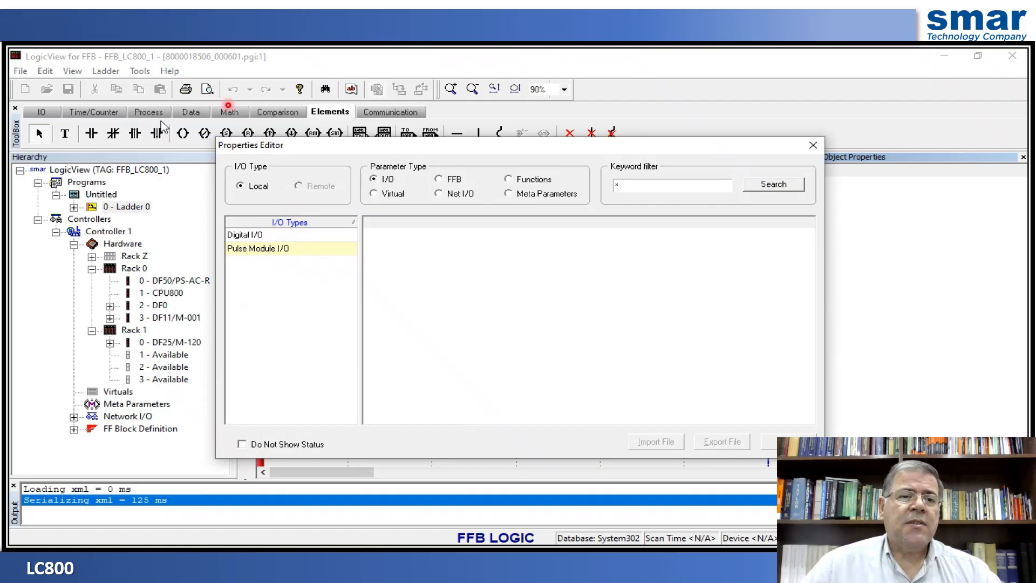
left_click(242, 235)
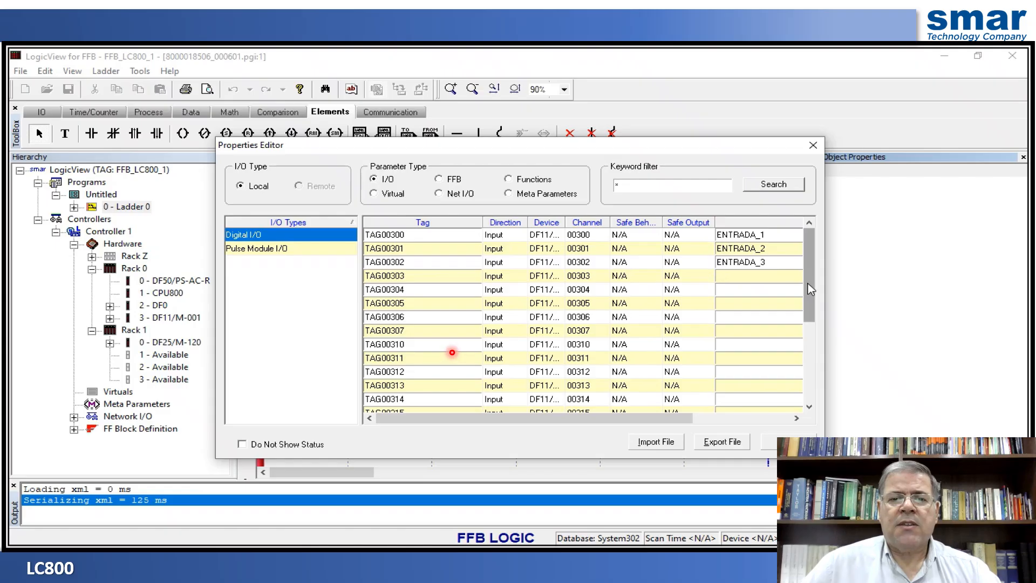
left_click_drag(808, 283, 807, 368)
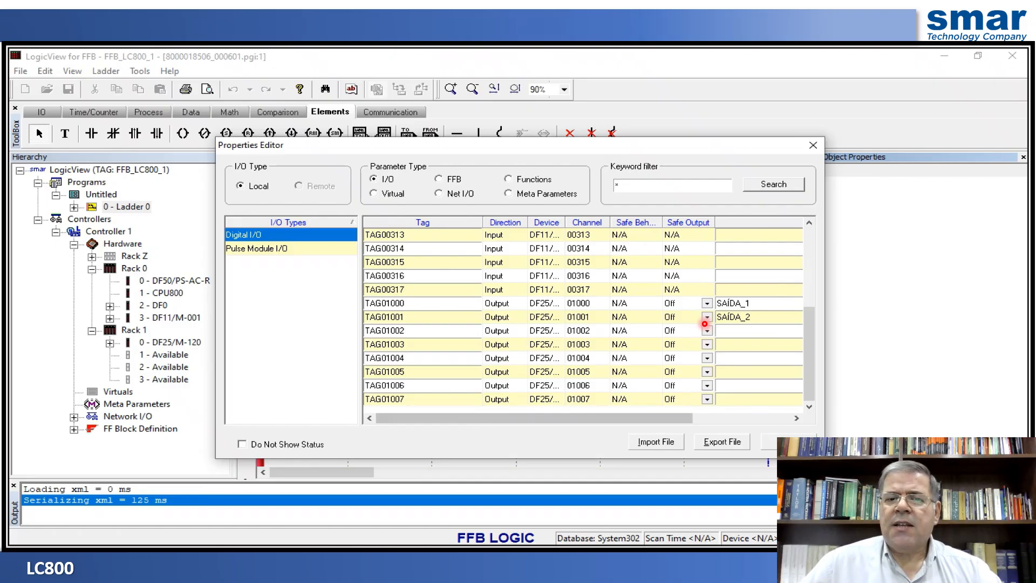
left_click(704, 323)
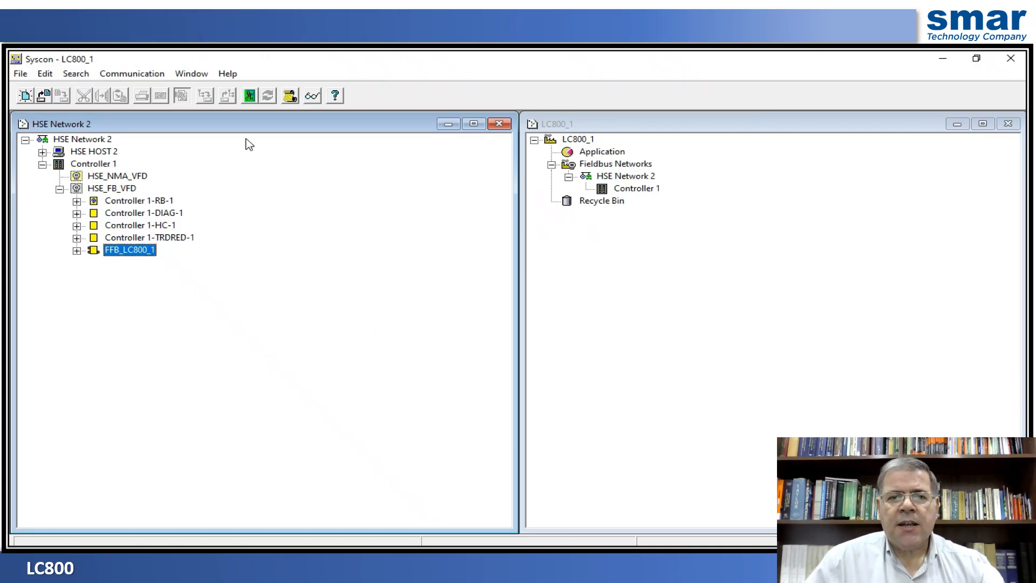
Switch to Syscon, go online with the object details displayed, and save the LC800_1 configuration
left_click(312, 98)
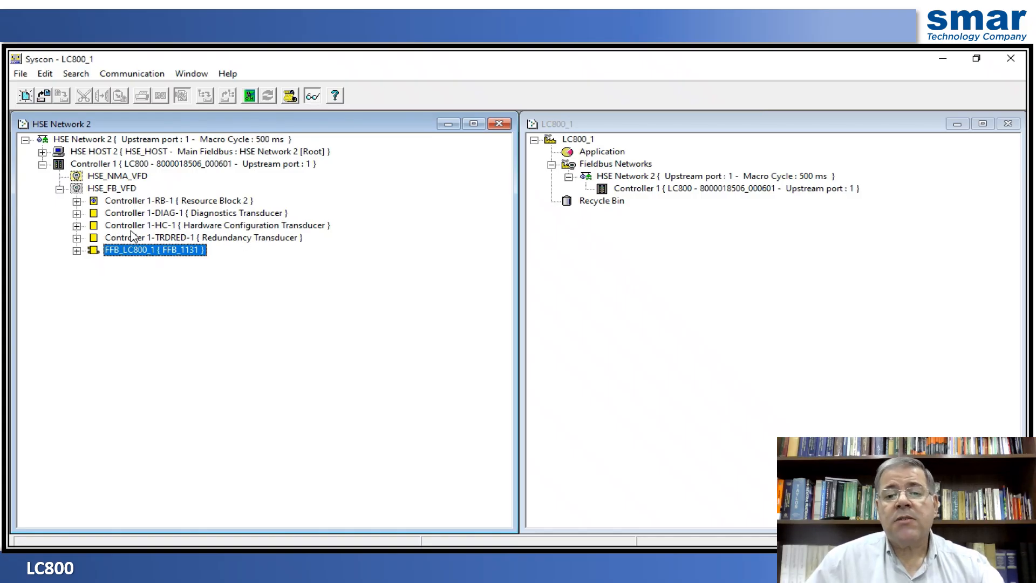
left_click(250, 97)
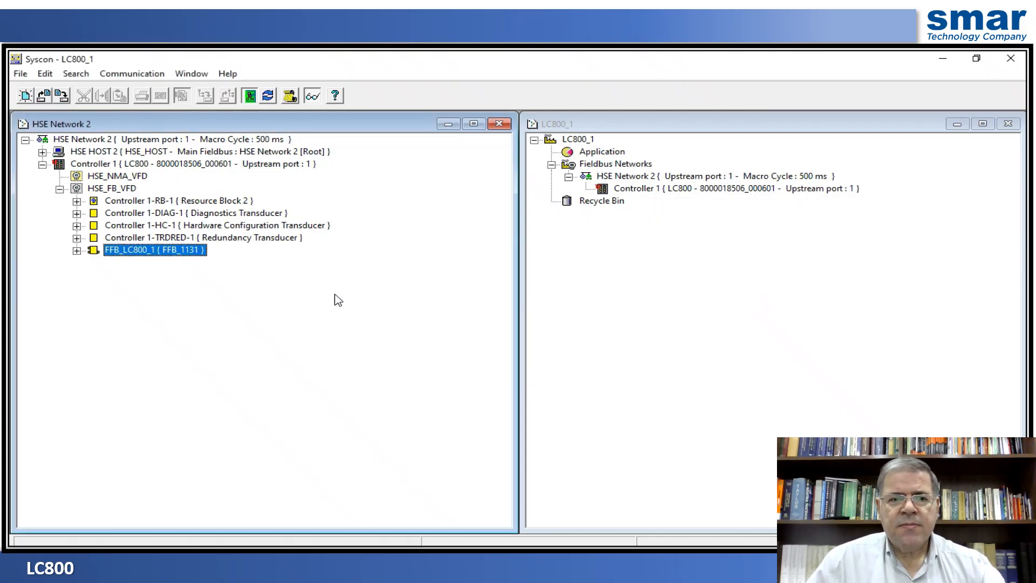
left_click(62, 97)
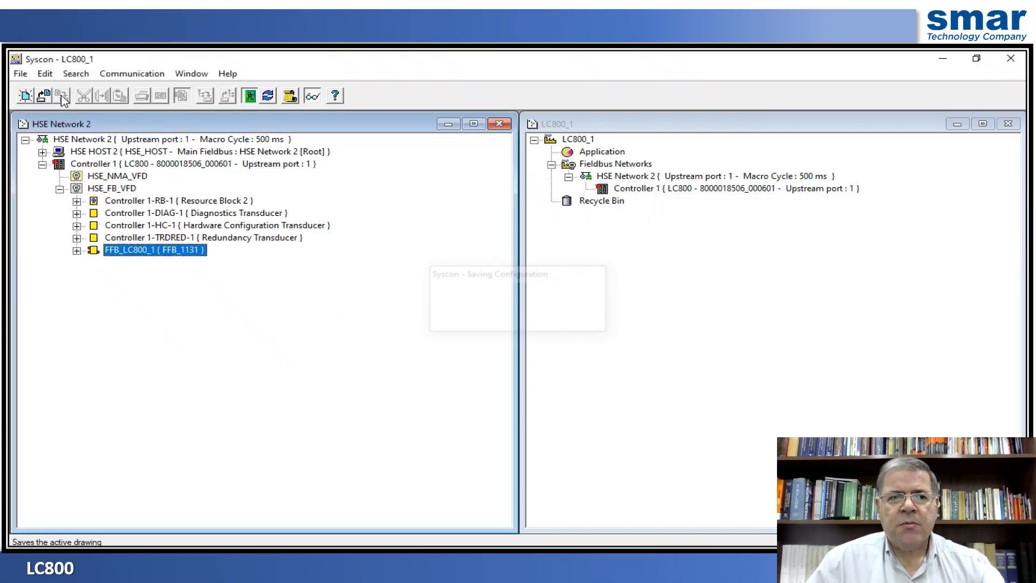
Open the live list of HSE Network 2 and reinitialize the network communication
left_click(88, 143)
right_click(88, 143)
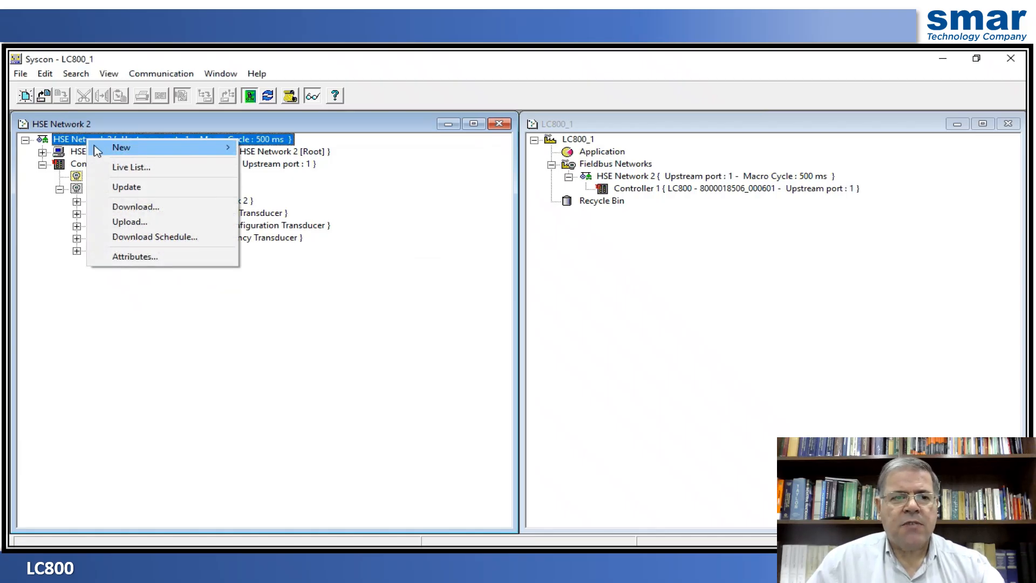
left_click(123, 168)
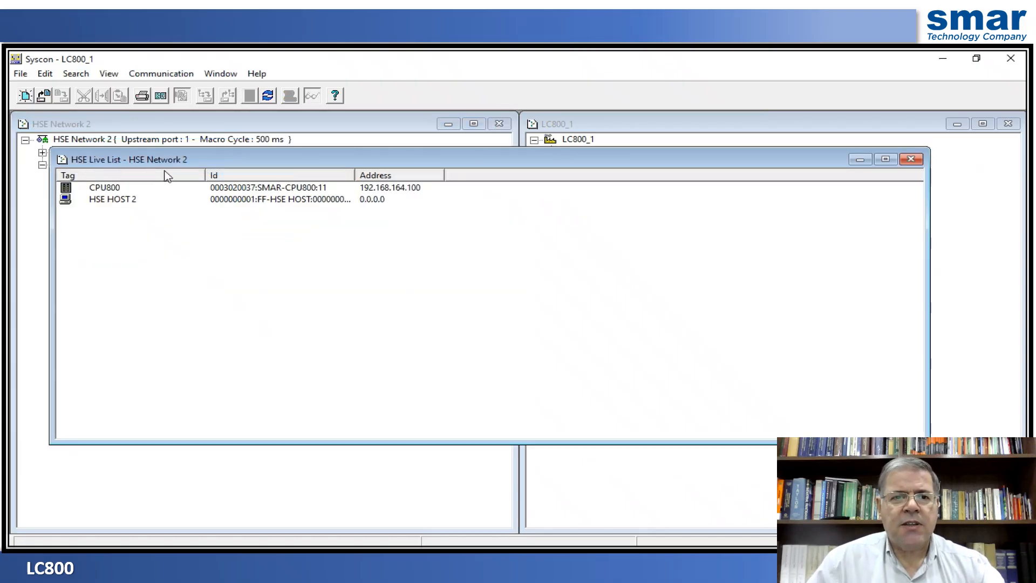
left_click(267, 96)
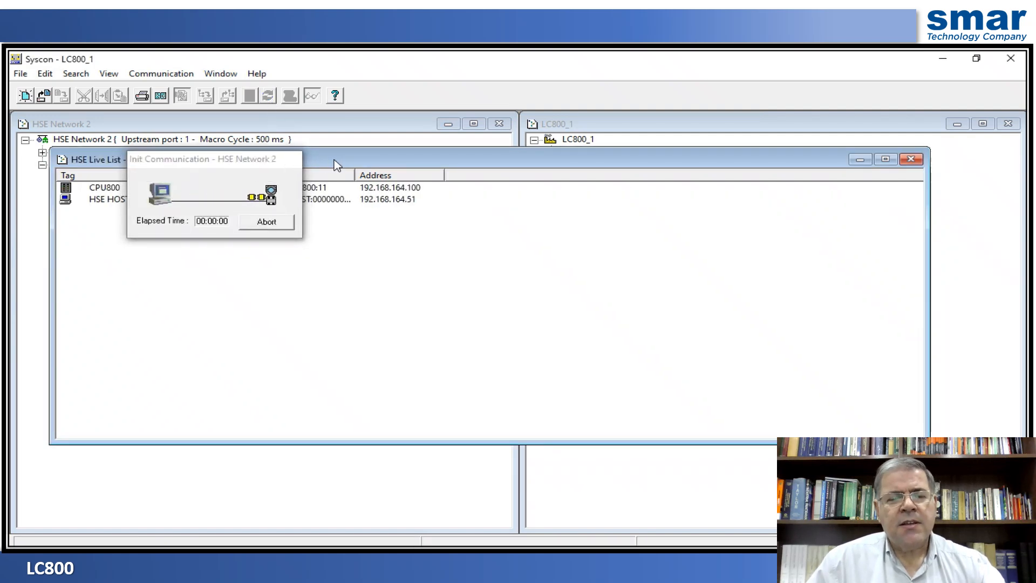
Tile the live list, network and project windows side by side, and narrow the live list's Tag column to reveal the addresses
left_click_drag(342, 164, 347, 232)
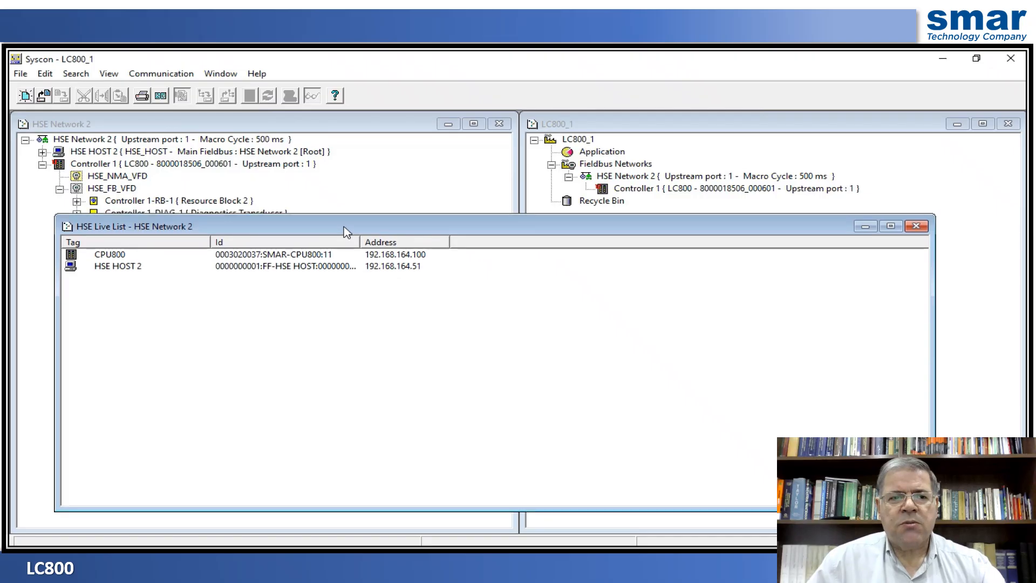
left_click(220, 74)
left_click(232, 105)
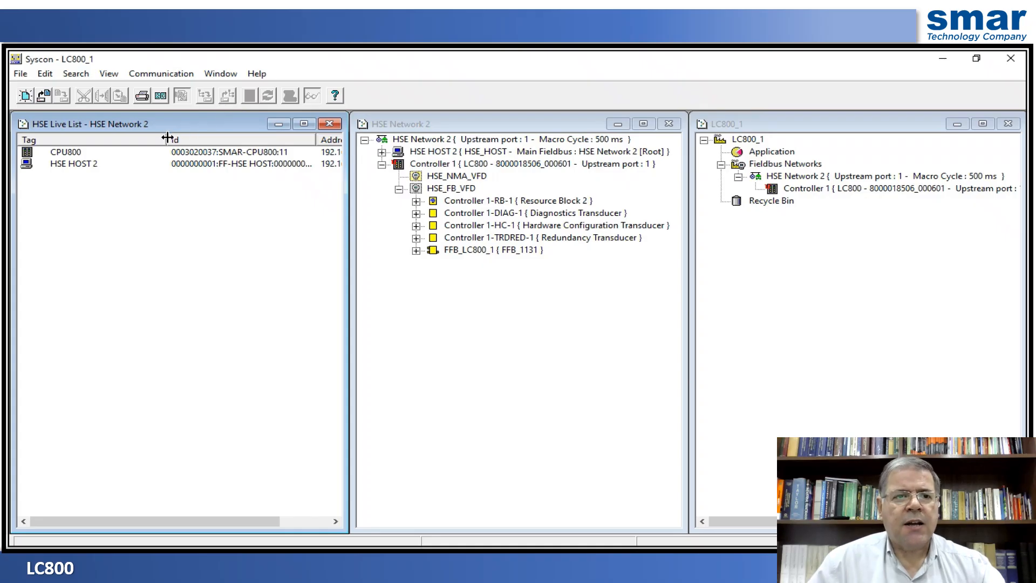
left_click_drag(166, 138, 114, 138)
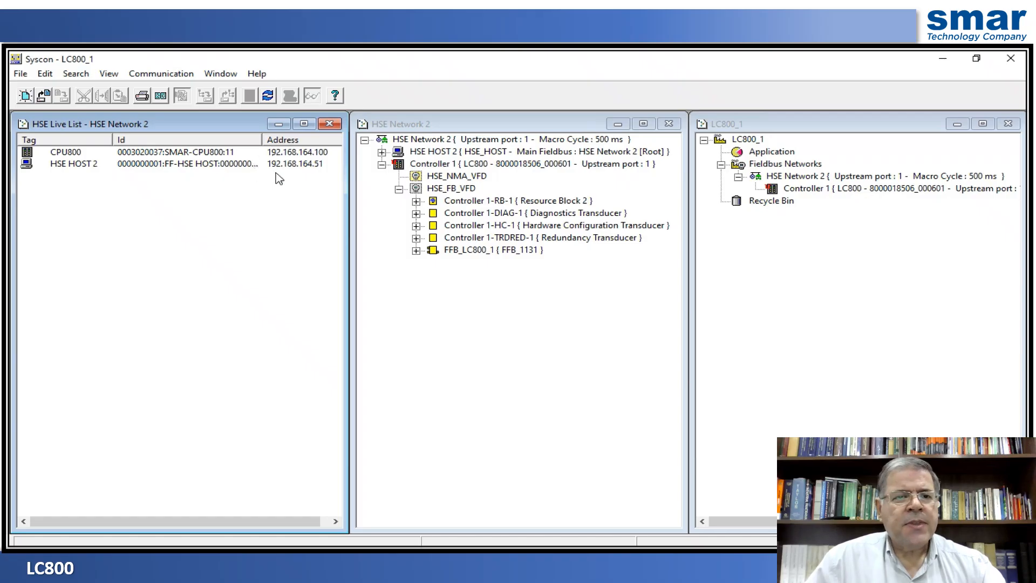
Commission Controller 1 in HSE Network 2 with the physical device CPU800, accepting the factory initialization and declining the configuration download
left_click(436, 168)
right_click(437, 170)
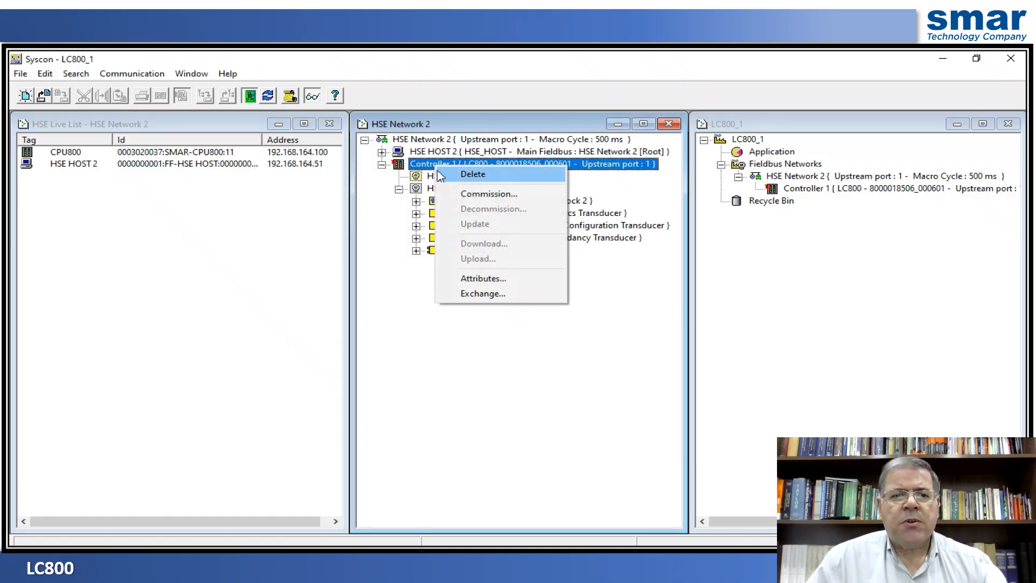
left_click(459, 195)
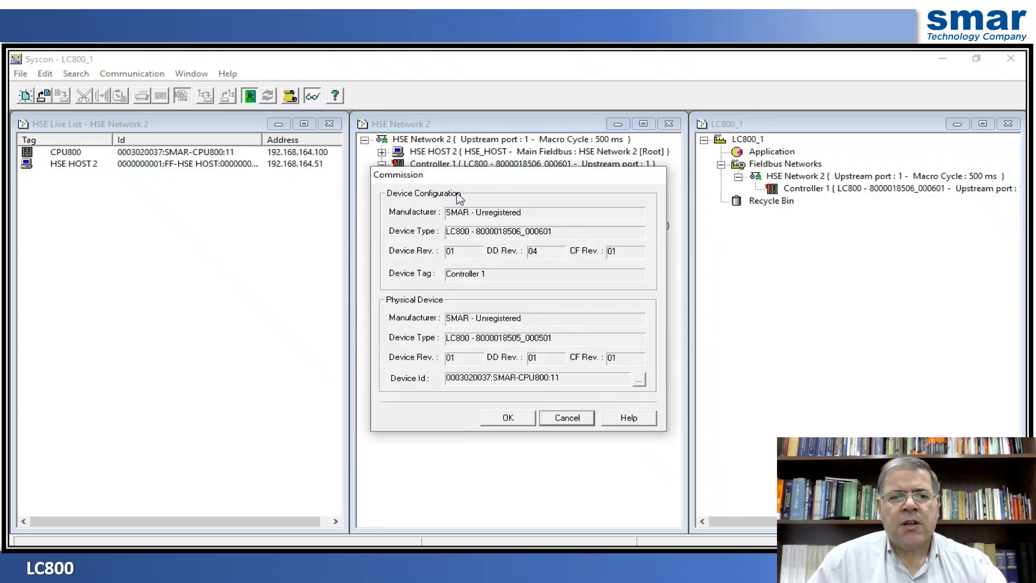
left_click(639, 381)
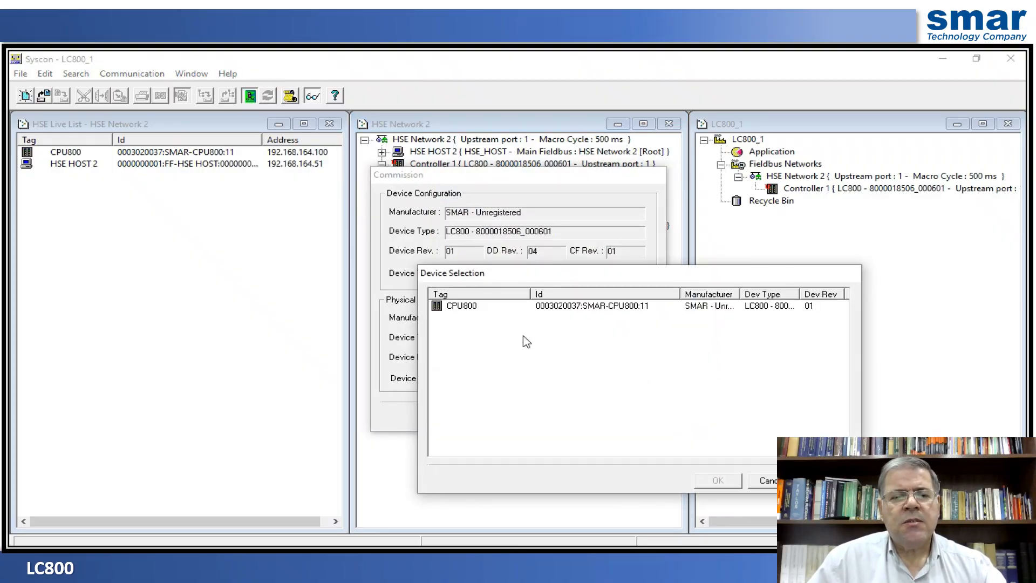
left_click(469, 307)
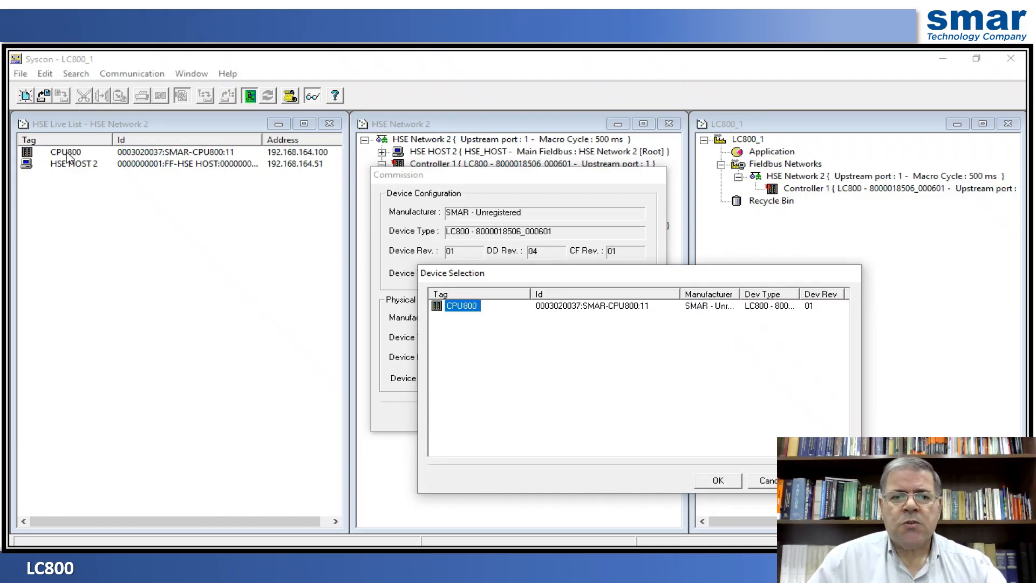
left_click(716, 480)
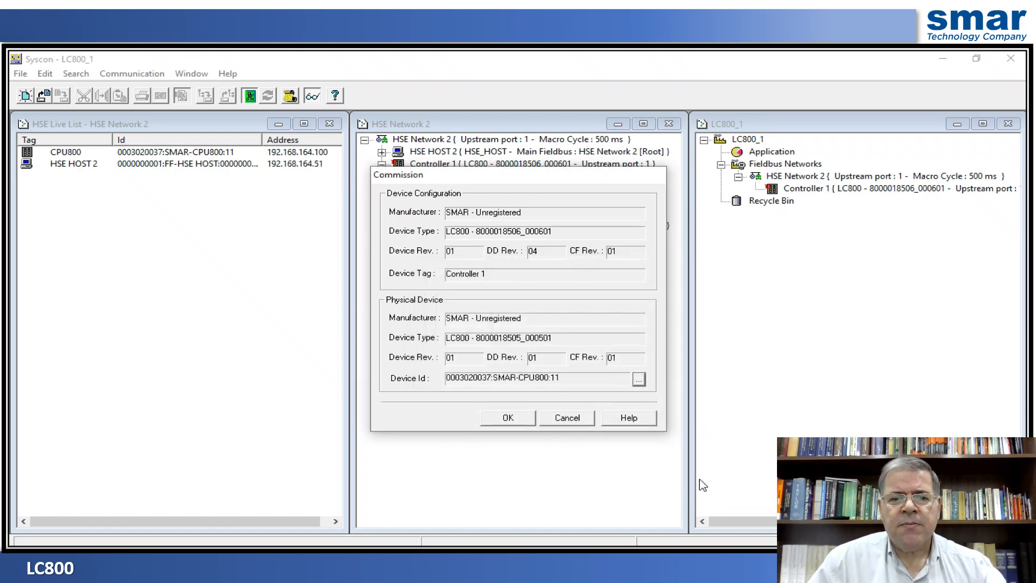
left_click(511, 419)
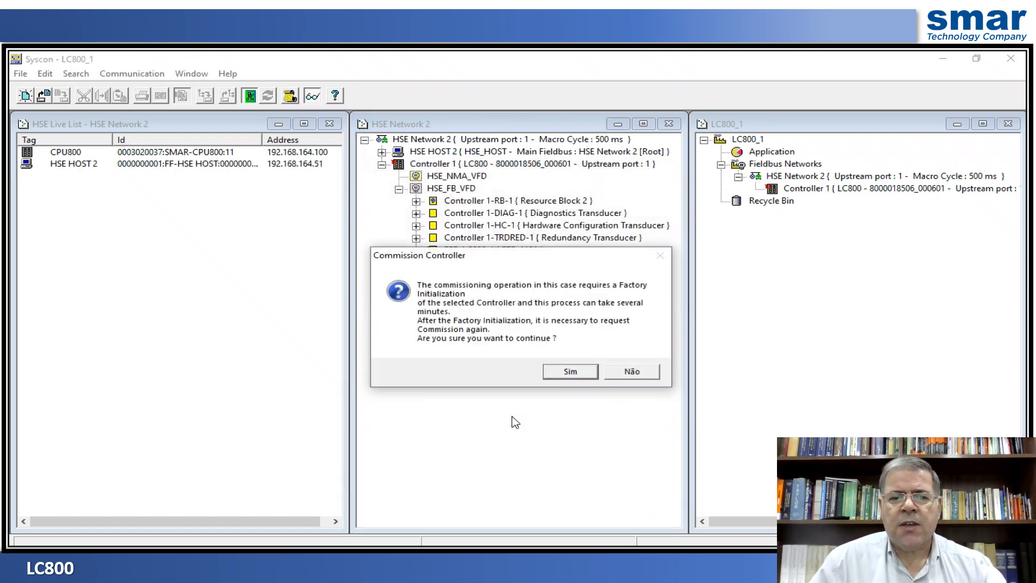
left_click(571, 372)
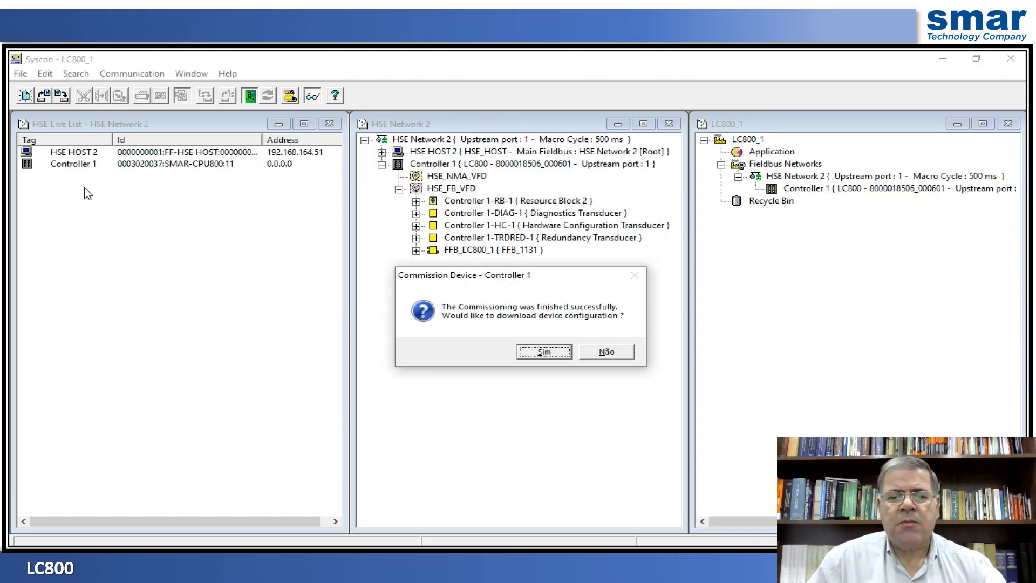
left_click(606, 352)
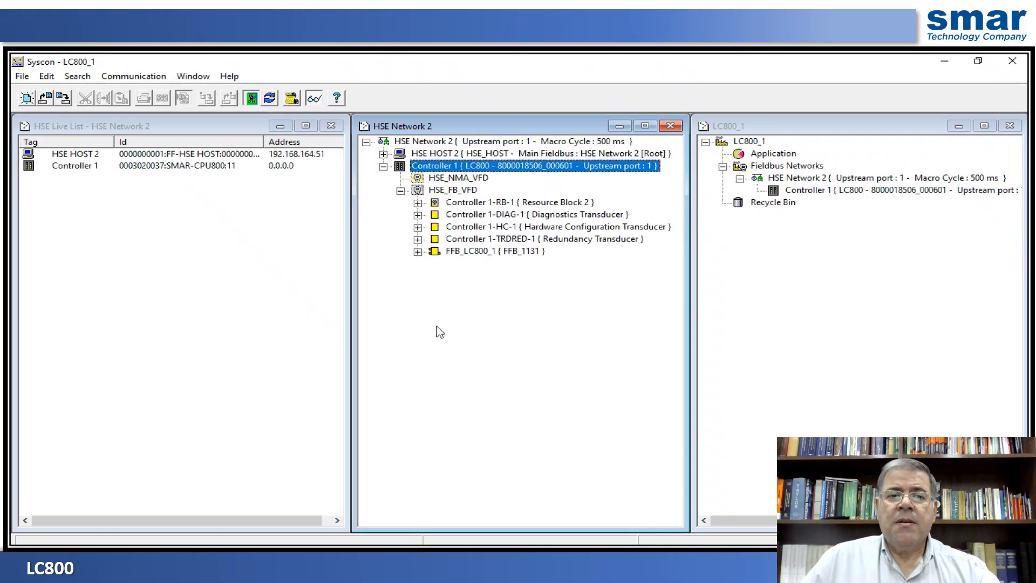
Change the device tag of Controller 1 to CPU800_1 in its controller attributes
right_click(439, 169)
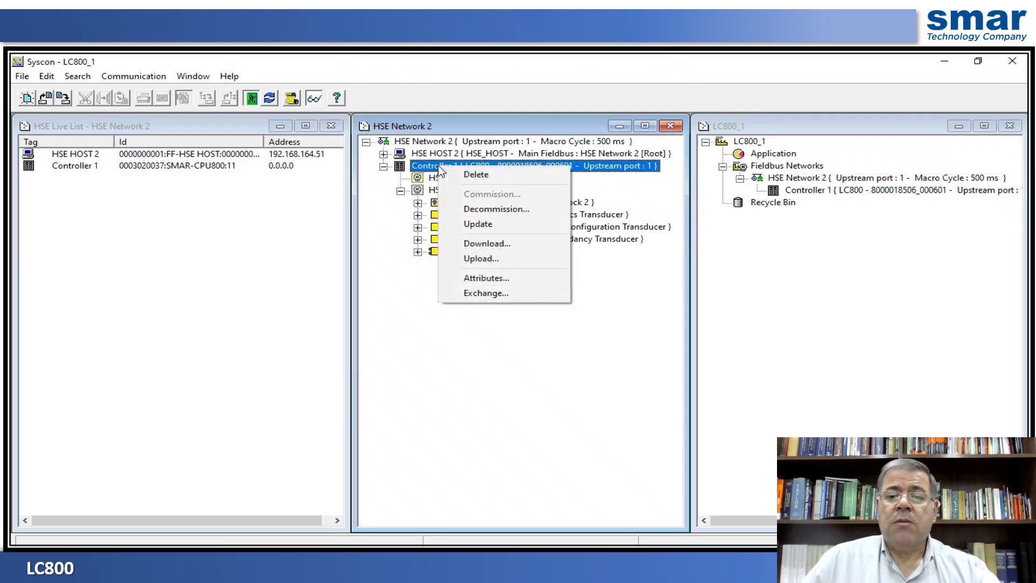
left_click(473, 279)
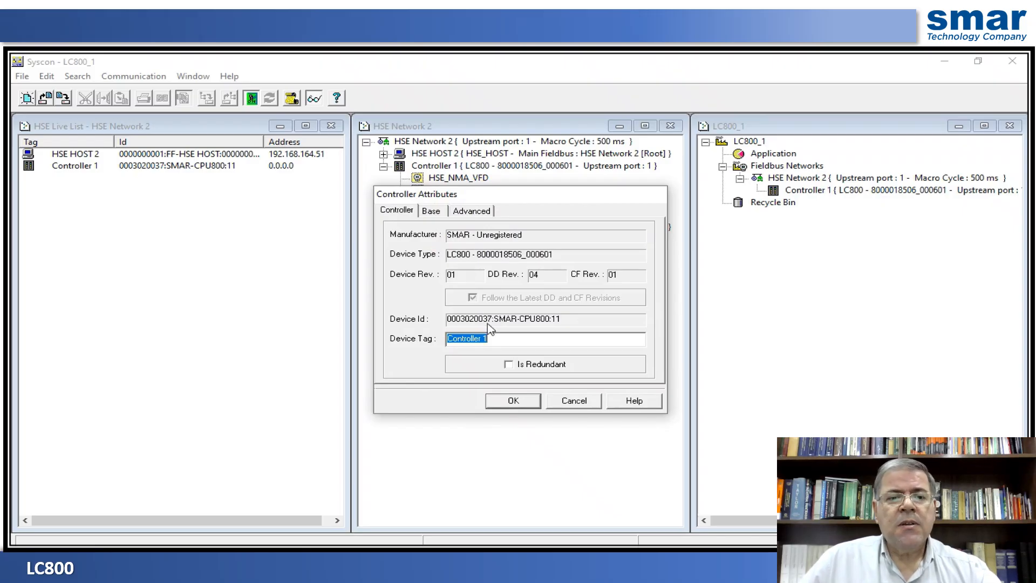
type("CPU800_1")
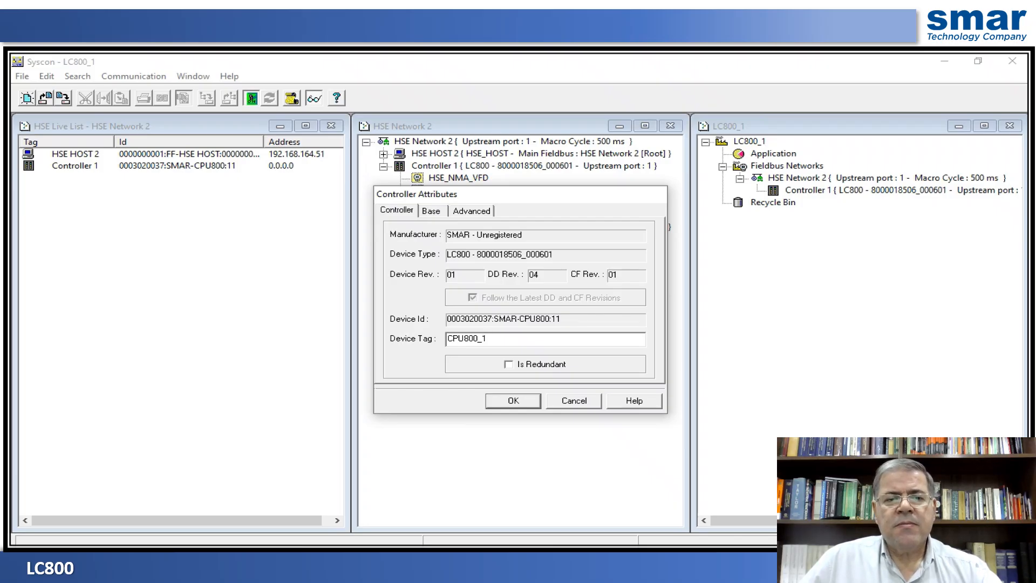
left_click(511, 402)
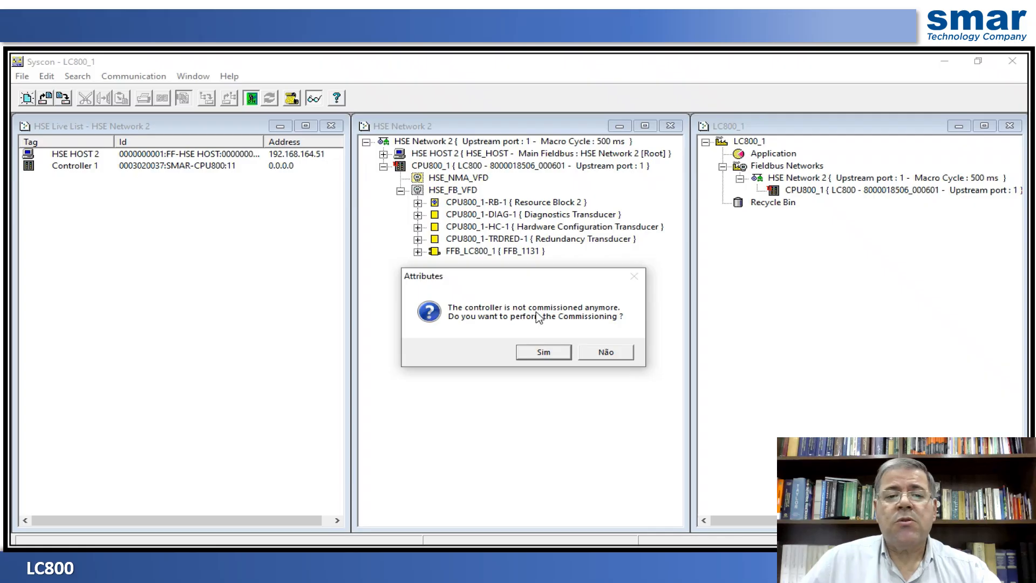
Recommission CPU800_1 with the physical device tagged Controller 1, decline the configuration download, and save the configuration
left_click(549, 352)
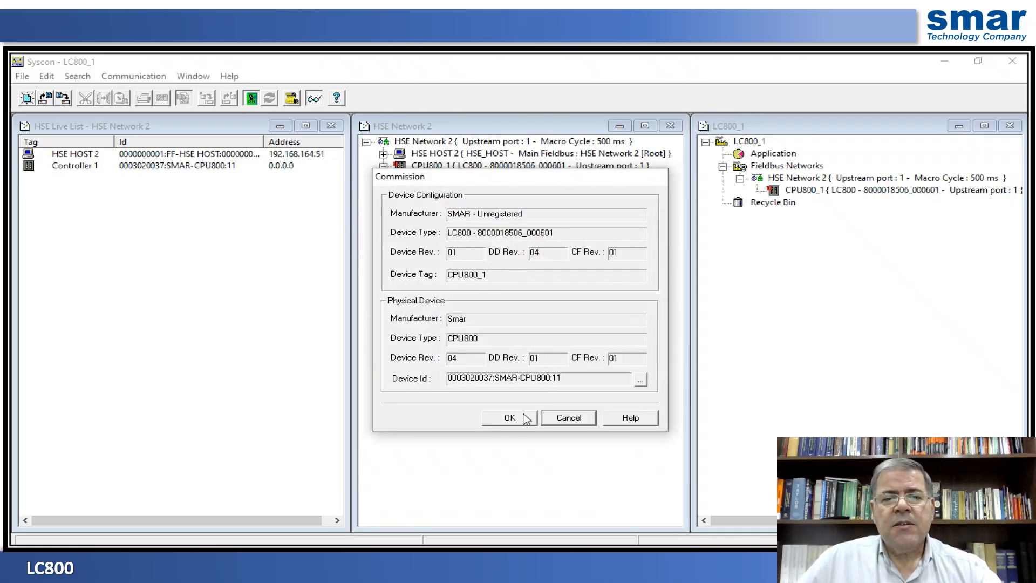
left_click(639, 382)
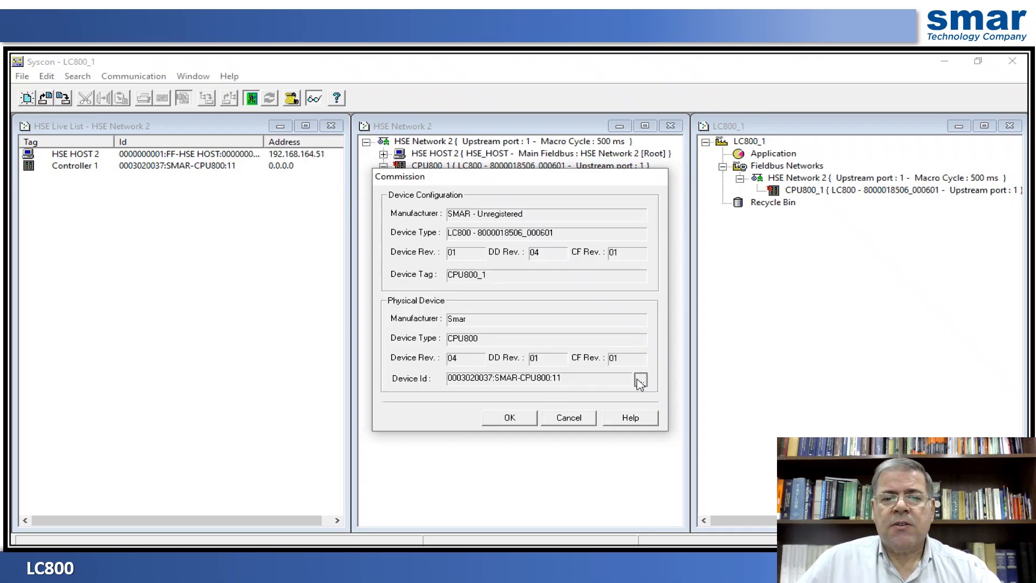
left_click(461, 305)
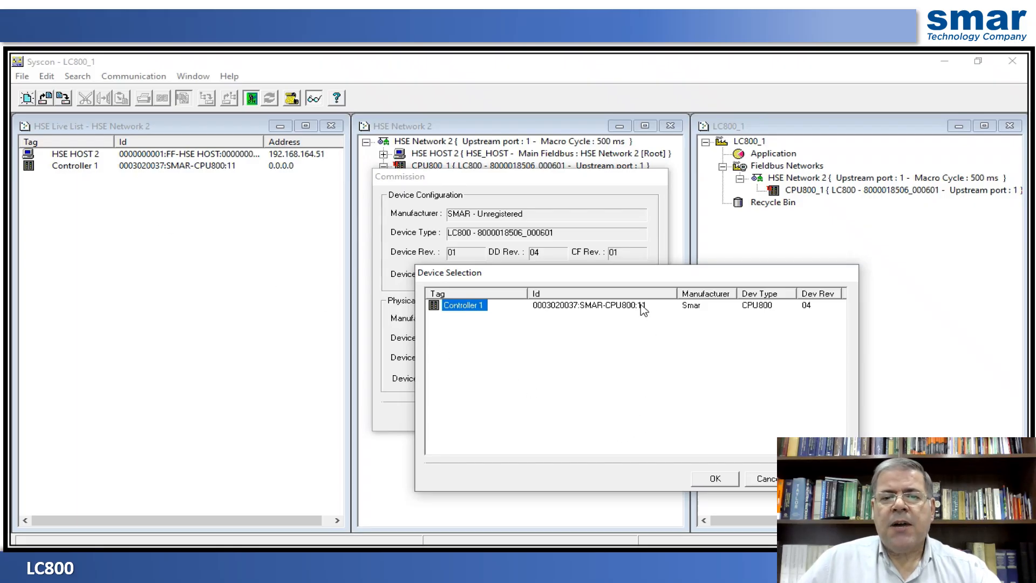
left_click(717, 480)
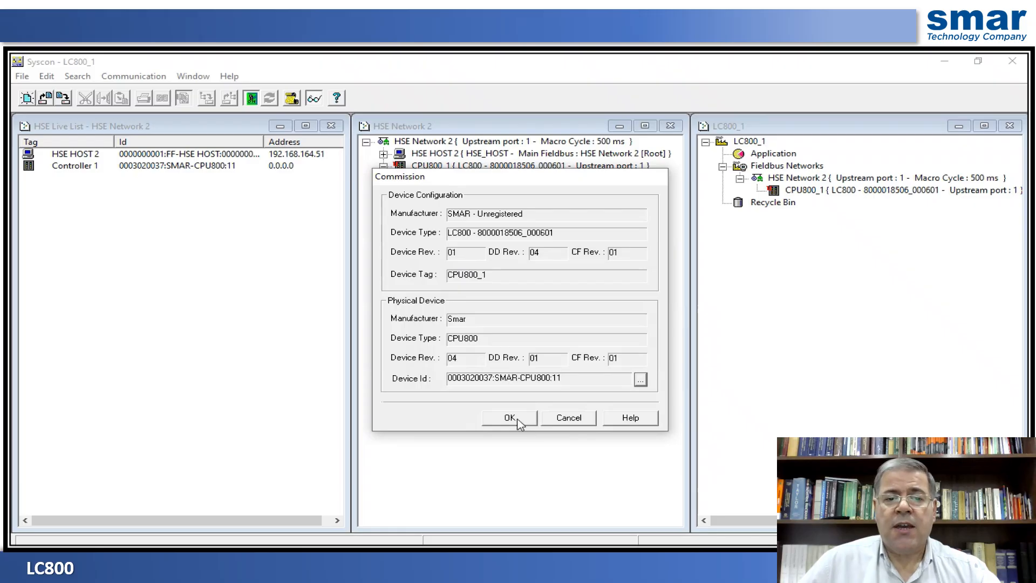
left_click(516, 419)
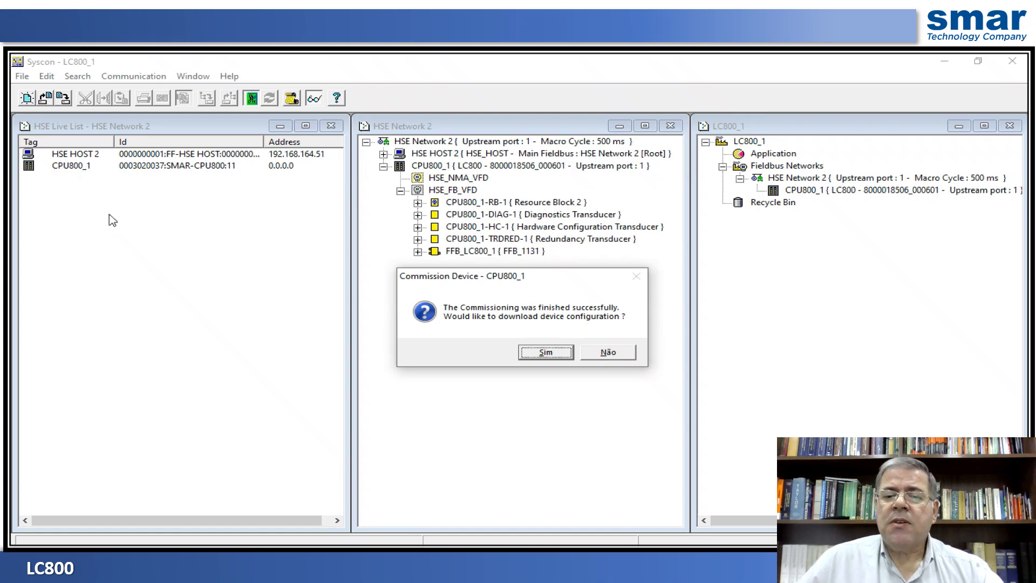
left_click(616, 355)
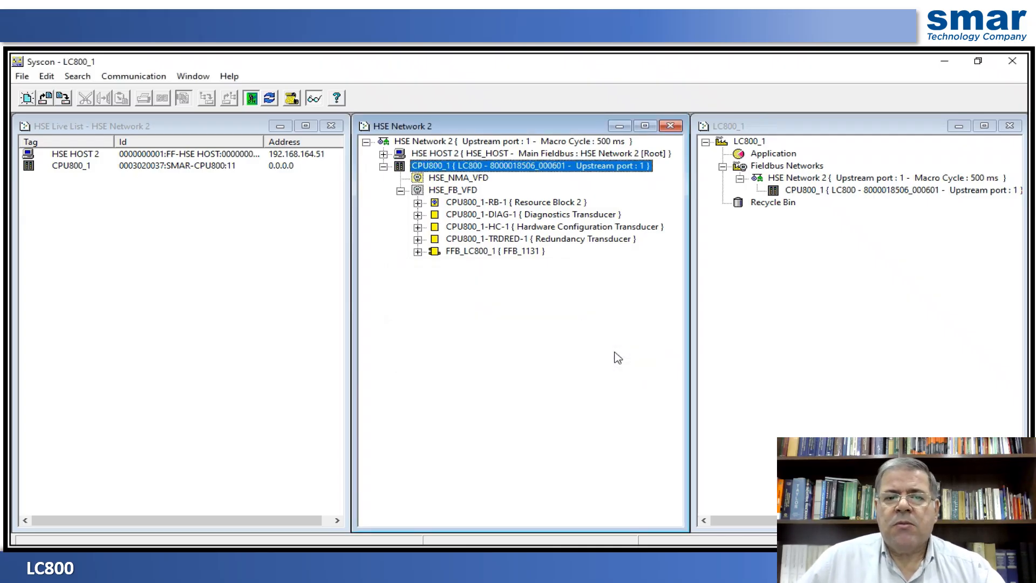
left_click(63, 102)
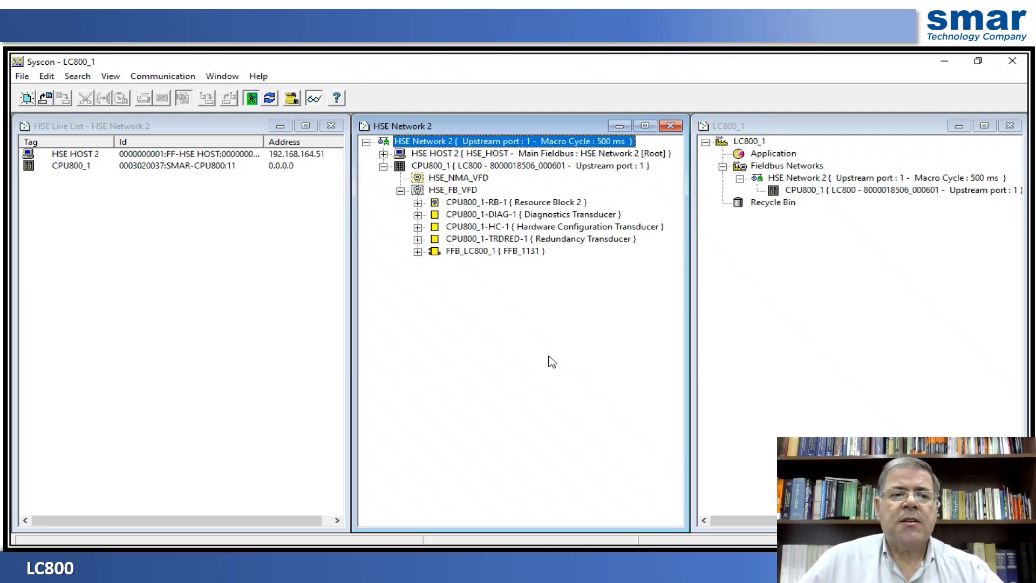
Add a Smar CPU800 controller with the device tag LC800_2 to HSE Network 2 and expand its function blocks
right_click(533, 145)
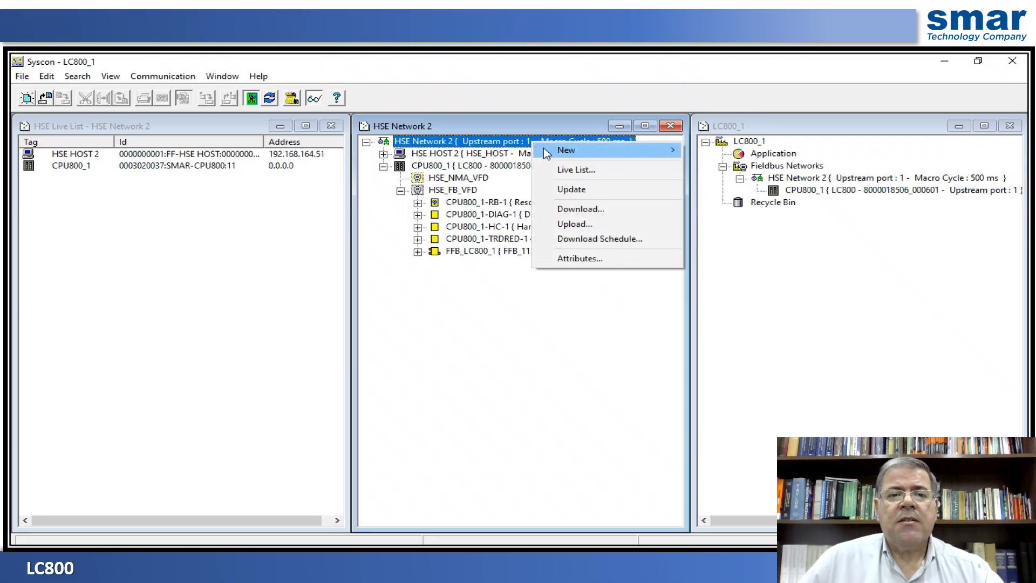
mouse_move(557, 155)
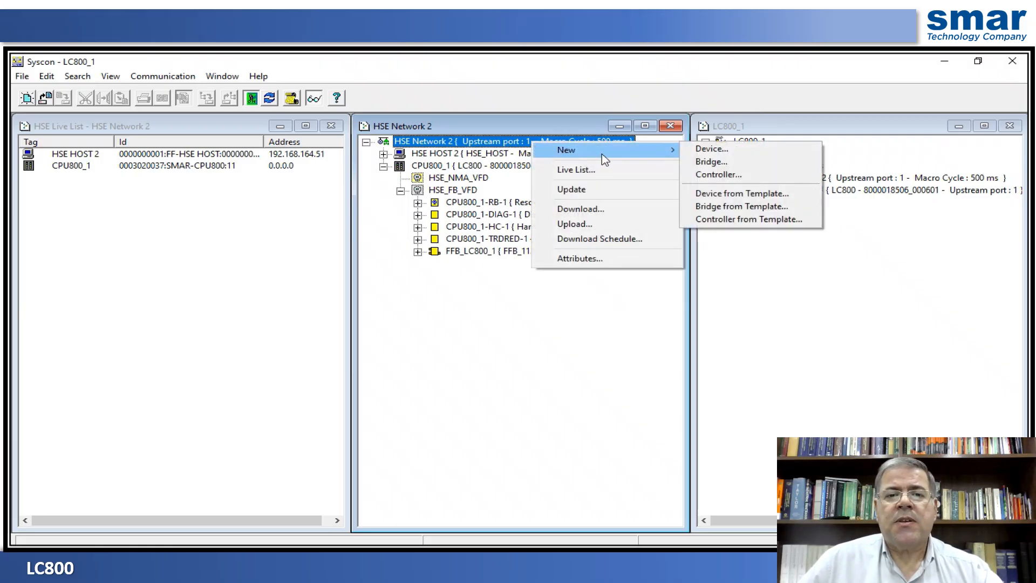
left_click(701, 174)
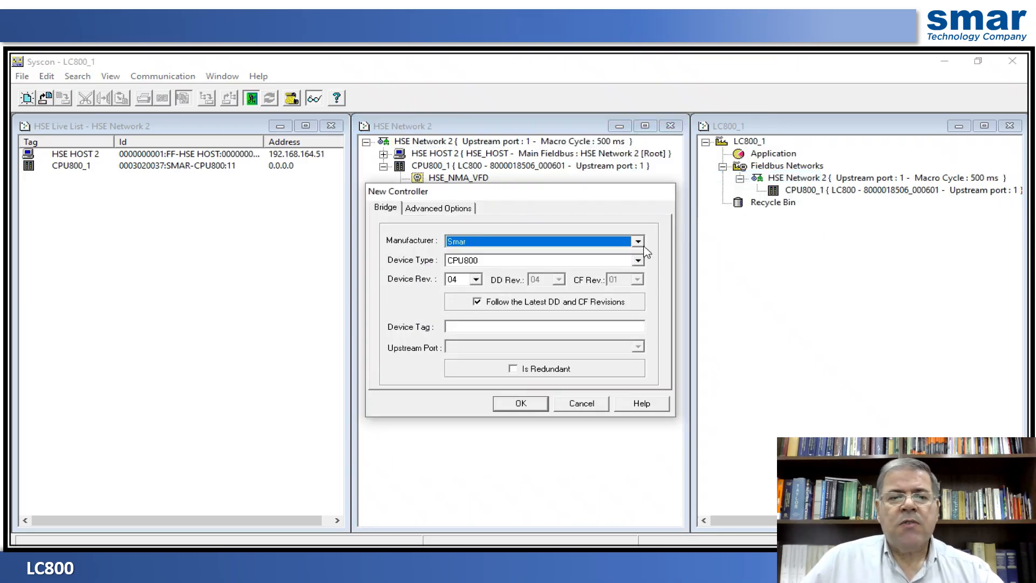
left_click(475, 327)
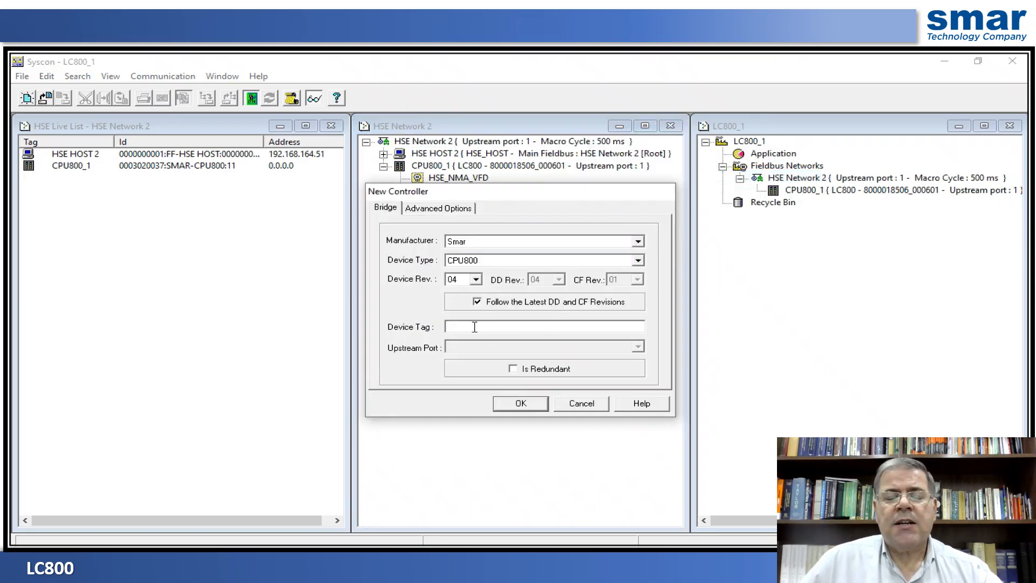
type("LC800_2")
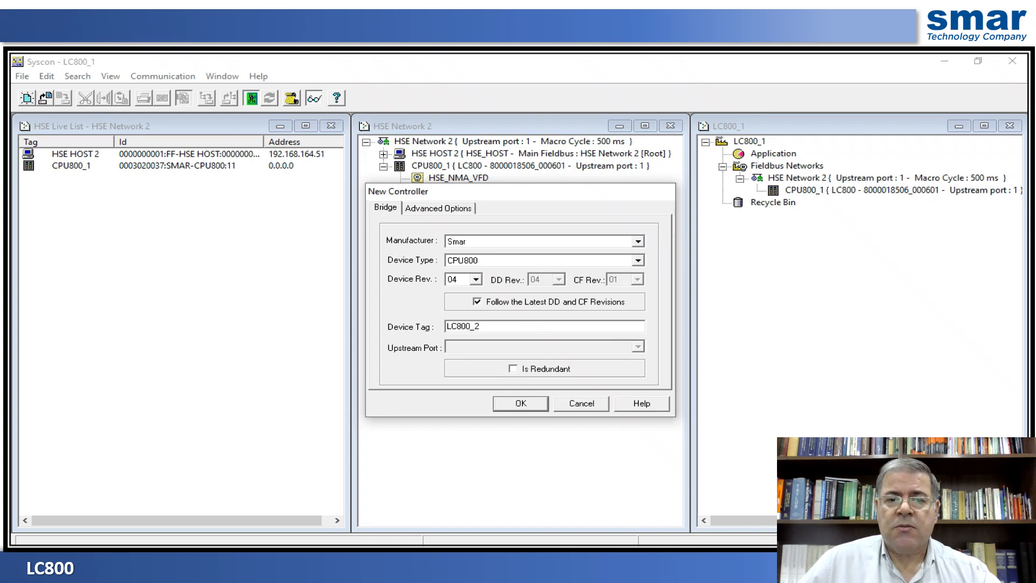
left_click(525, 405)
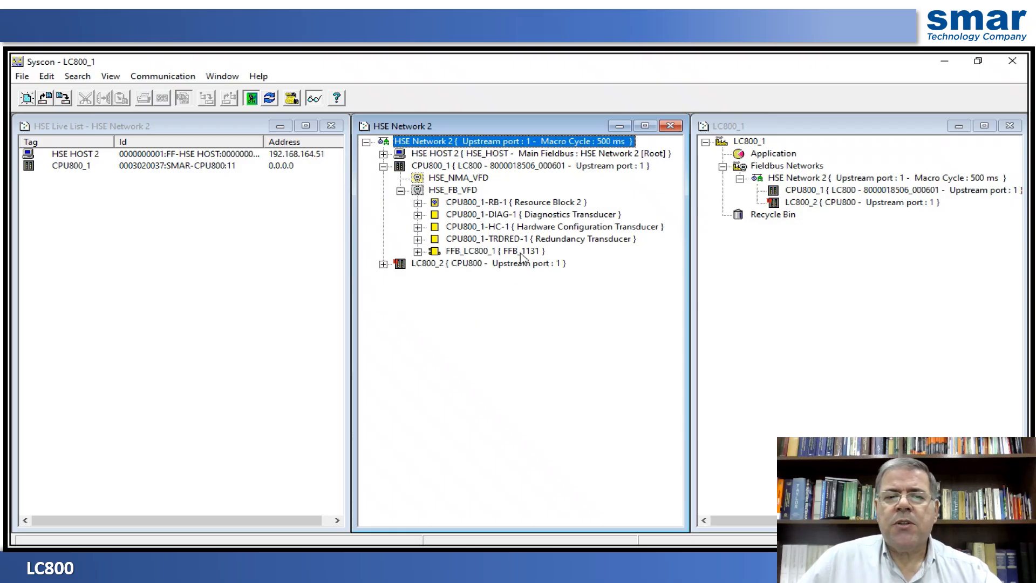
left_click(383, 264)
left_click(418, 336)
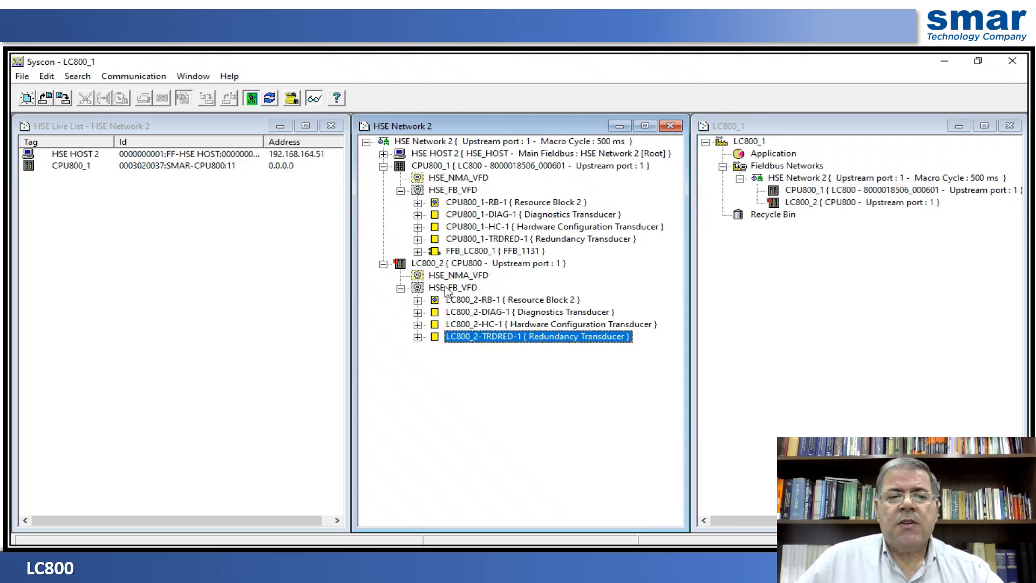
Delete the LC800_2 controller together with its attached blocks from HSE Network 2
left_click(434, 263)
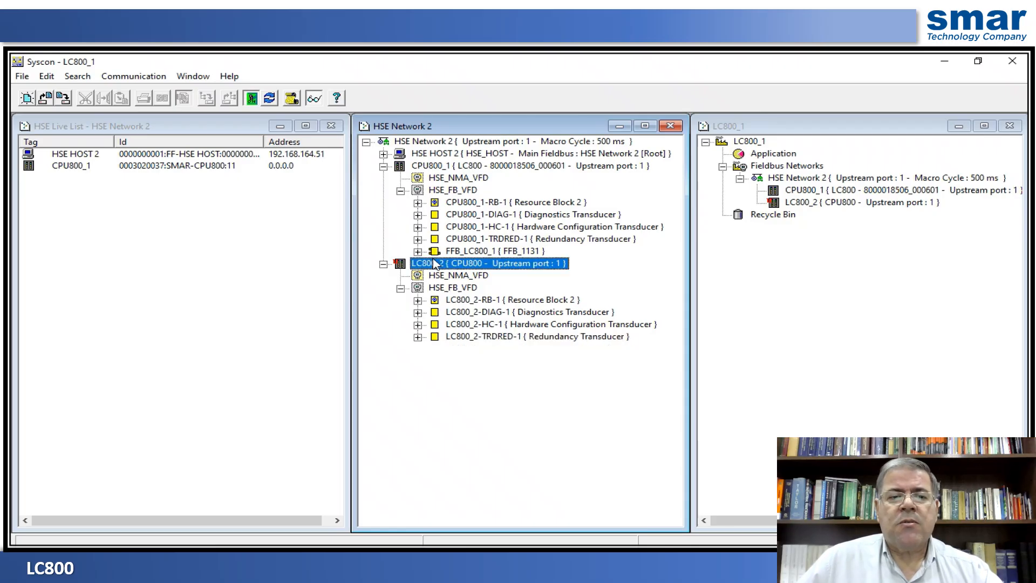
right_click(436, 264)
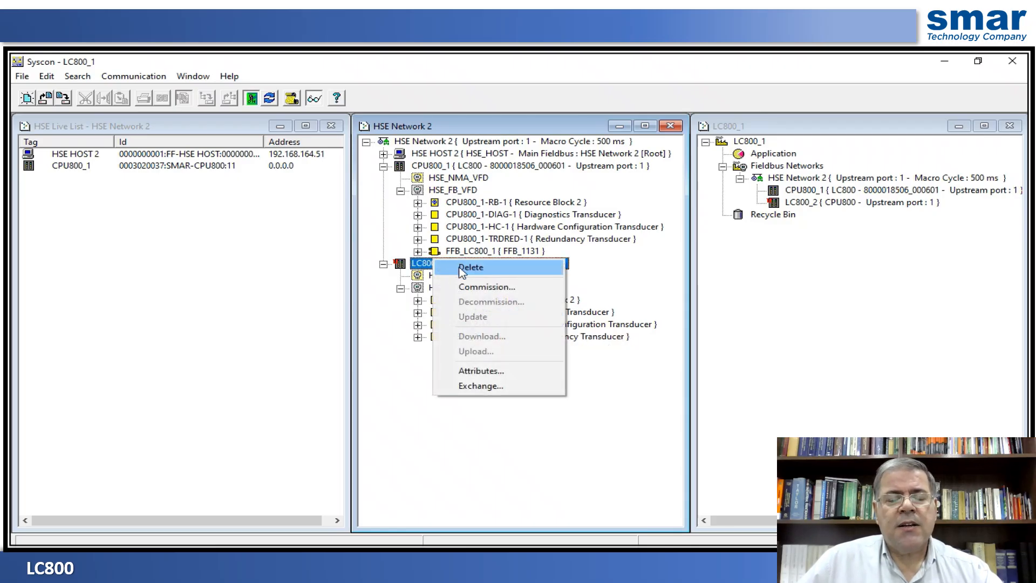
left_click(467, 271)
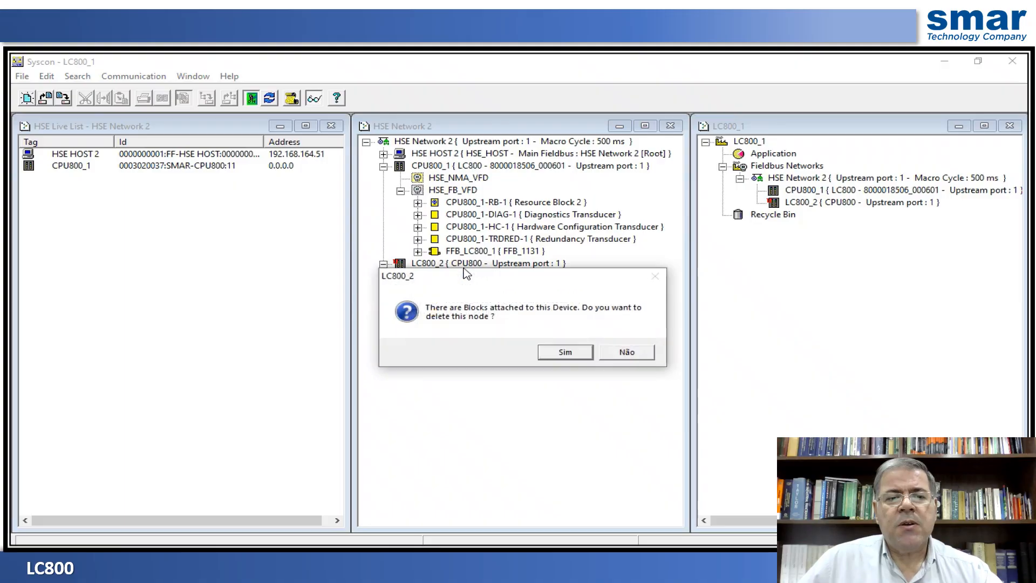
left_click(561, 353)
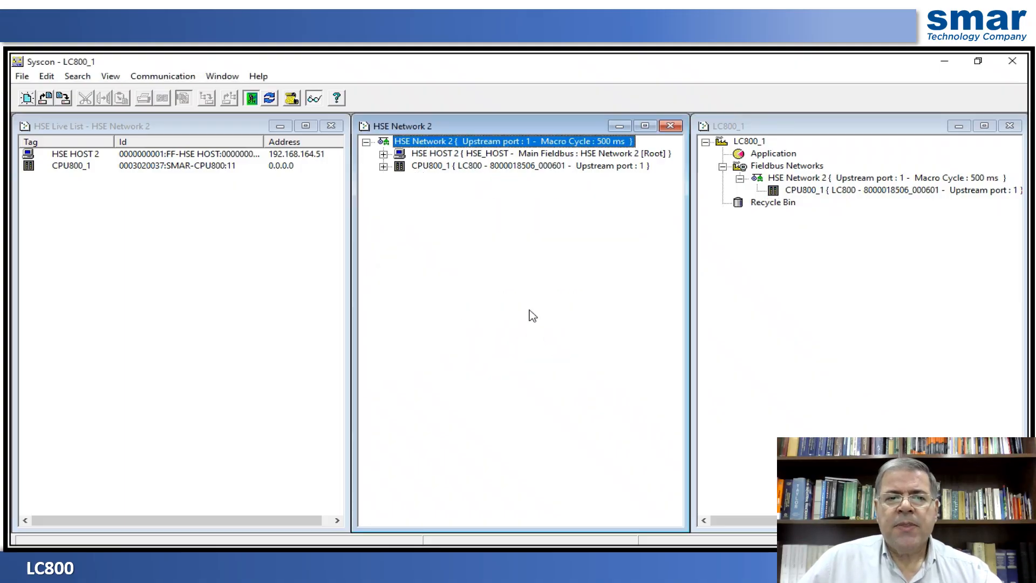
Expand HSE HOST 2 and the CPU800_1 blocks under HSE_FB_VFD in the network tree, and save the configuration
left_click(383, 155)
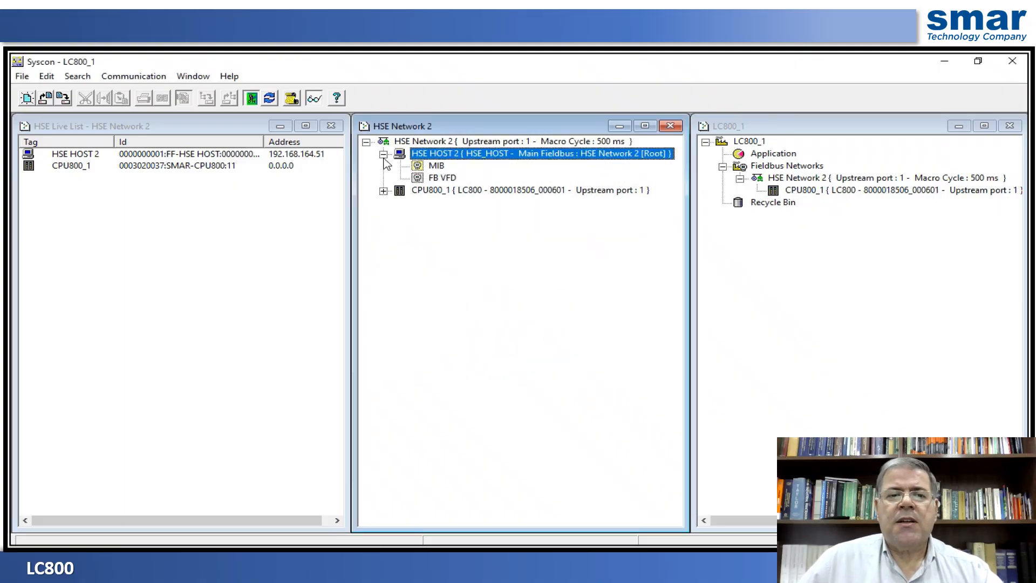
left_click(383, 190)
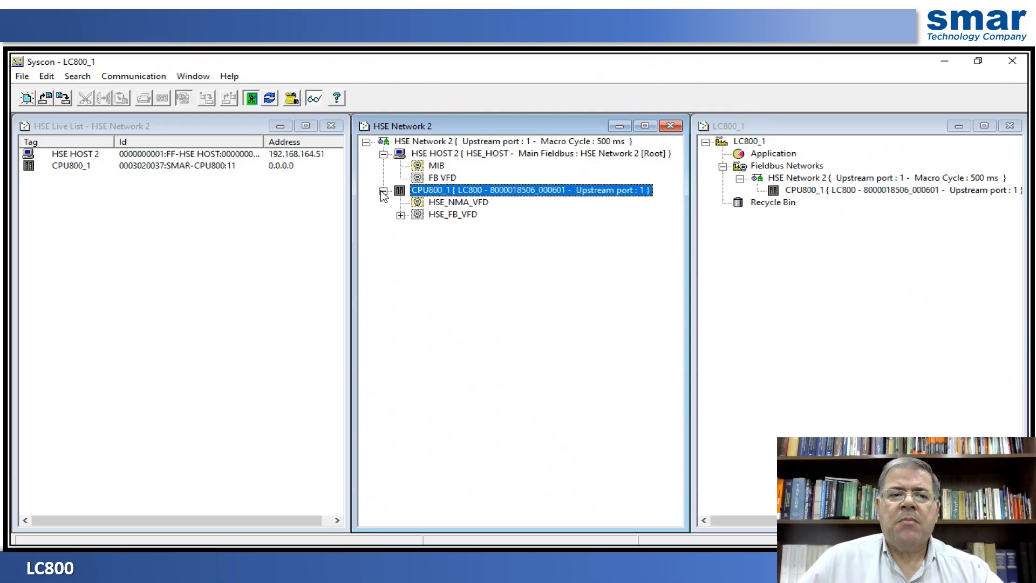
left_click(400, 216)
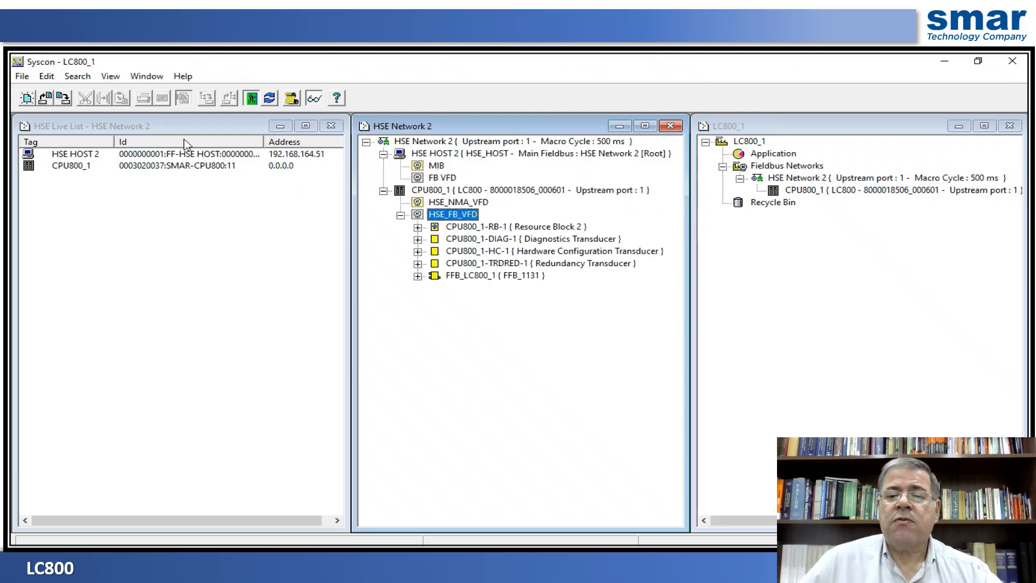
left_click(63, 99)
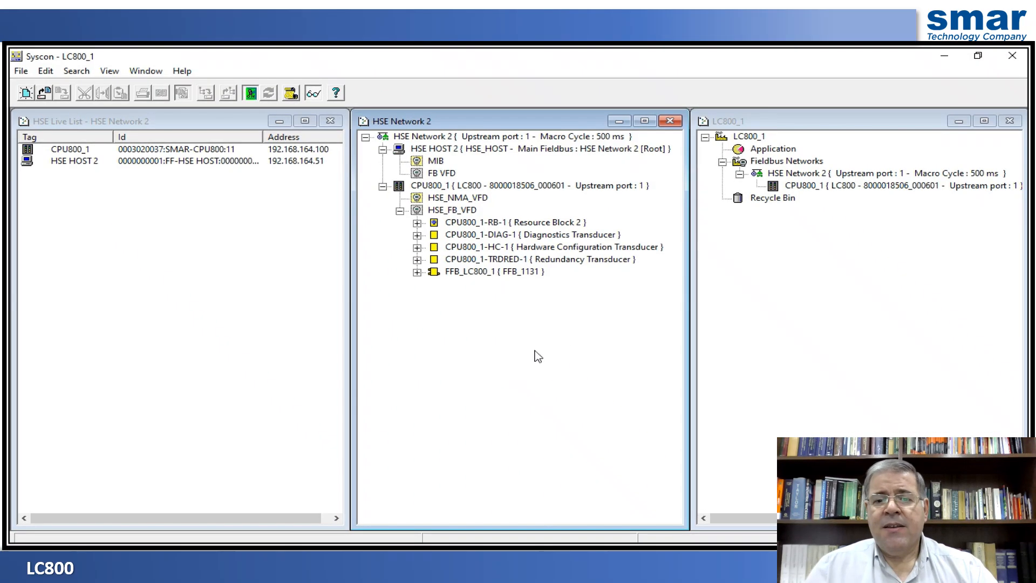
Export the tags of the LC800_1 area to the OleServers folder and acknowledge the export
left_click(754, 138)
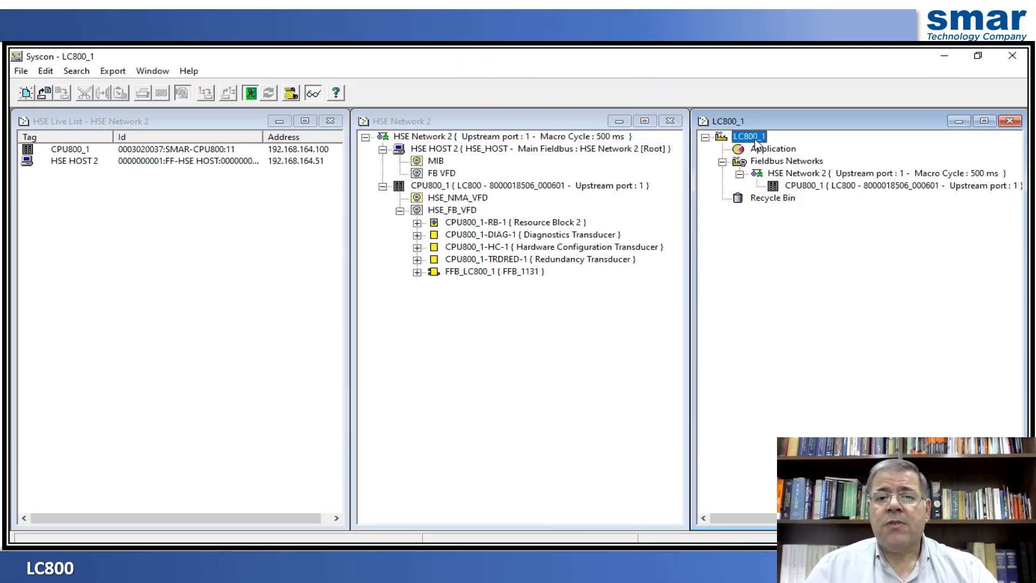
right_click(754, 138)
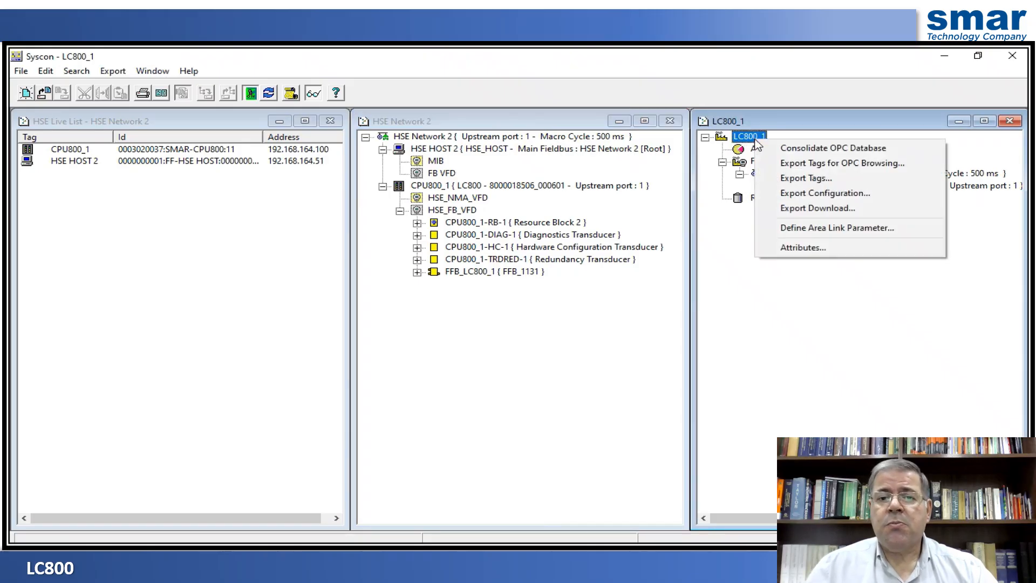
left_click(790, 178)
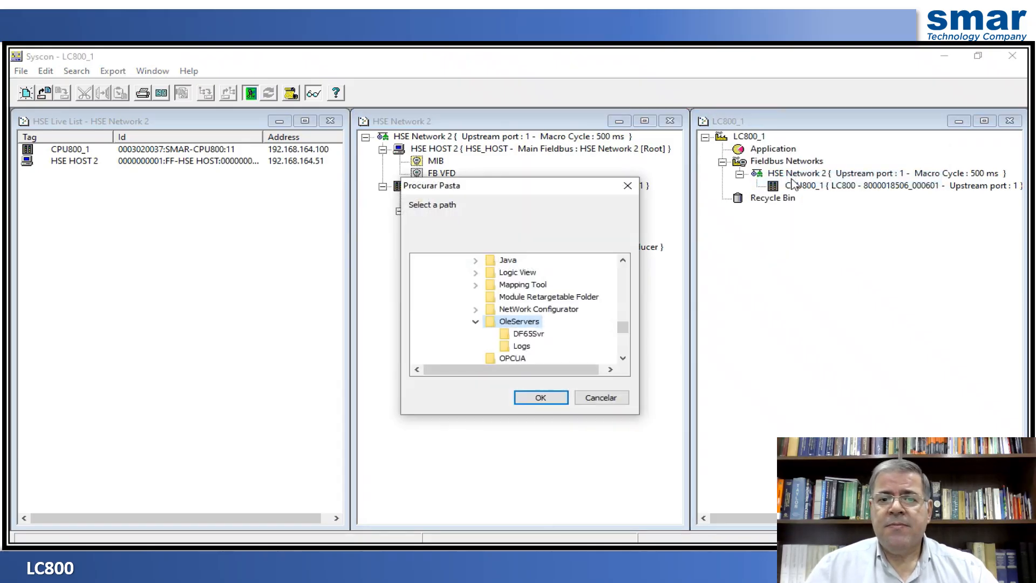
left_click(551, 399)
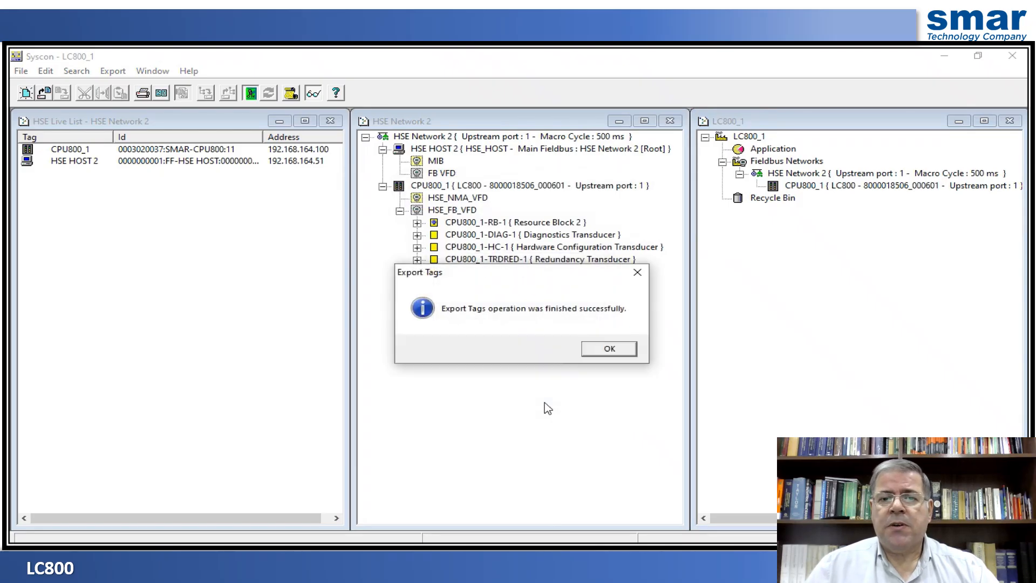
left_click(597, 353)
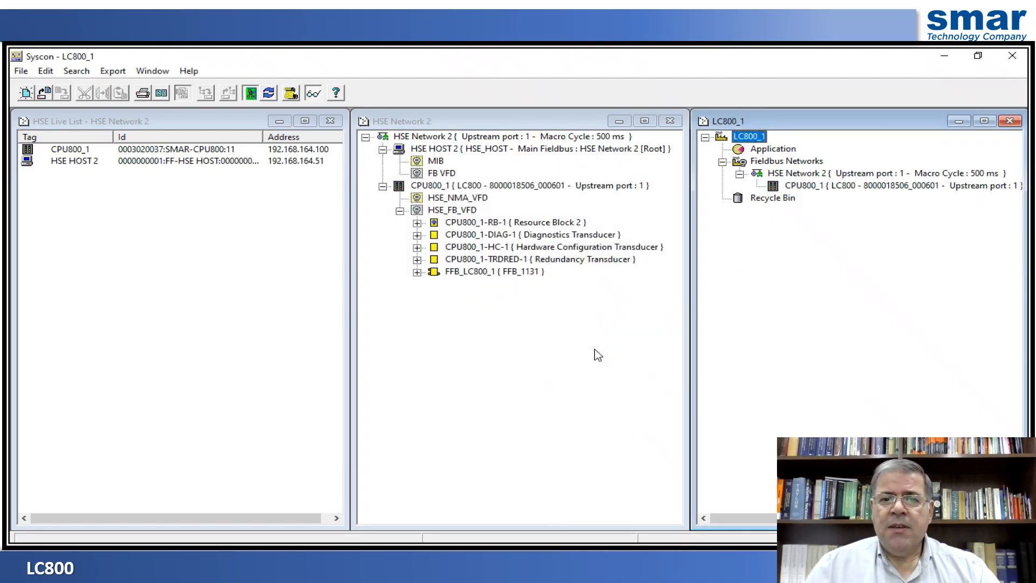
Download the full Fieldbus Networks configuration of LC800_1 without the incremental option
left_click(768, 164)
right_click(768, 164)
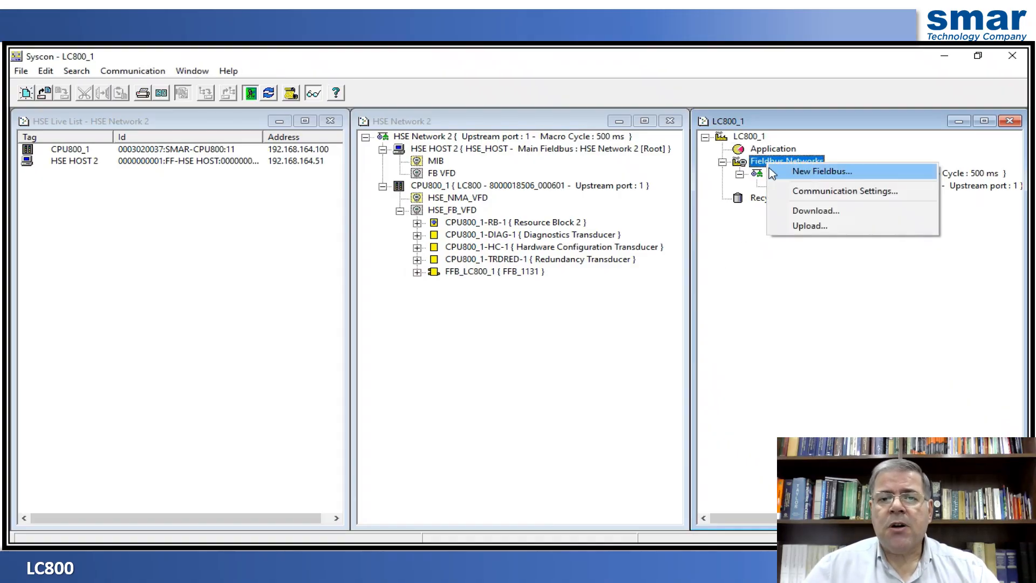
left_click(796, 211)
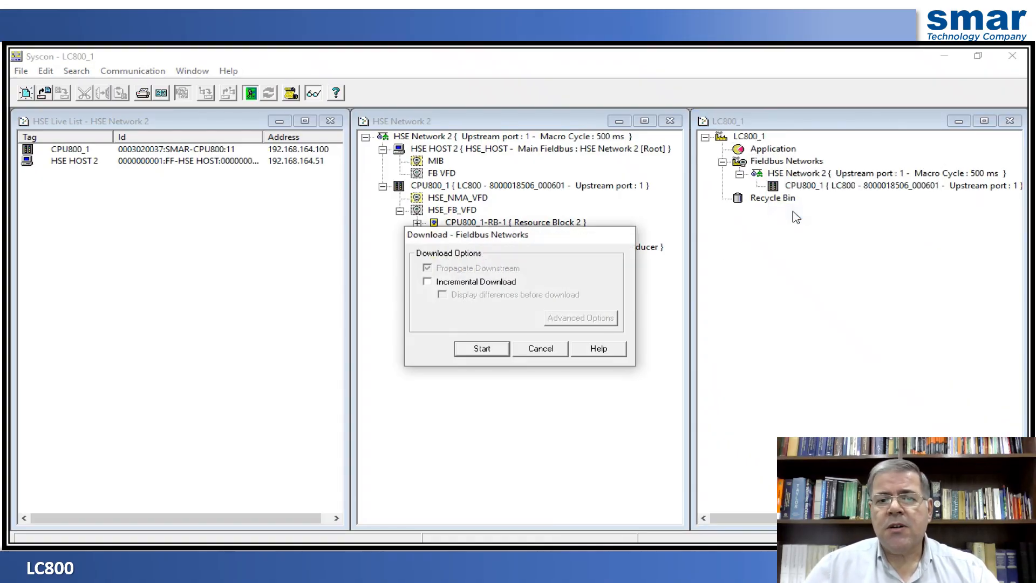
left_click(485, 355)
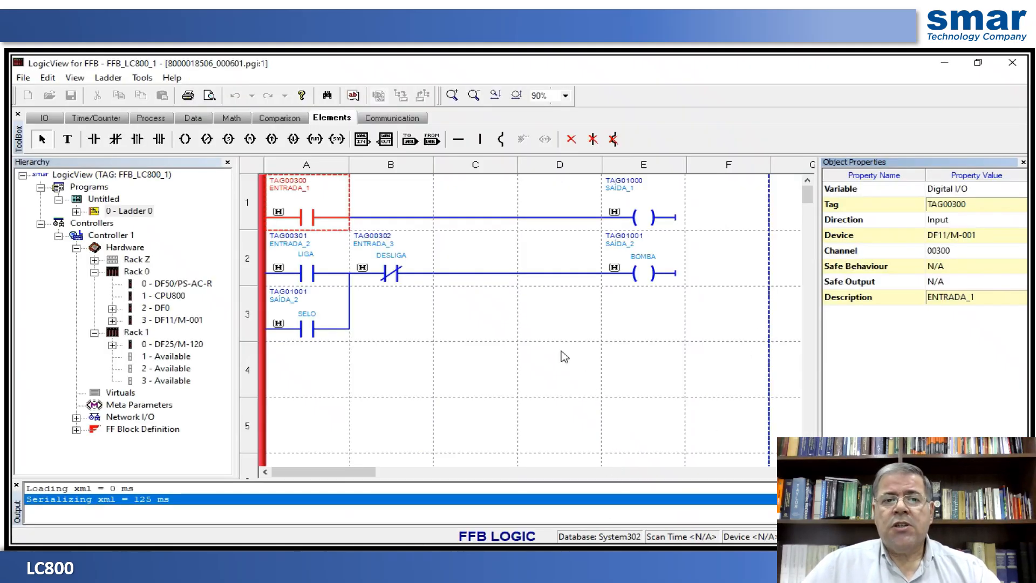
Switch to LogicView and run the ladder simulation for FFB_LC800_1, moving its window clear of the logic
left_click(400, 124)
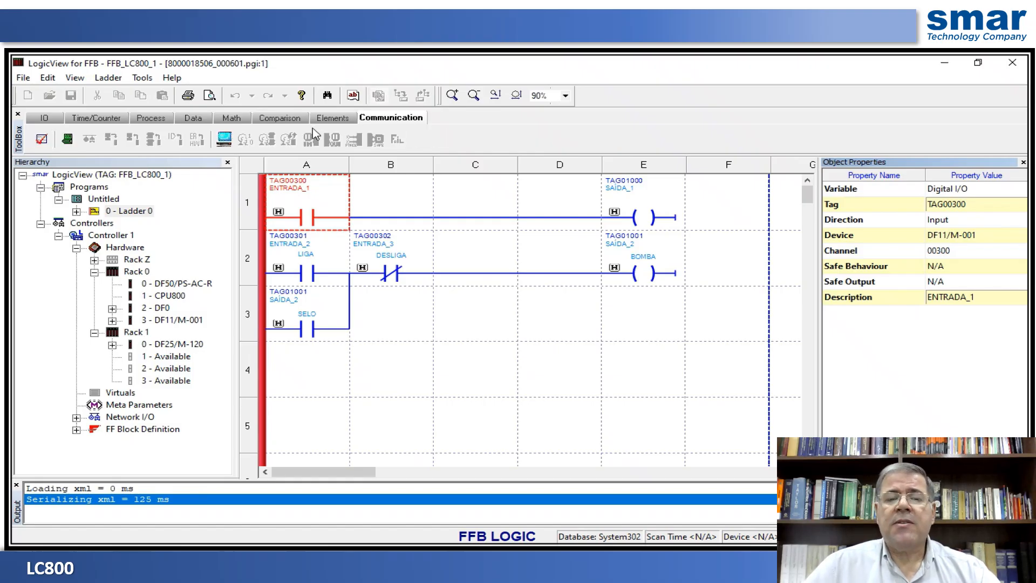
left_click(225, 141)
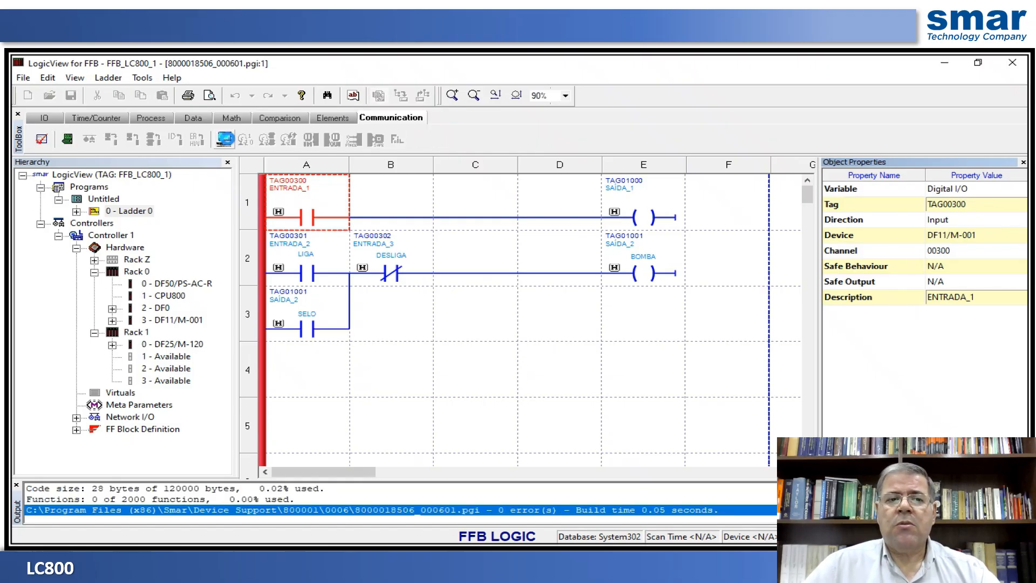
left_click_drag(467, 202, 772, 150)
left_click(722, 349)
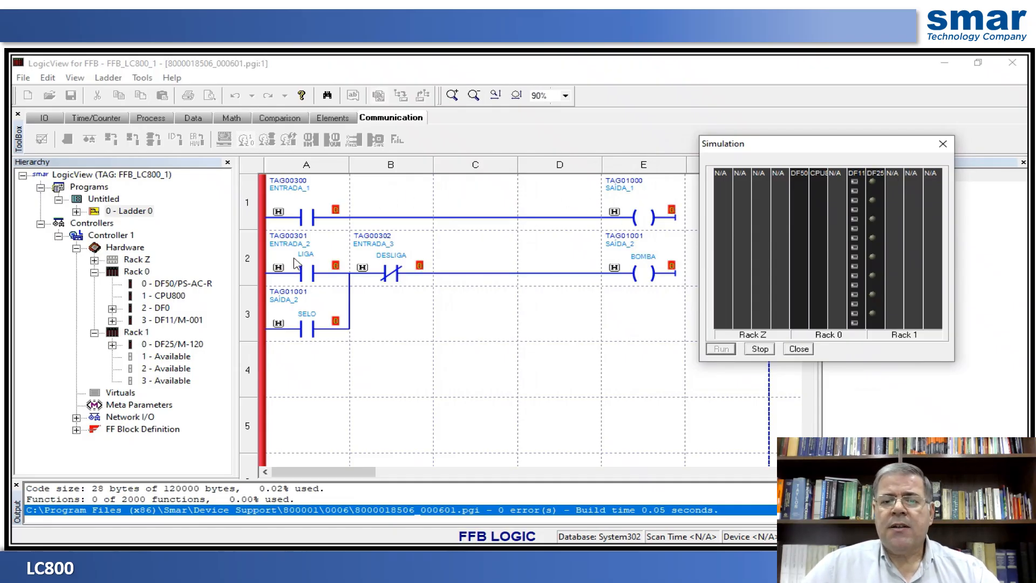
Switch simulated input TAG00300 on the DF11 module on and off to test the SAÍDA_1 rung
left_click(855, 183)
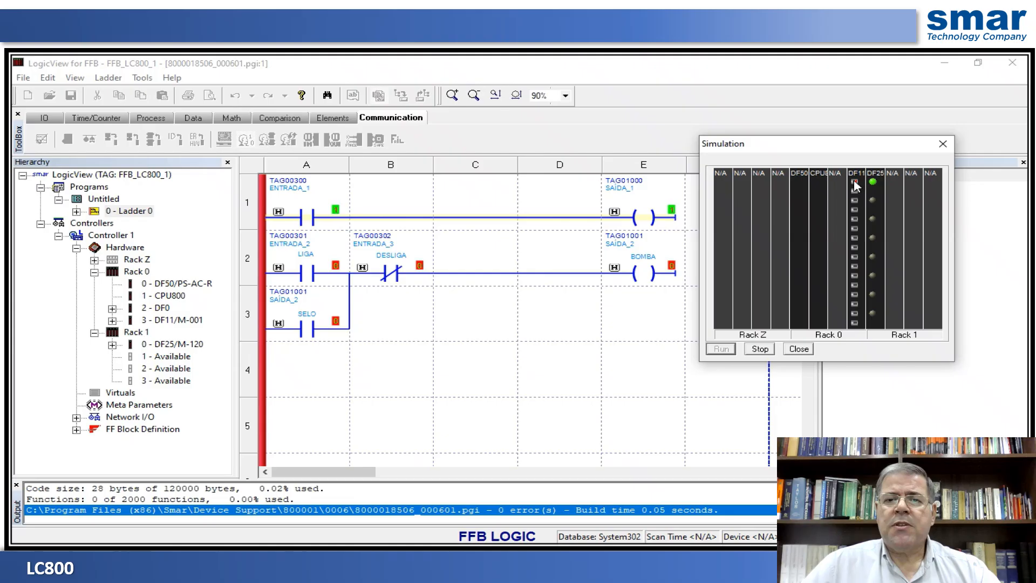
left_click(855, 183)
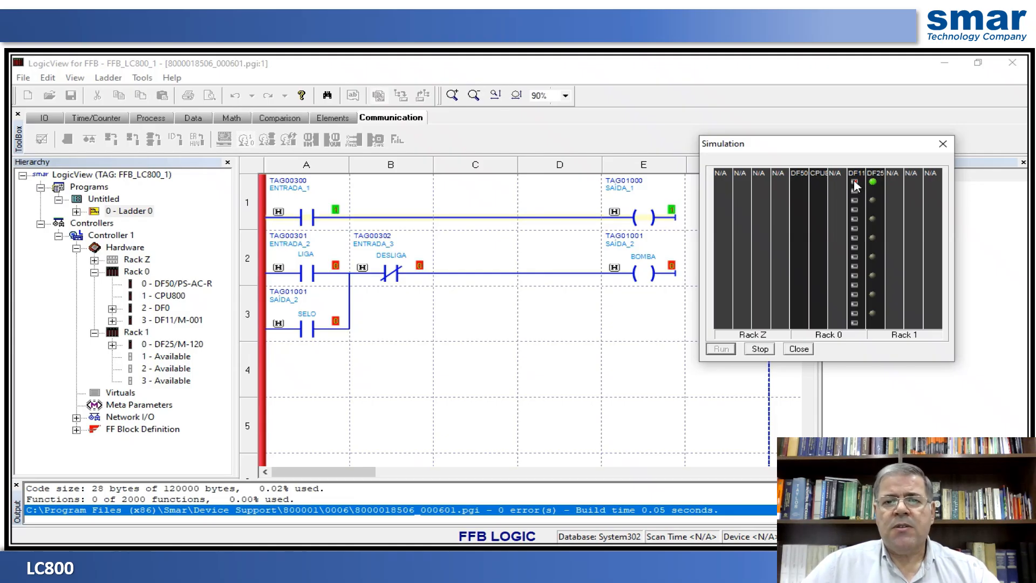
left_click(854, 183)
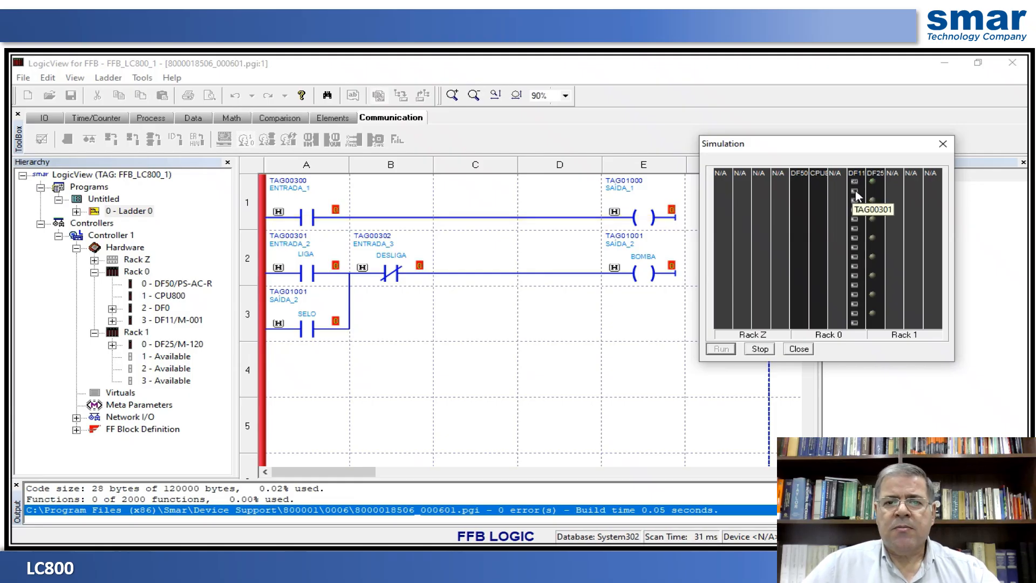
Pulse simulated inputs TAG00301 and TAG00302 to test the BOMBA start, seal and stop logic, and end the simulation
left_click(855, 192)
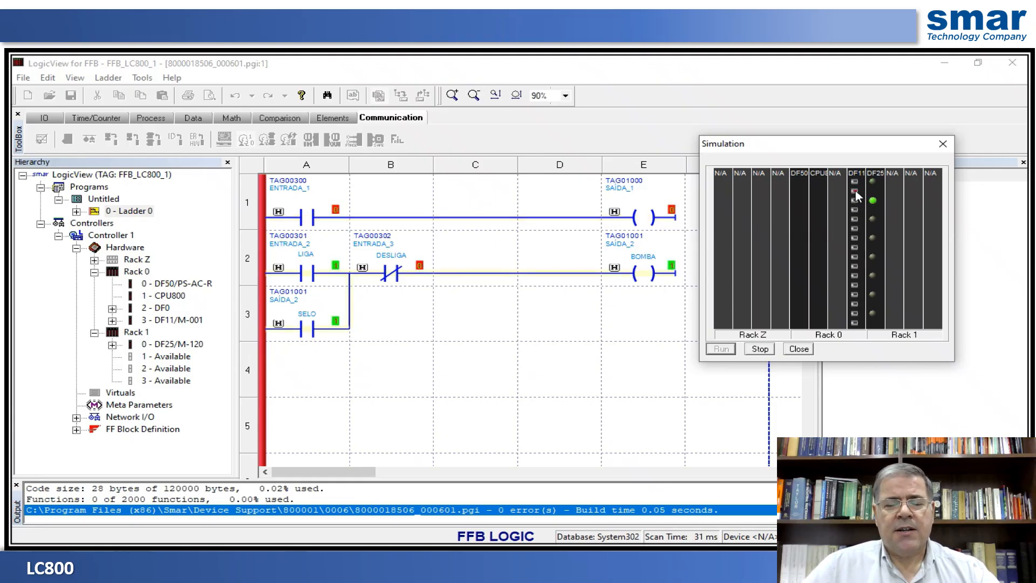
left_click(856, 192)
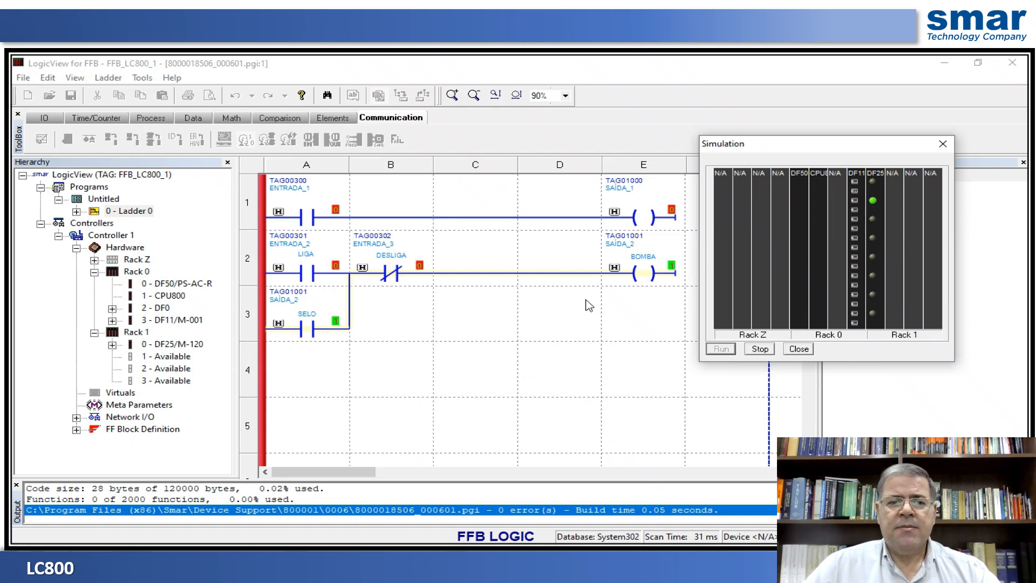
left_click(856, 203)
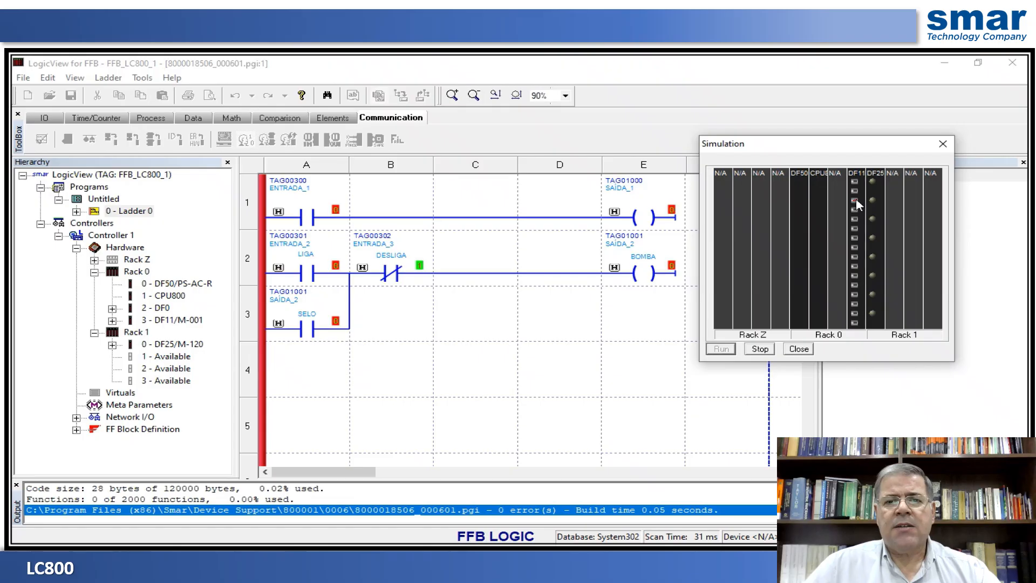
left_click(857, 202)
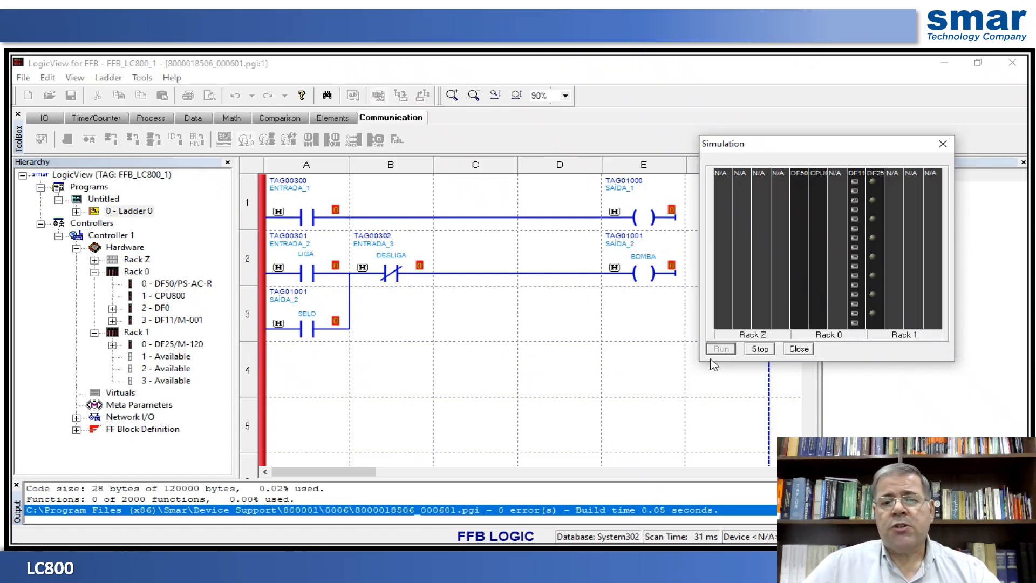
left_click(760, 349)
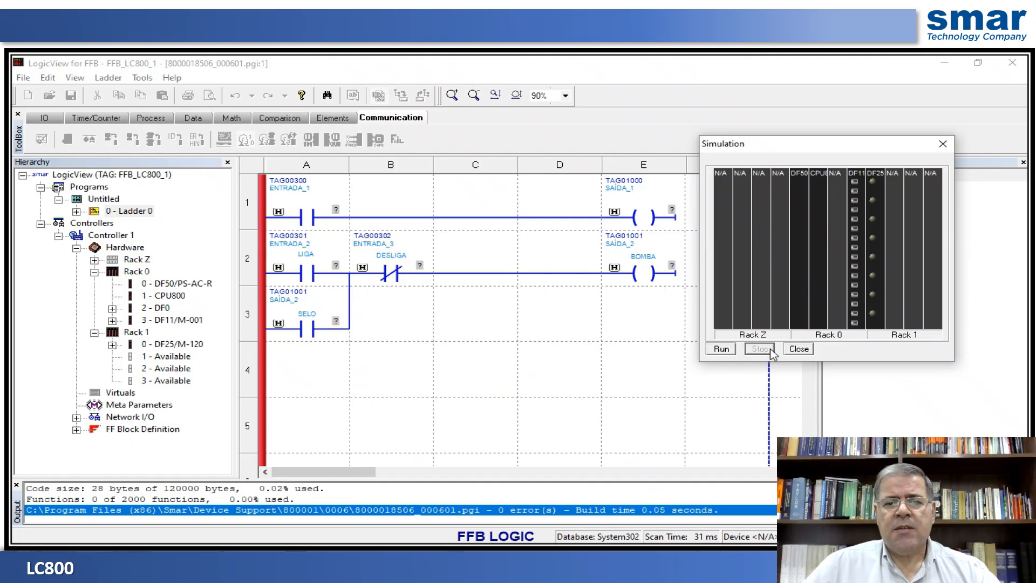
left_click(798, 348)
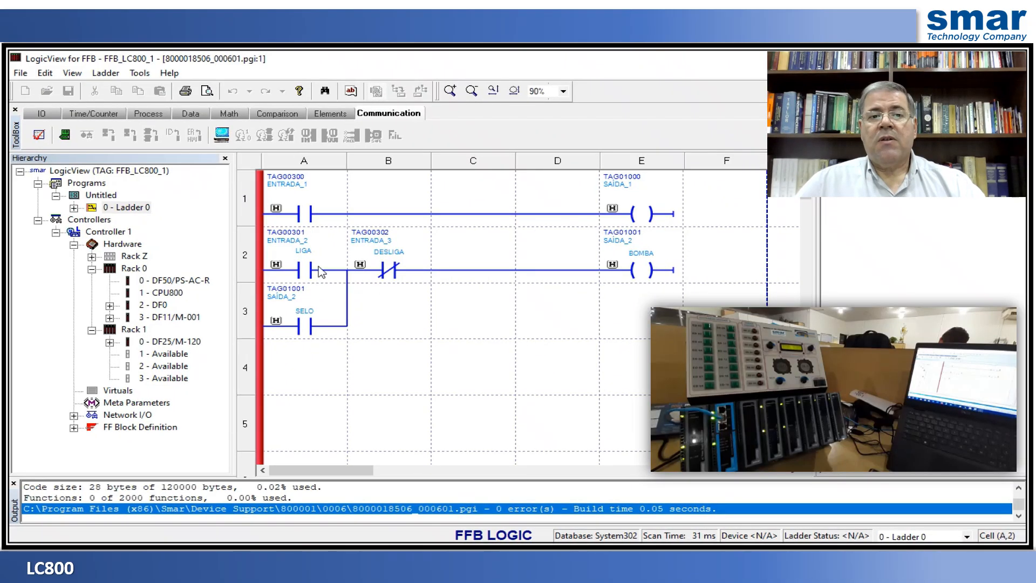
Connect to the controller through the local server and start online monitoring of the ladder
left_click(64, 135)
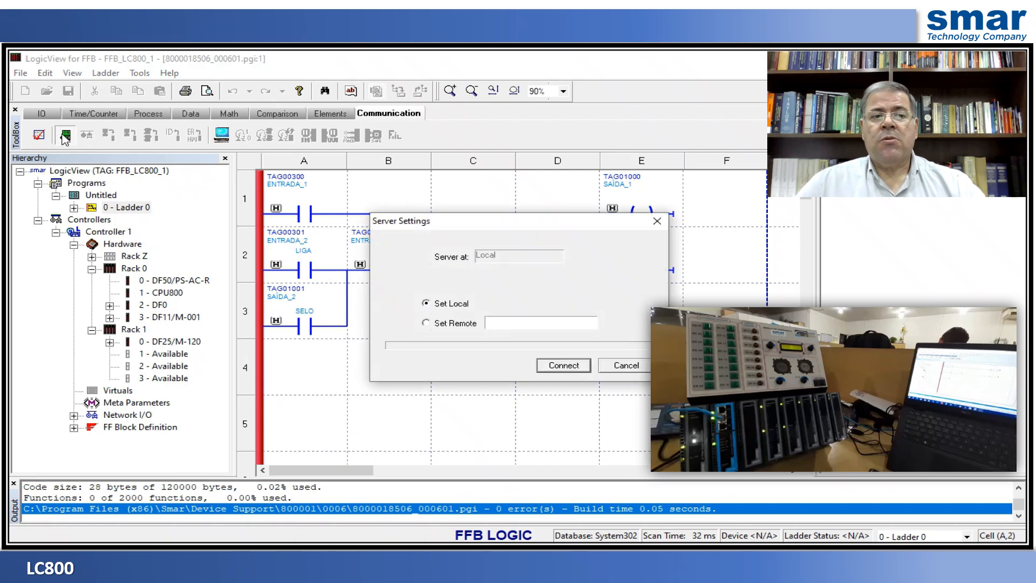
left_click(558, 366)
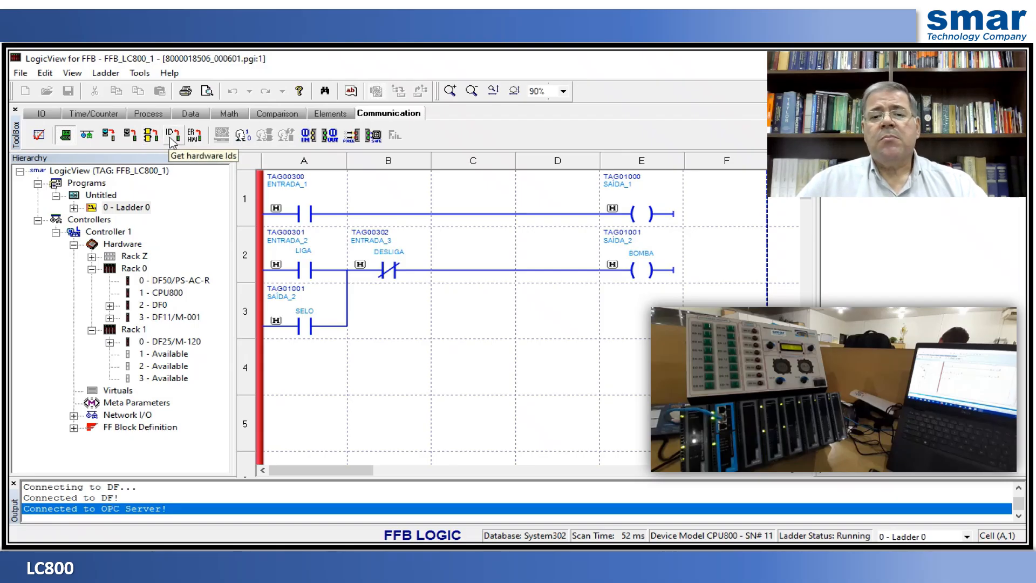
left_click(243, 140)
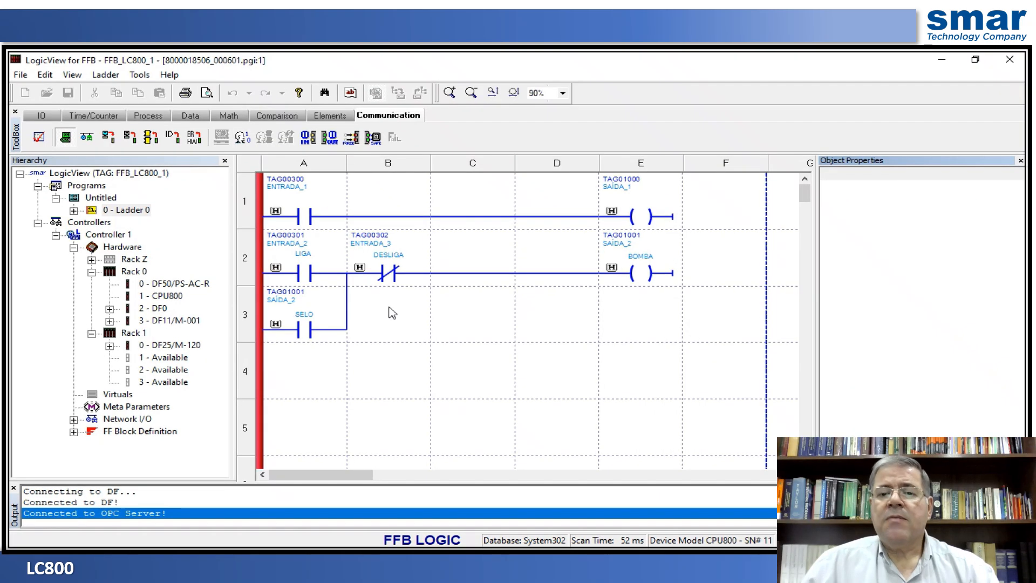
Insert a normally open contact in row 4, column A of the ladder and a TON timer block beside it in column B
left_click(330, 117)
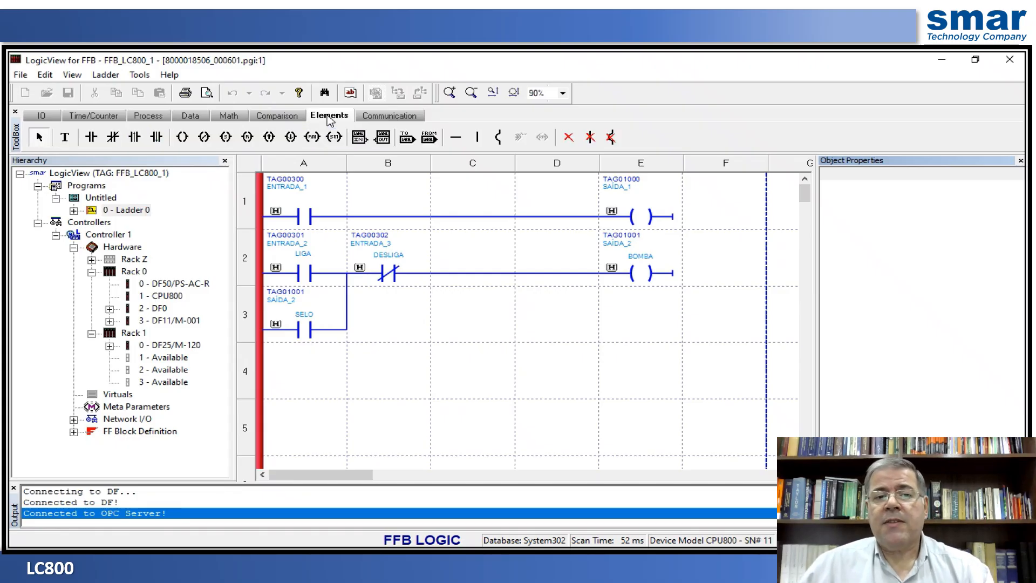
left_click(92, 137)
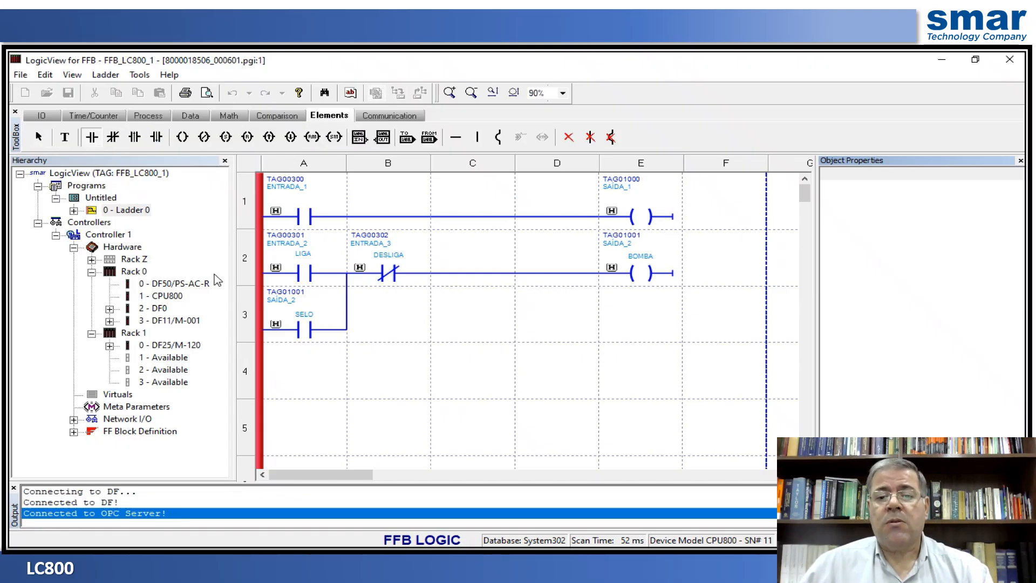
left_click(307, 380)
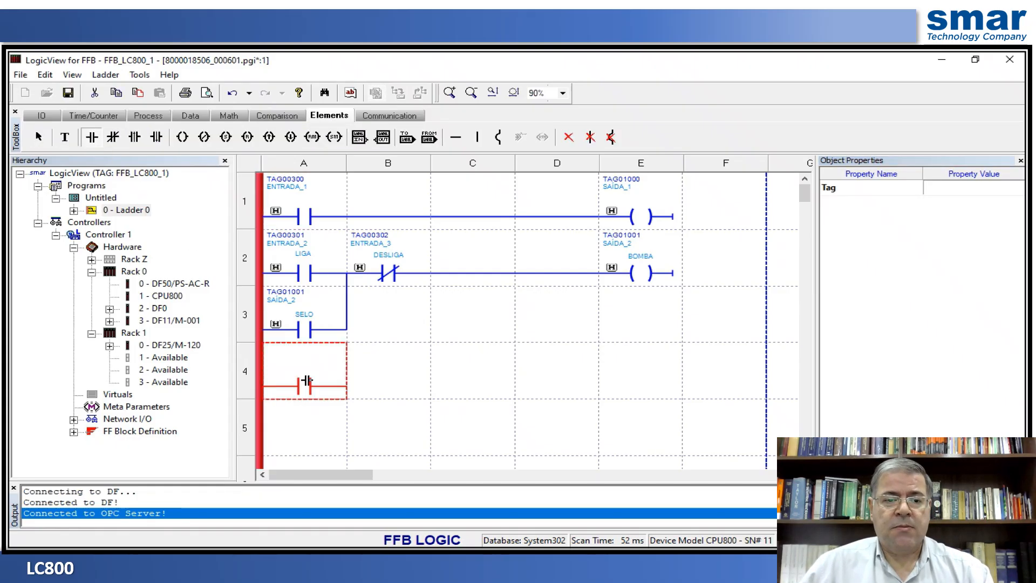
left_click(97, 118)
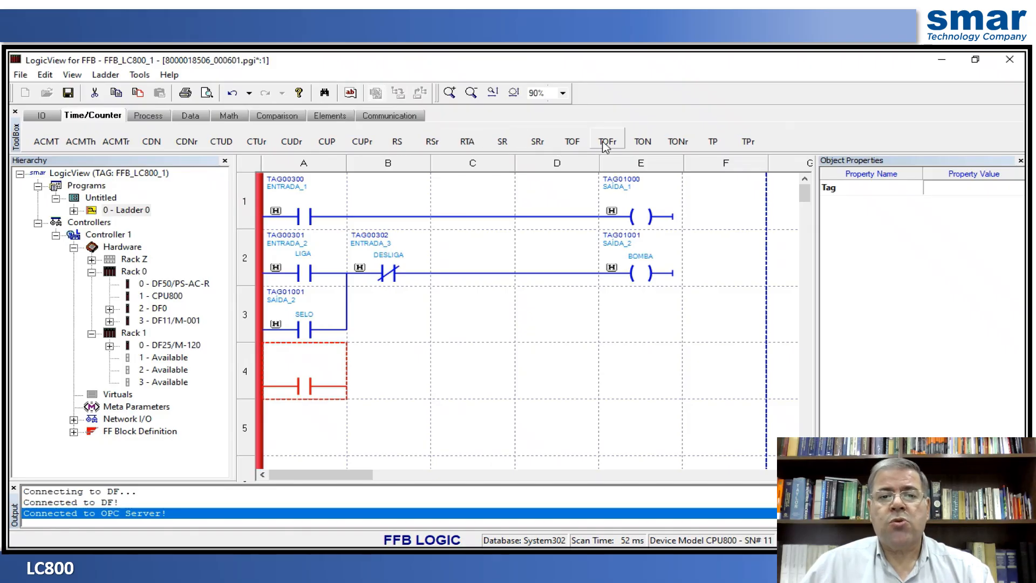
left_click(641, 142)
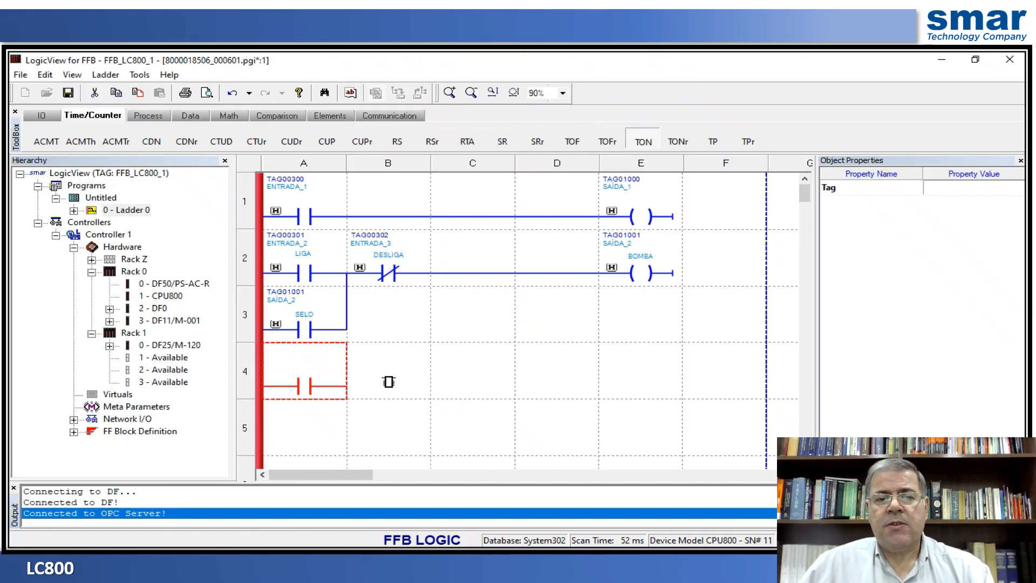
left_click(382, 379)
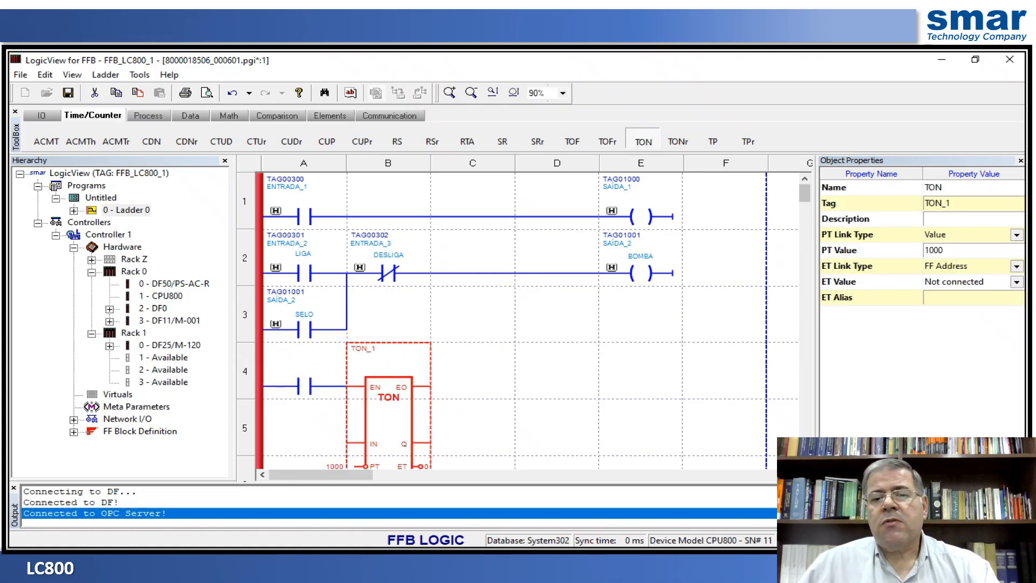
Add a coil to the TON block's EO output in column C and a normally open contact to its IN input in row 5
scroll(518, 318, "down", 2)
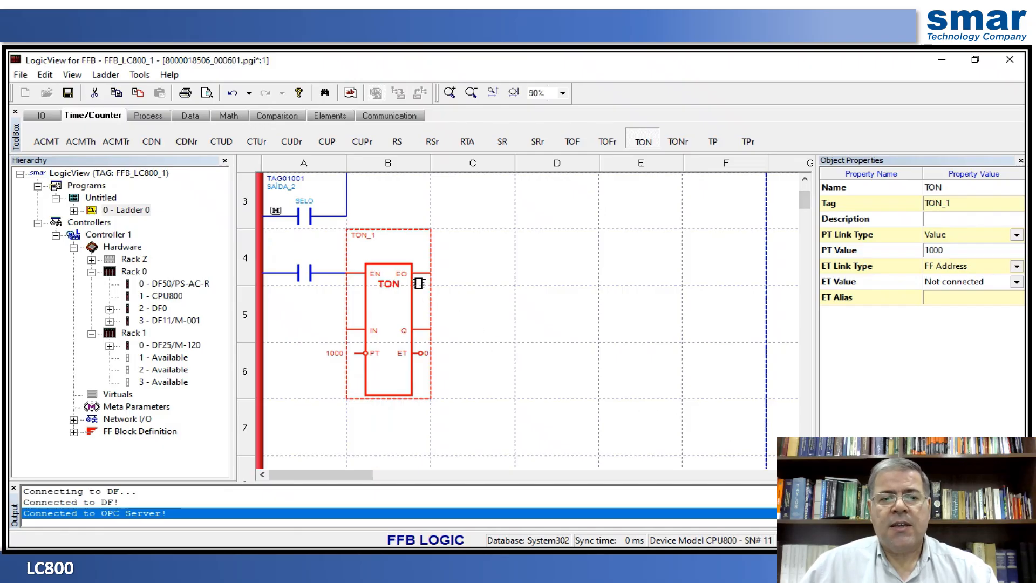
left_click(330, 116)
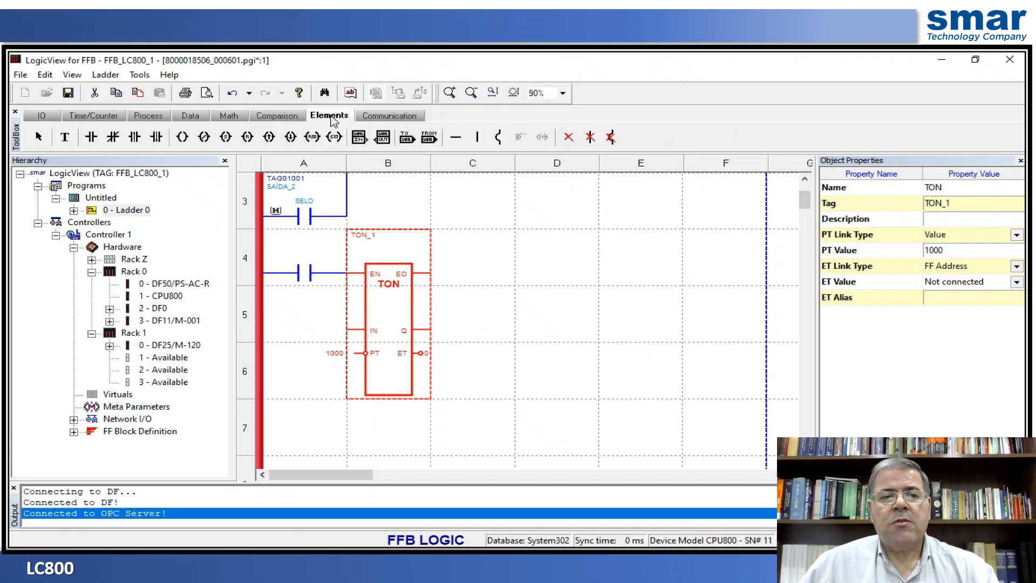
left_click(184, 138)
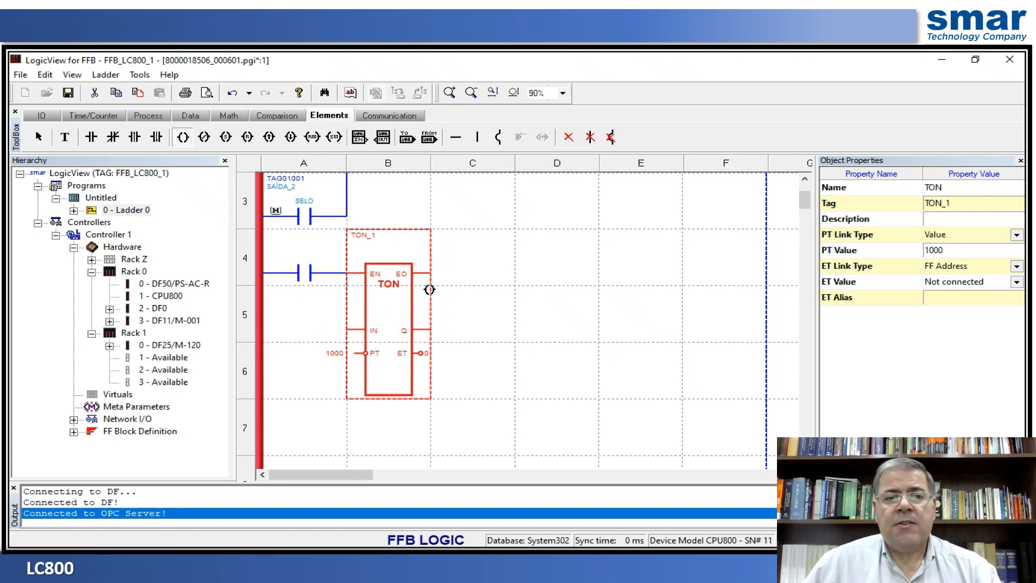
left_click(453, 273)
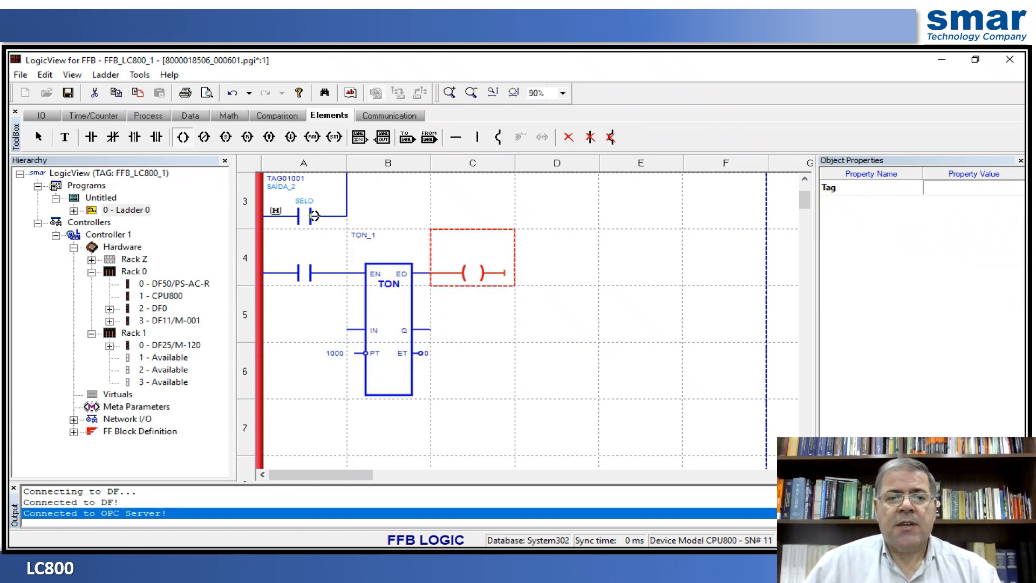
left_click(92, 137)
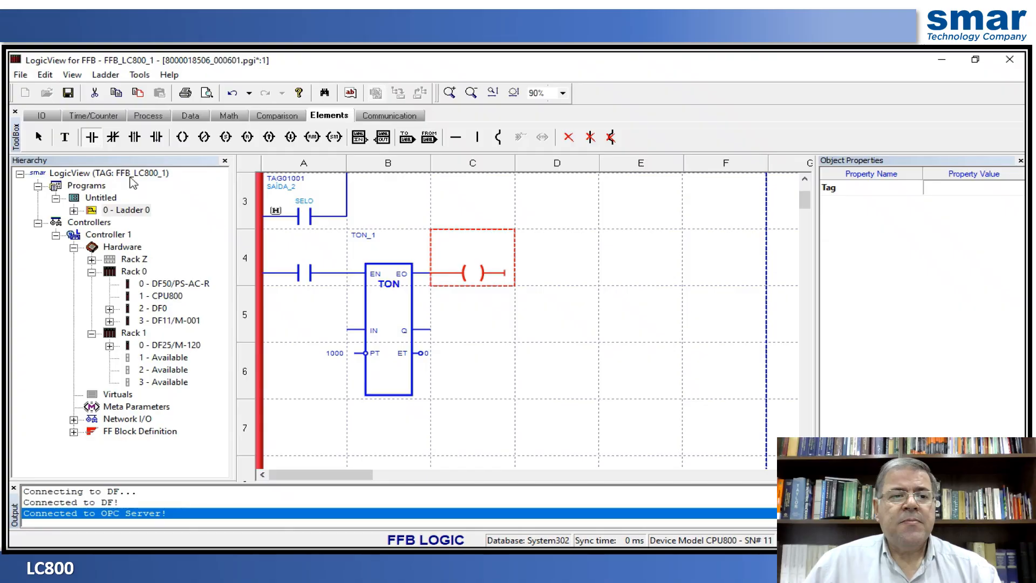
left_click(304, 329)
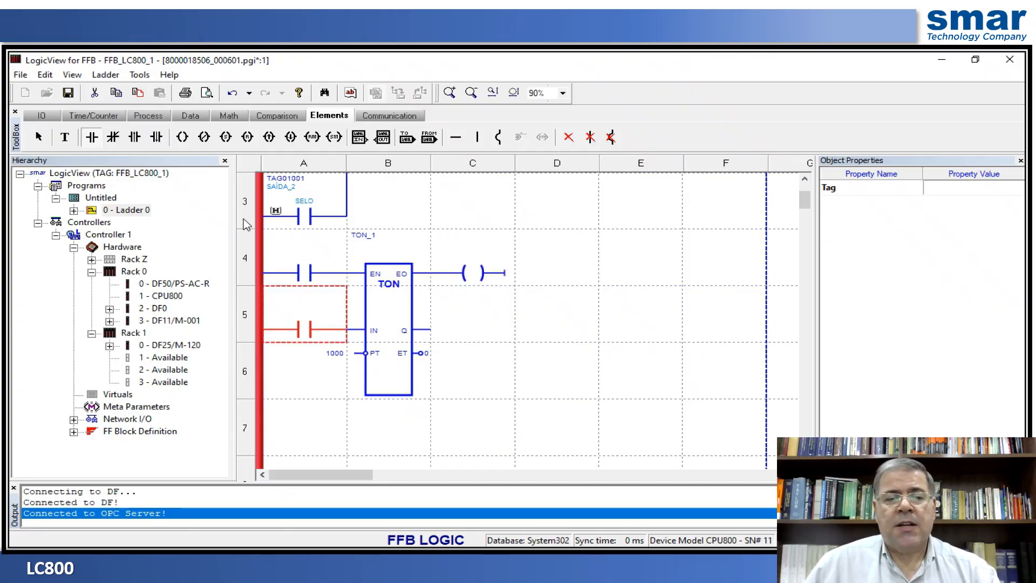
Add a coil to the TON block's Q output in row 5, column C, and save the ladder program
left_click(184, 138)
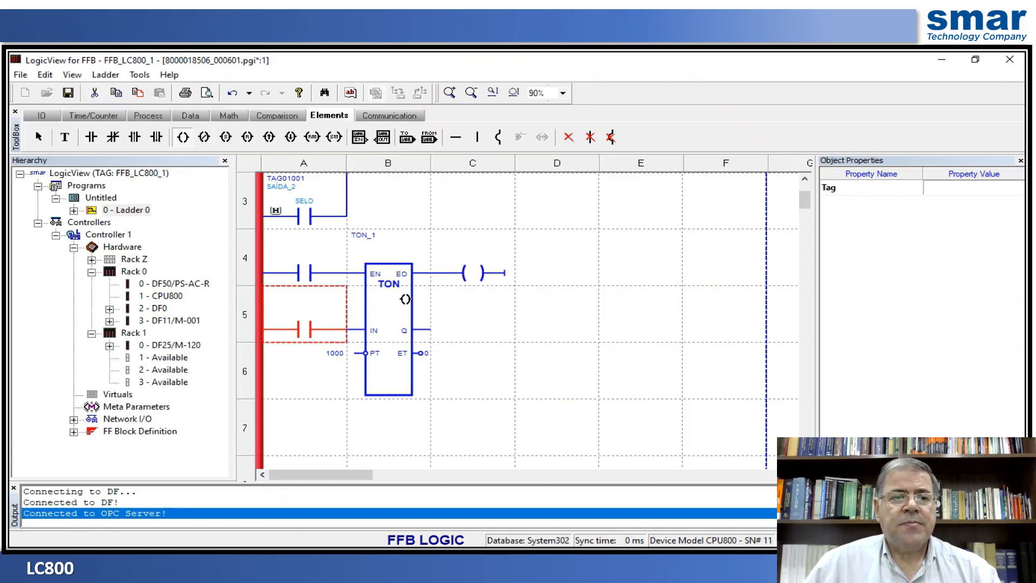
left_click(470, 334)
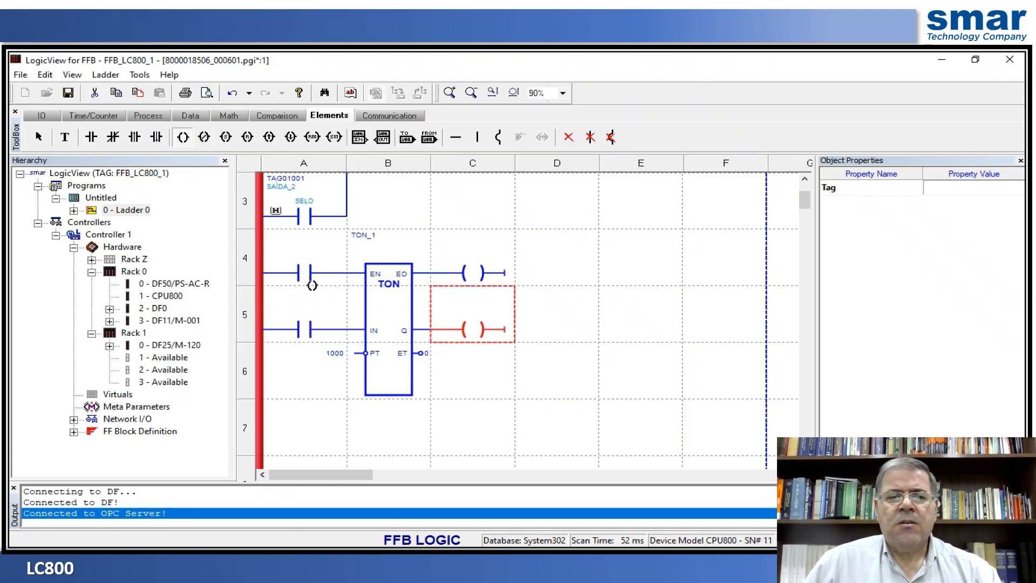
left_click(40, 138)
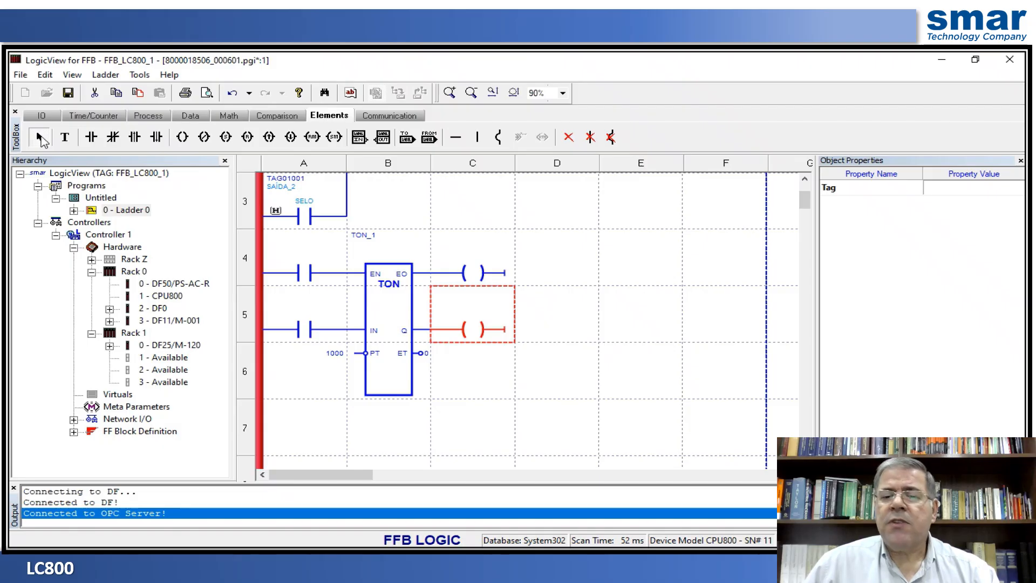
left_click(68, 93)
Assign virtual variable V0000 to the normally open contact on the TON block's EN input
double_click(308, 274)
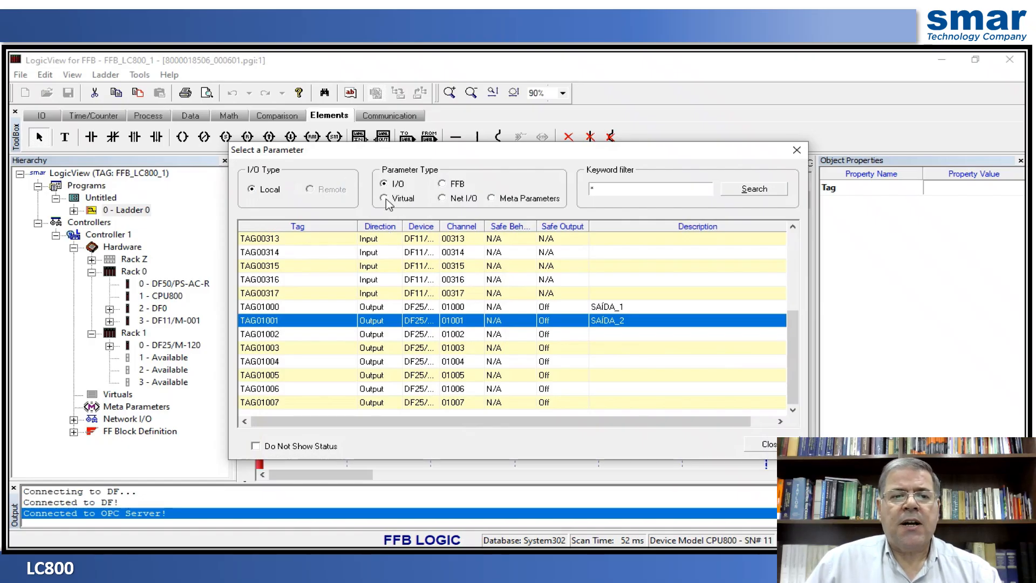
left_click(384, 198)
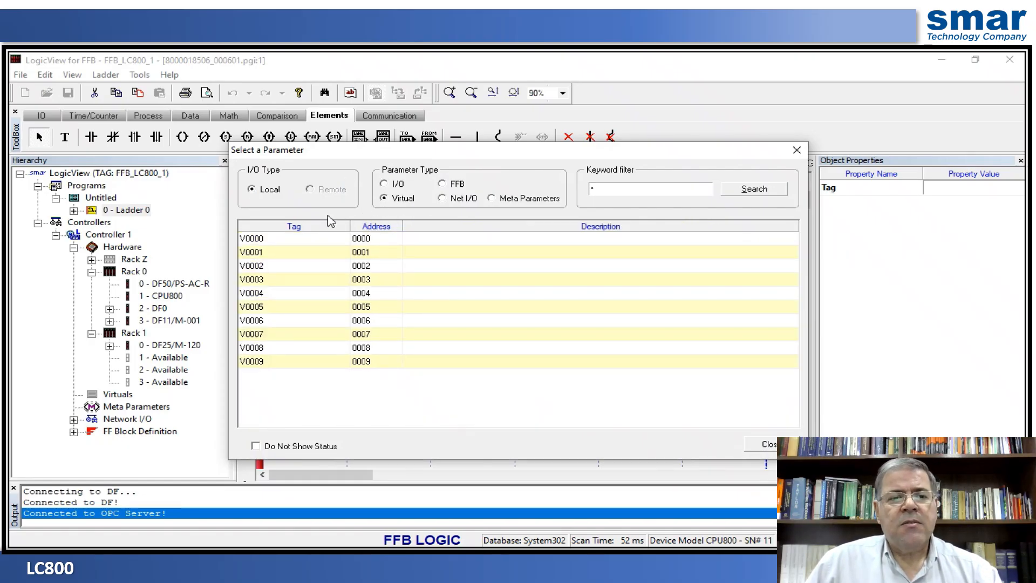
left_click(264, 241)
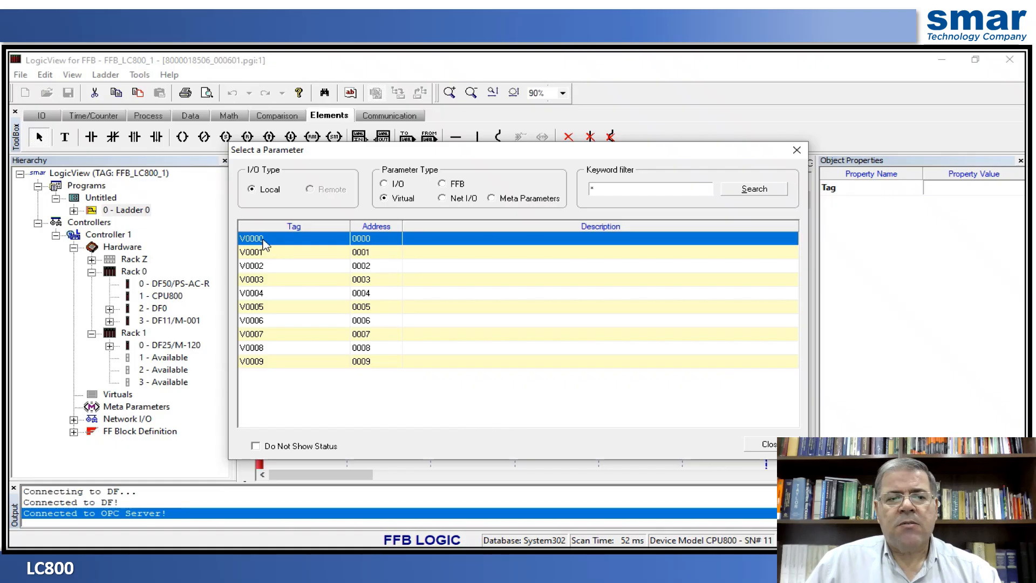
double_click(261, 241)
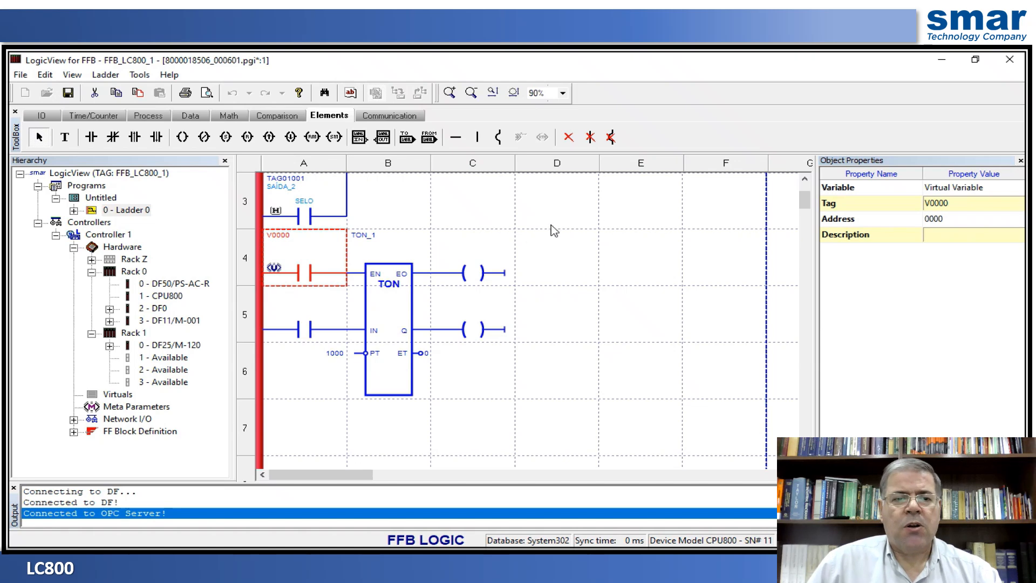
Assign I/O point TAG00303 to the contact on the TON block's IN input and describe it as ENTRADA_4
double_click(304, 335)
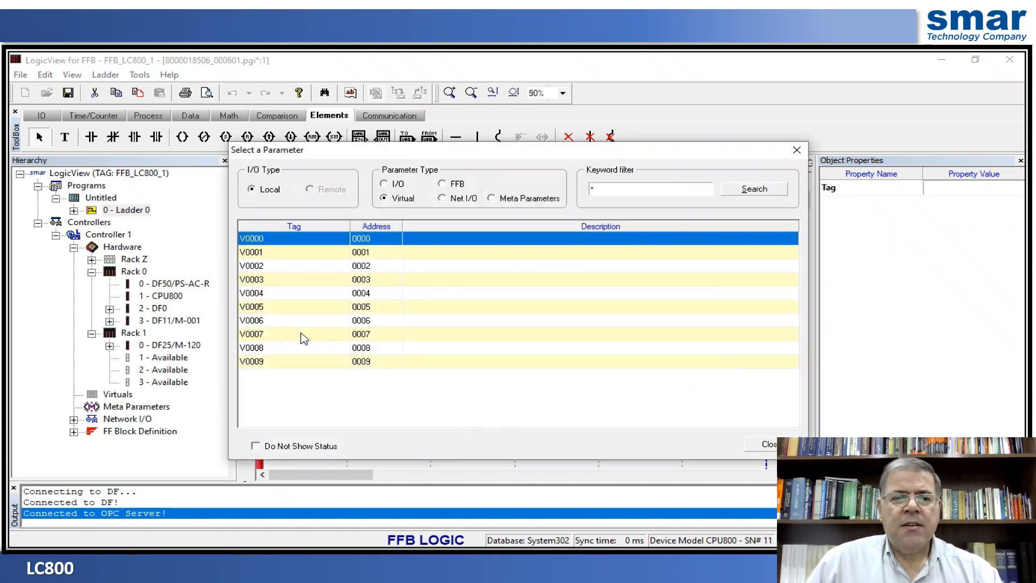
left_click(386, 185)
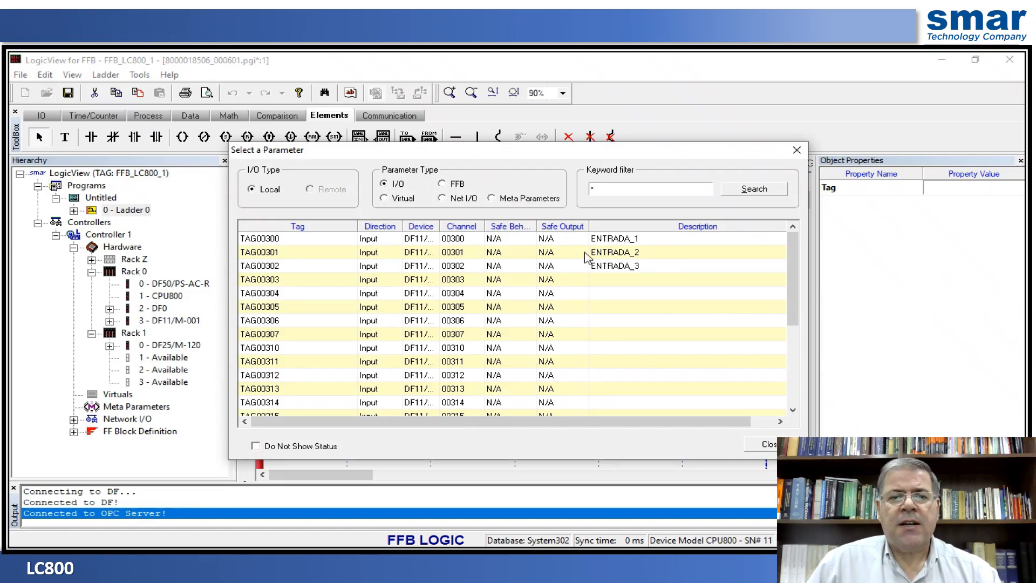
left_click(280, 280)
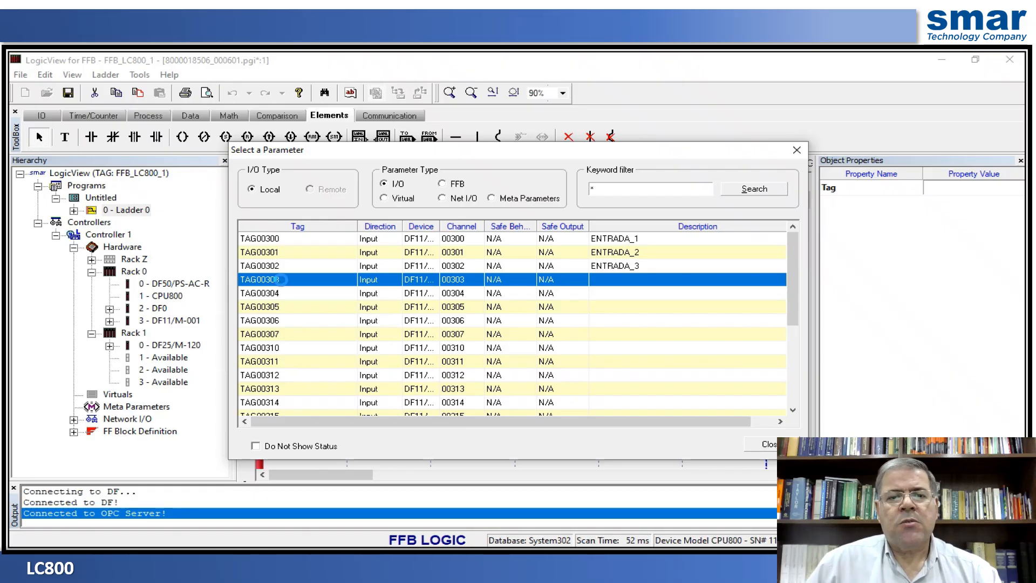
double_click(281, 281)
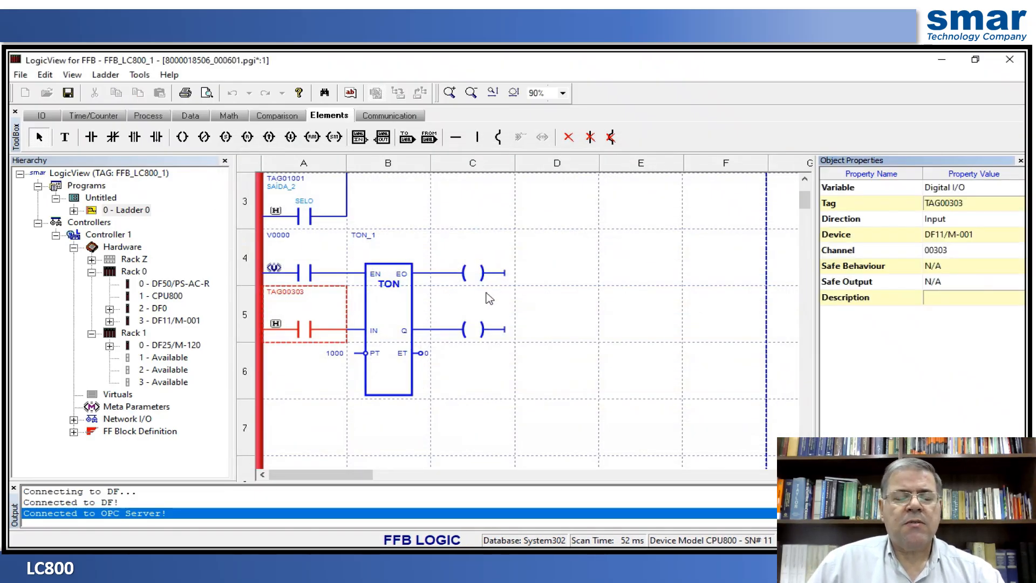
left_click(938, 300)
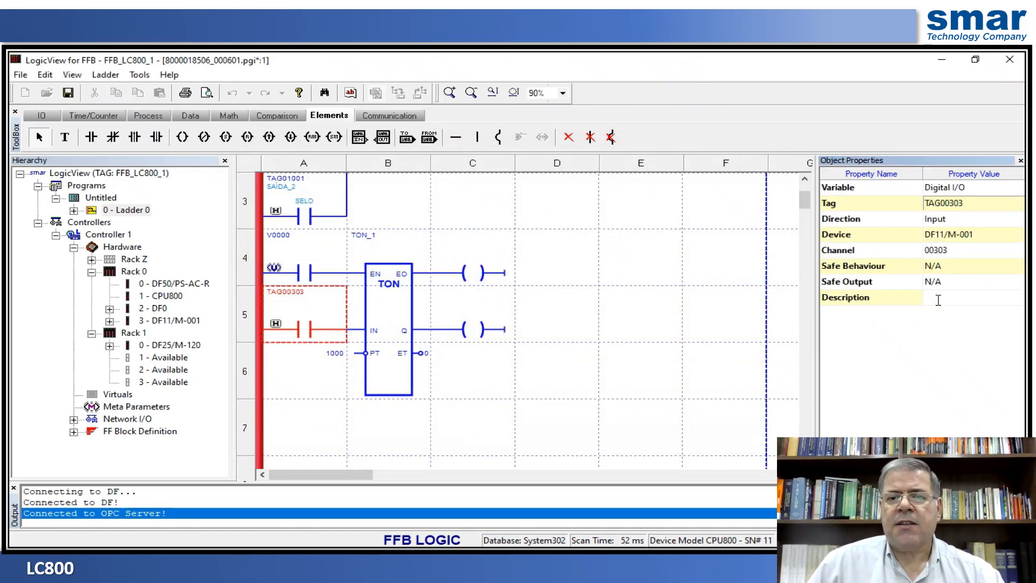
type("ENTRADA")
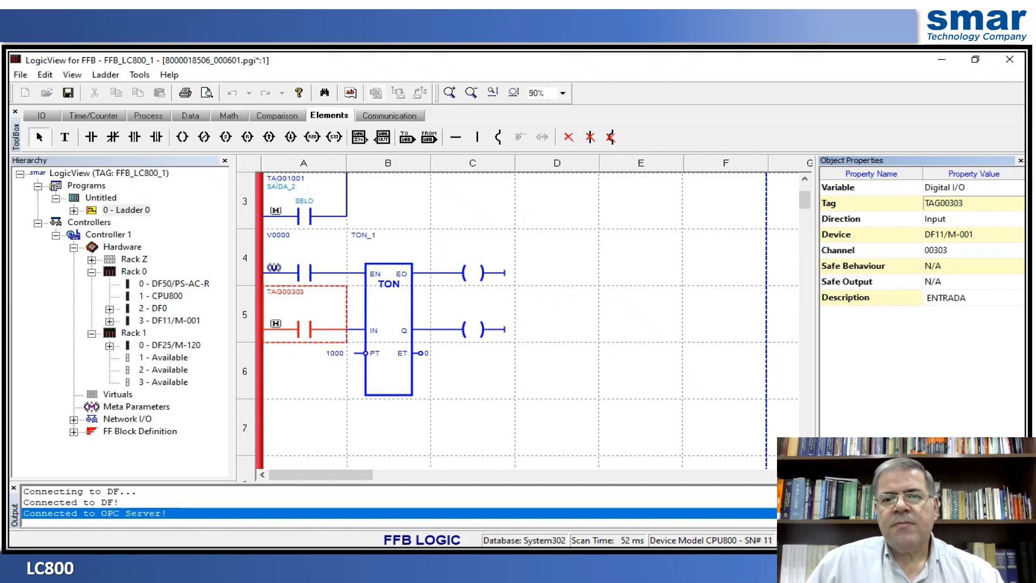
type("_4")
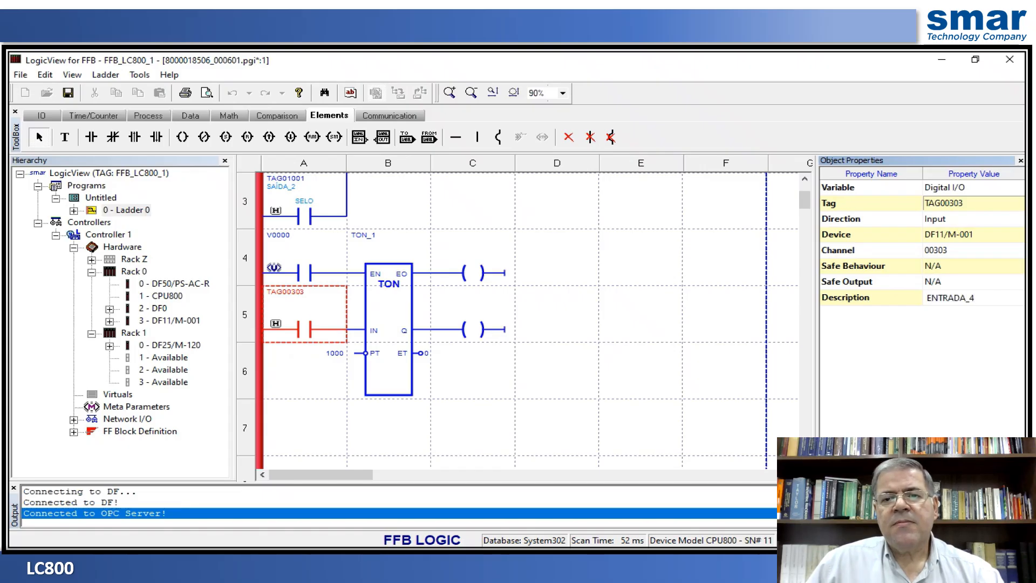
key("Return")
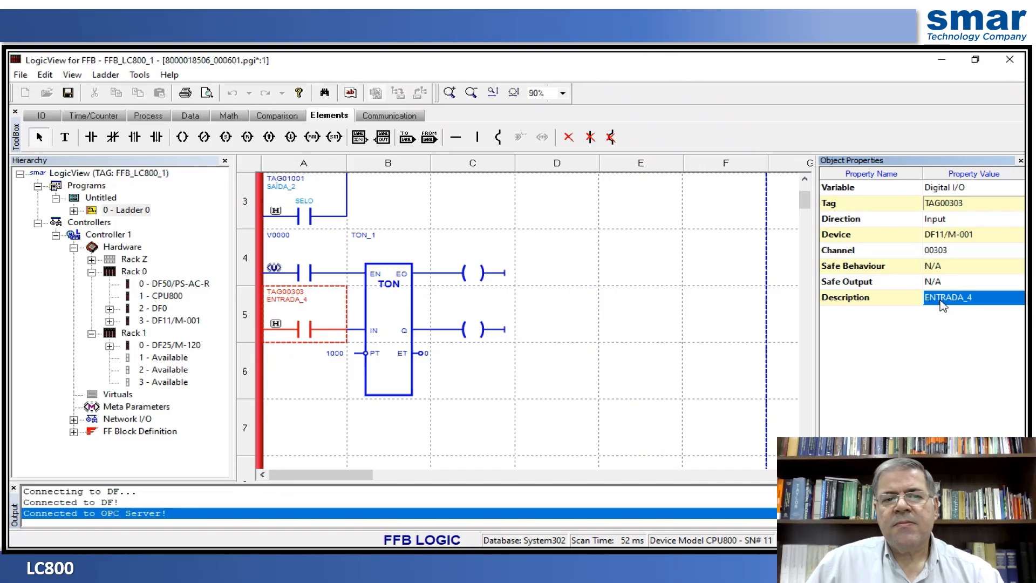
Assign virtual variable V0001 to the coil on the TON block's EO output
left_click(482, 274)
double_click(482, 273)
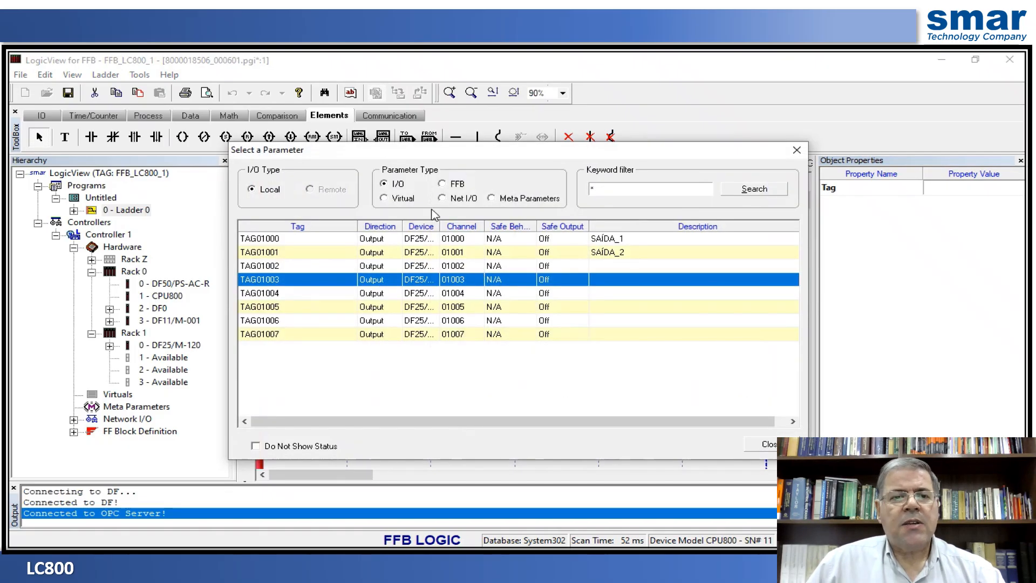
left_click(384, 199)
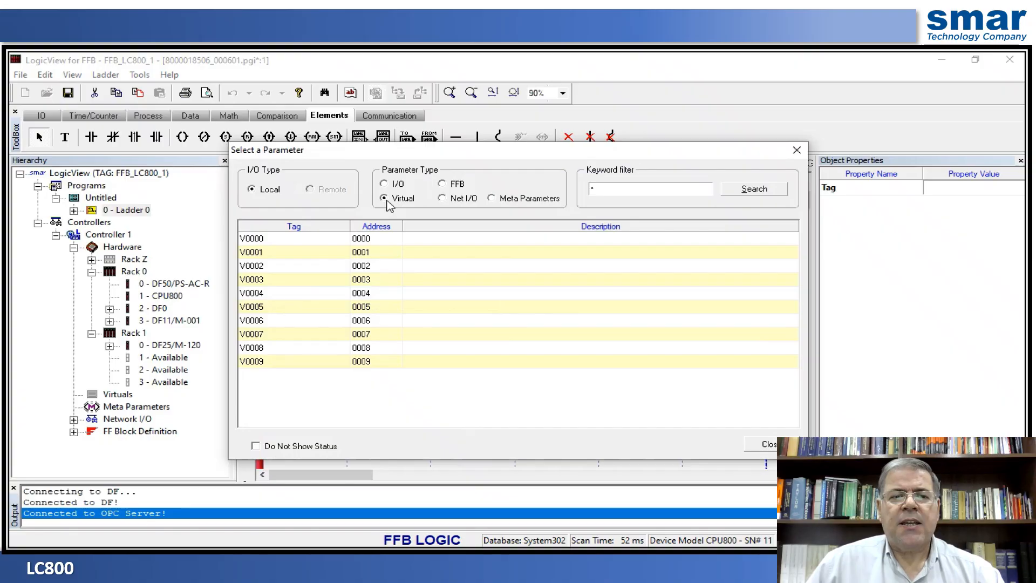
left_click(259, 254)
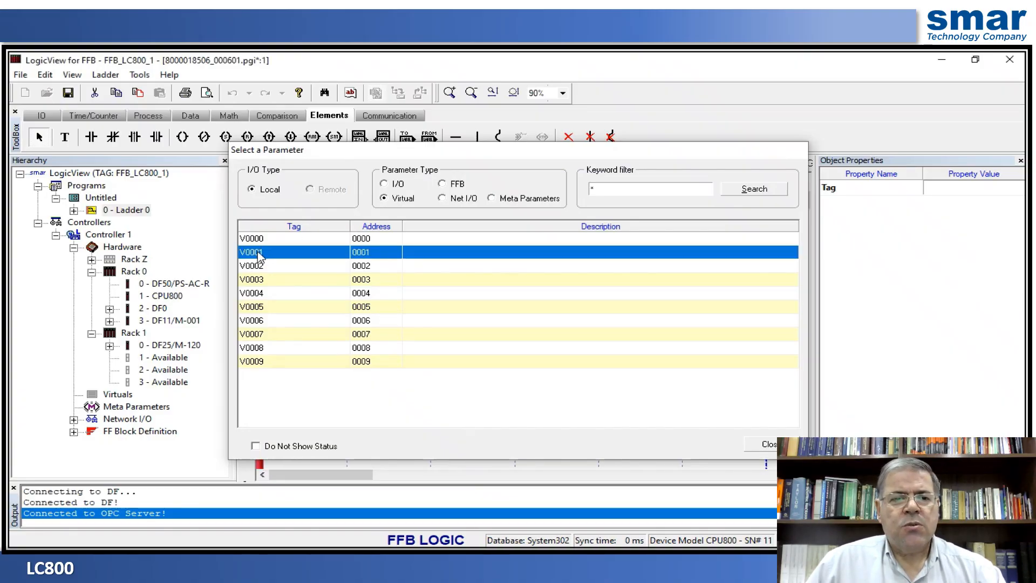
double_click(259, 255)
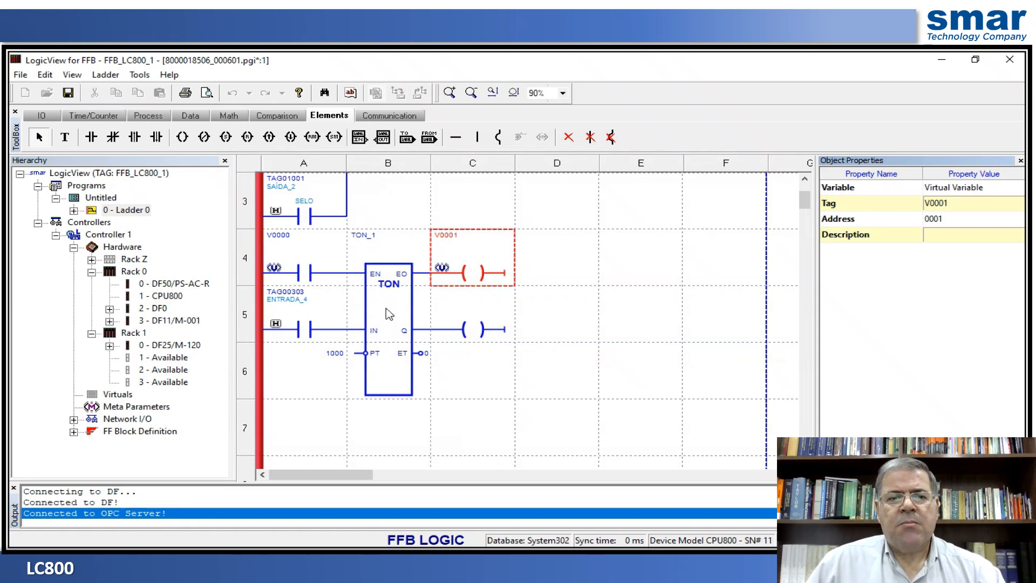
Assign I/O point TAG01002 to the coil on the TON block's Q output and describe it as SAÍDA_3
double_click(474, 332)
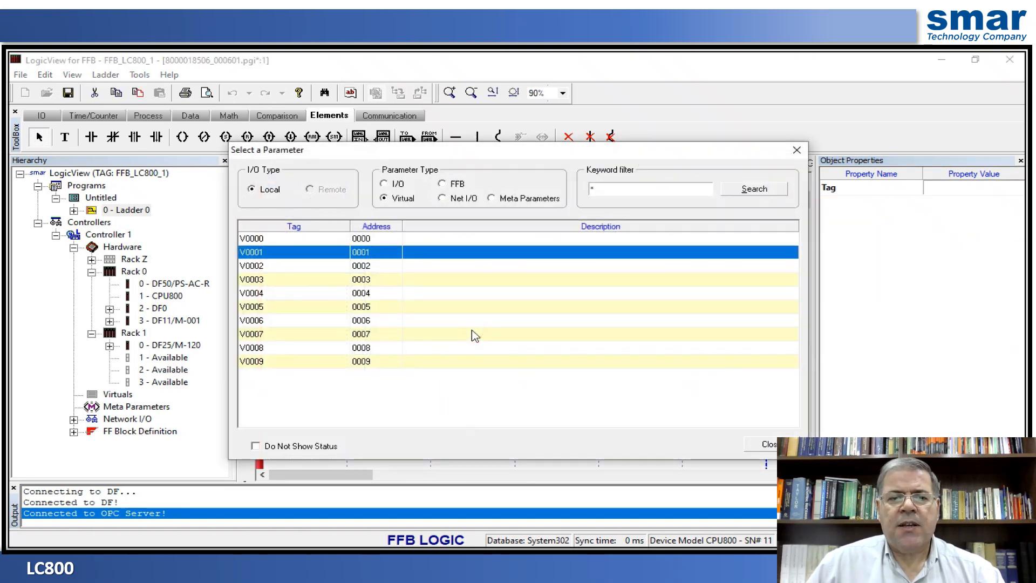
left_click(396, 185)
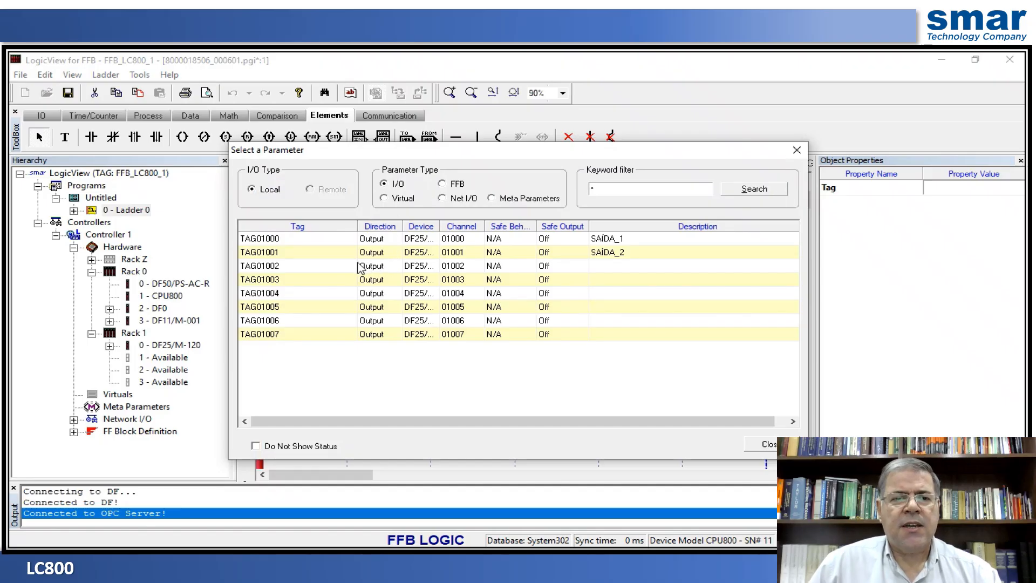
double_click(266, 267)
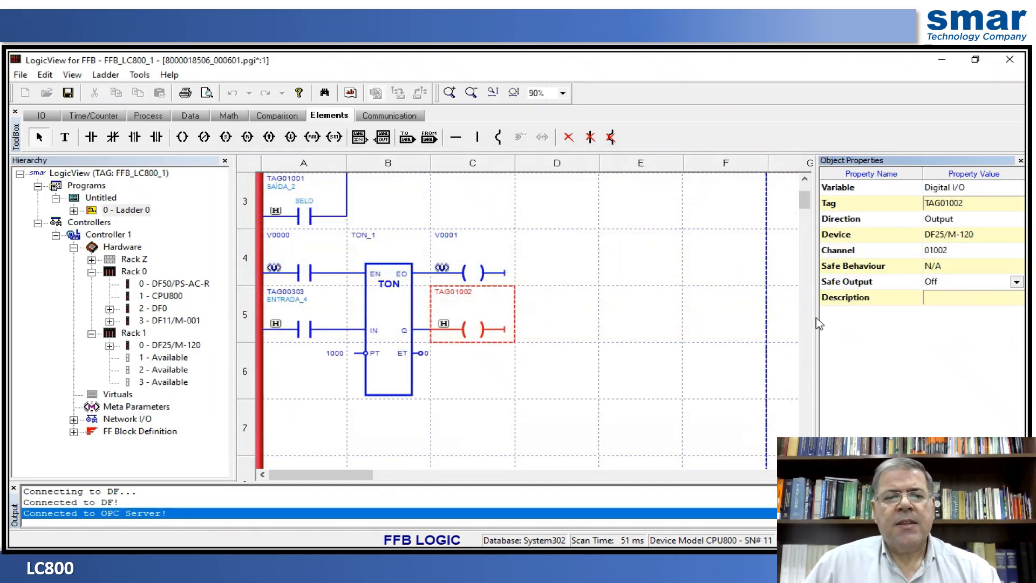
left_click(958, 298)
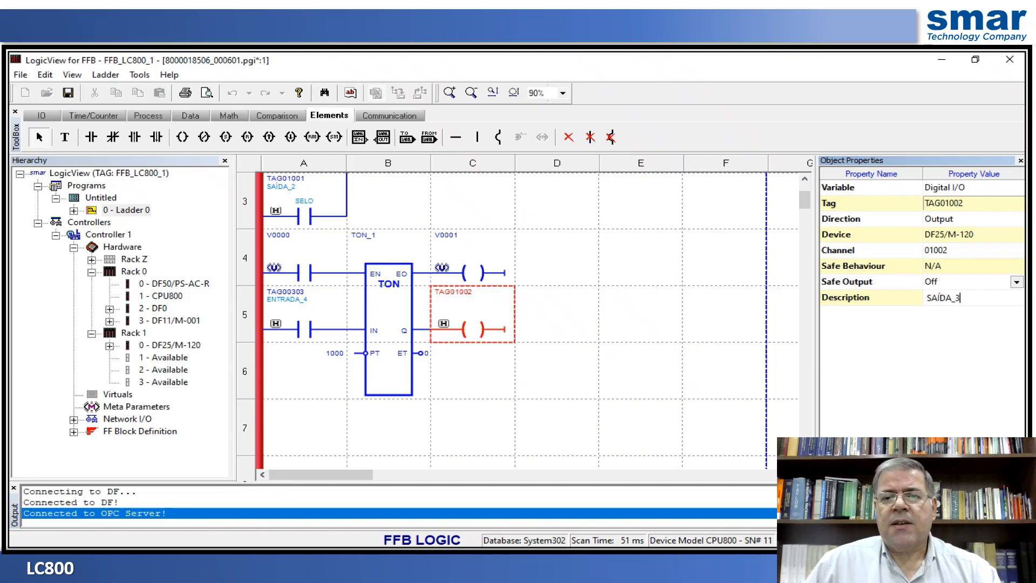
key("Return")
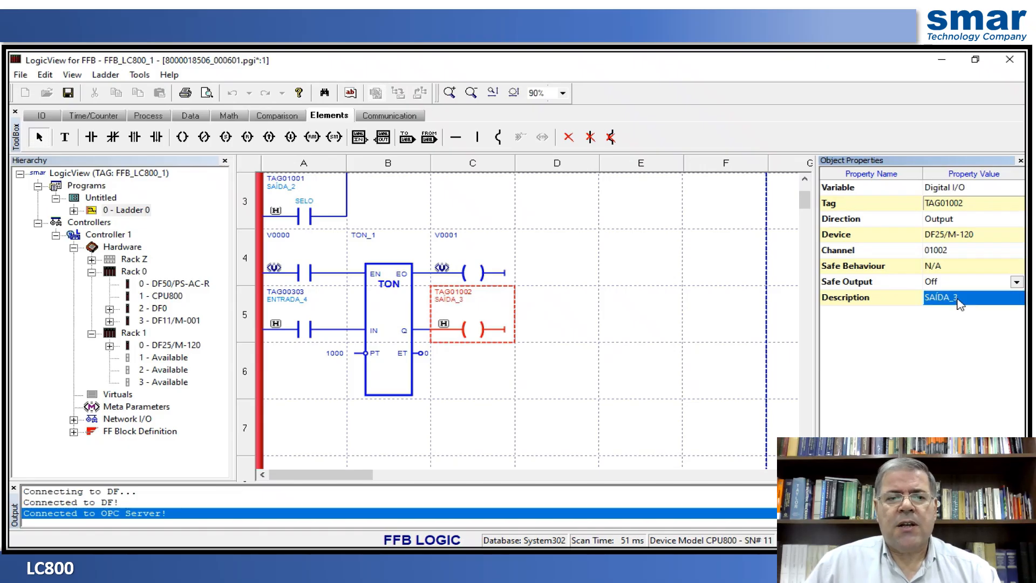
Set the TON block's PT value to 5000 and save the ladder program
left_click(390, 294)
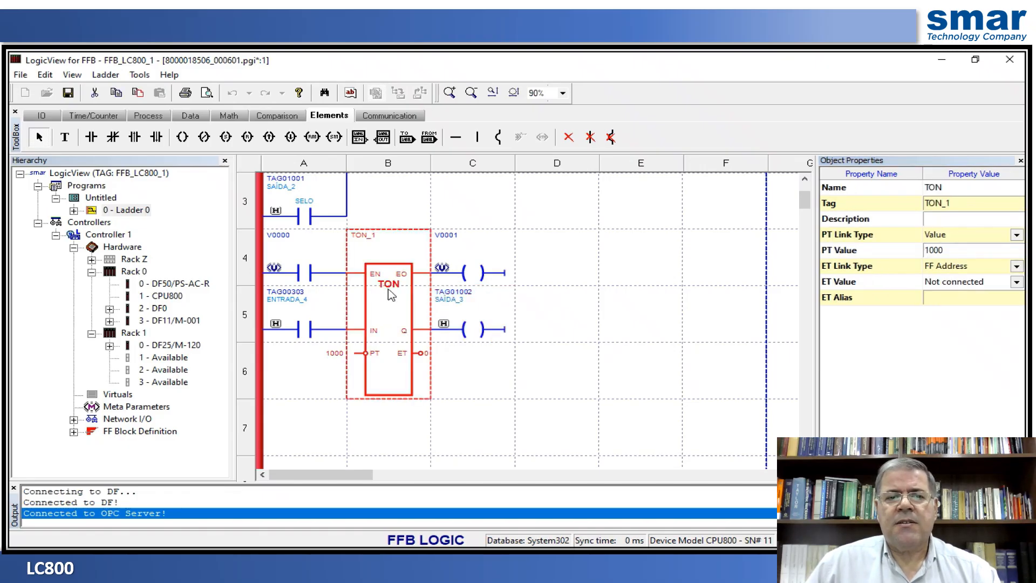
left_click(955, 252)
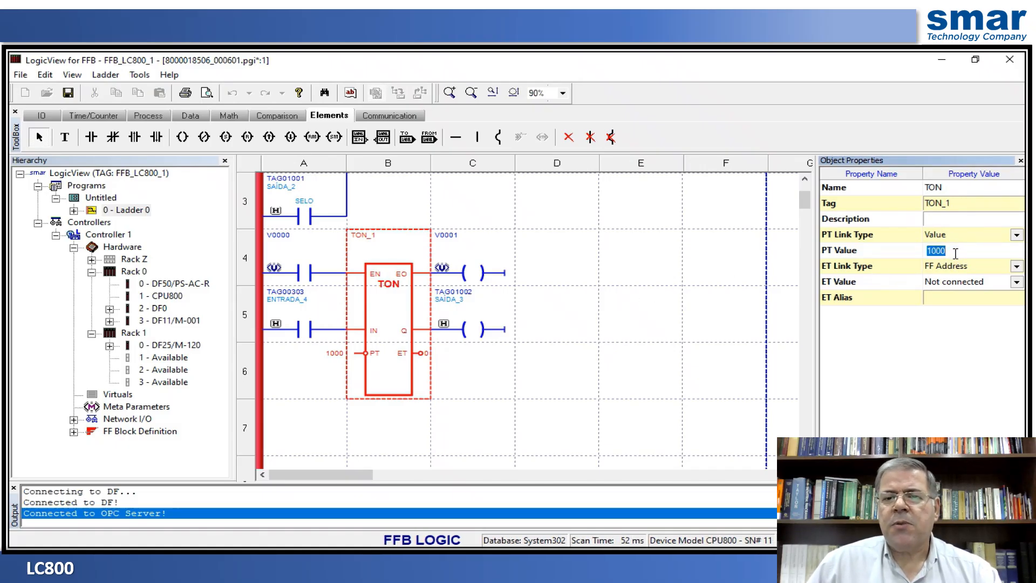
type("5000")
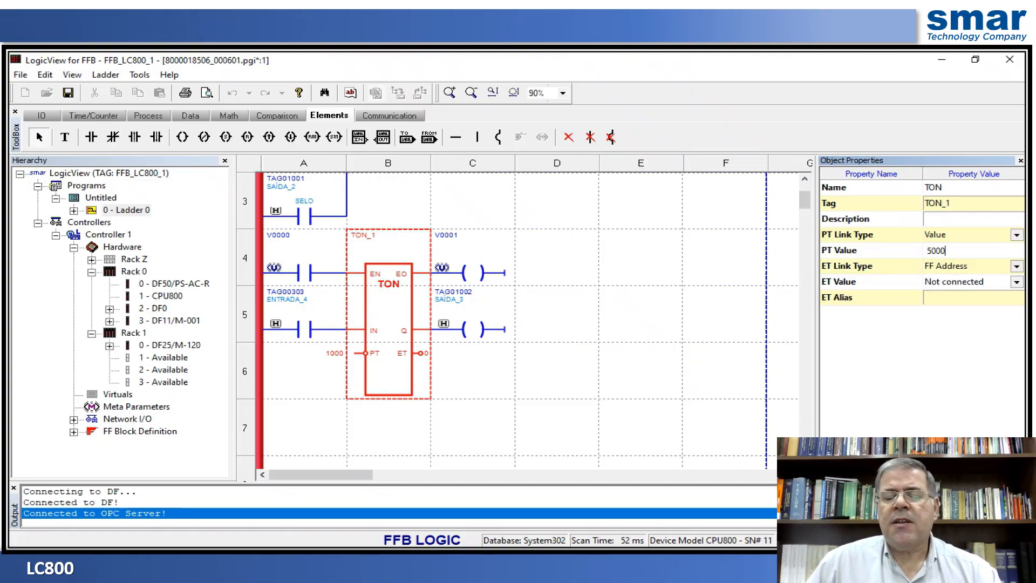
key("Return")
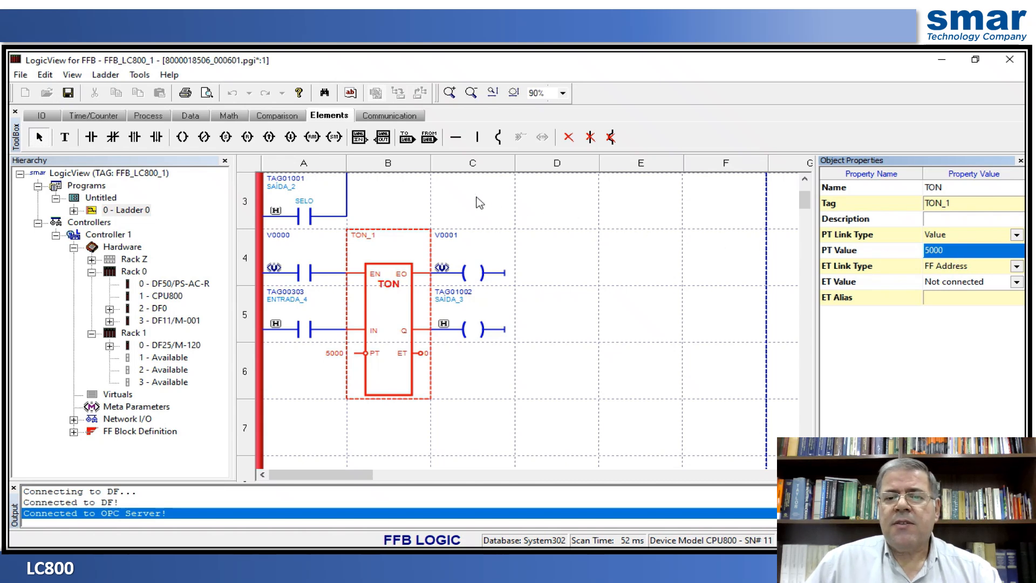
left_click(69, 93)
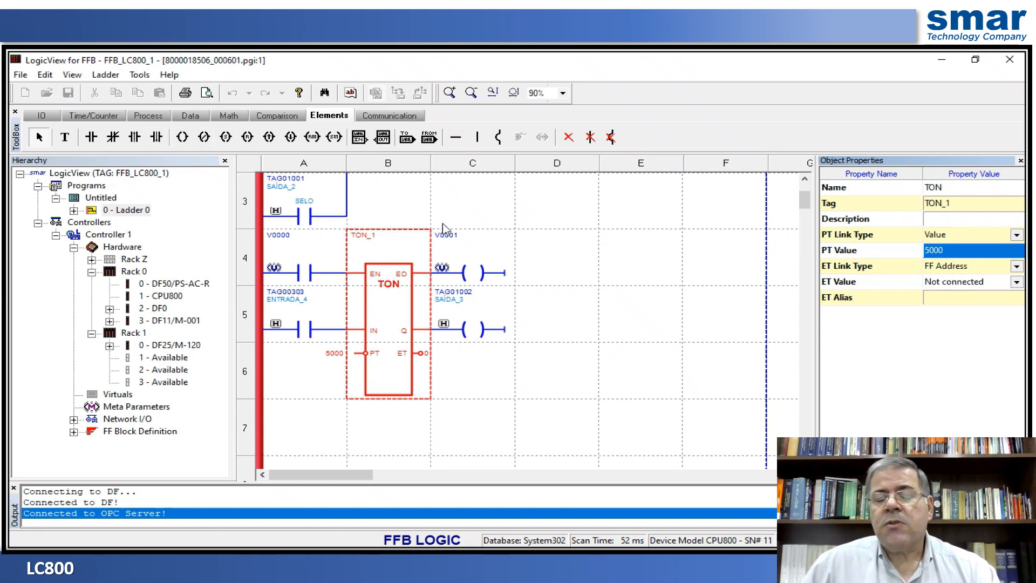
Zoom the ladder out to 70% to view rows 1 to 6 together, and deselect the TON block
left_click_drag(809, 202, 808, 188)
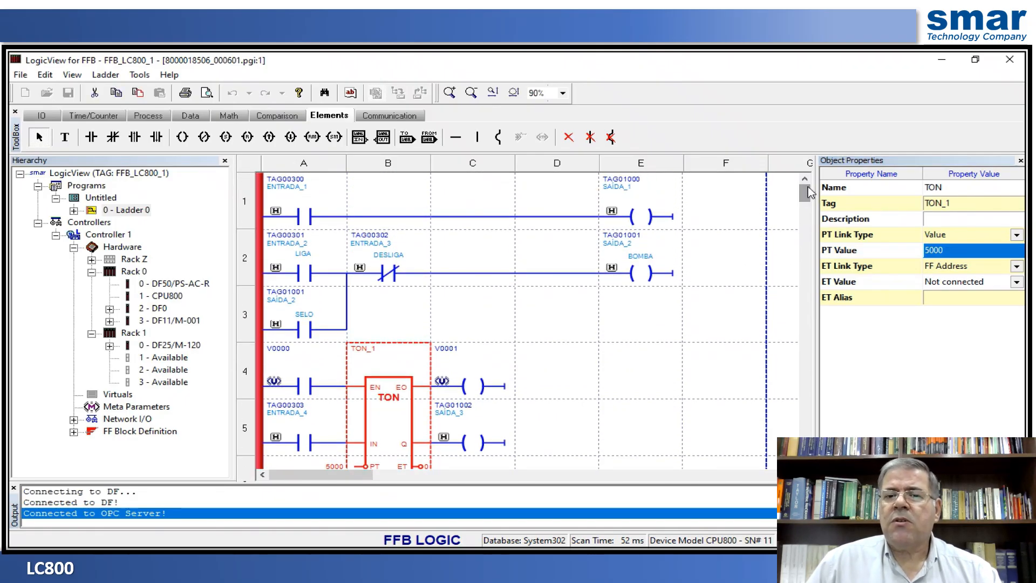
left_click(472, 95)
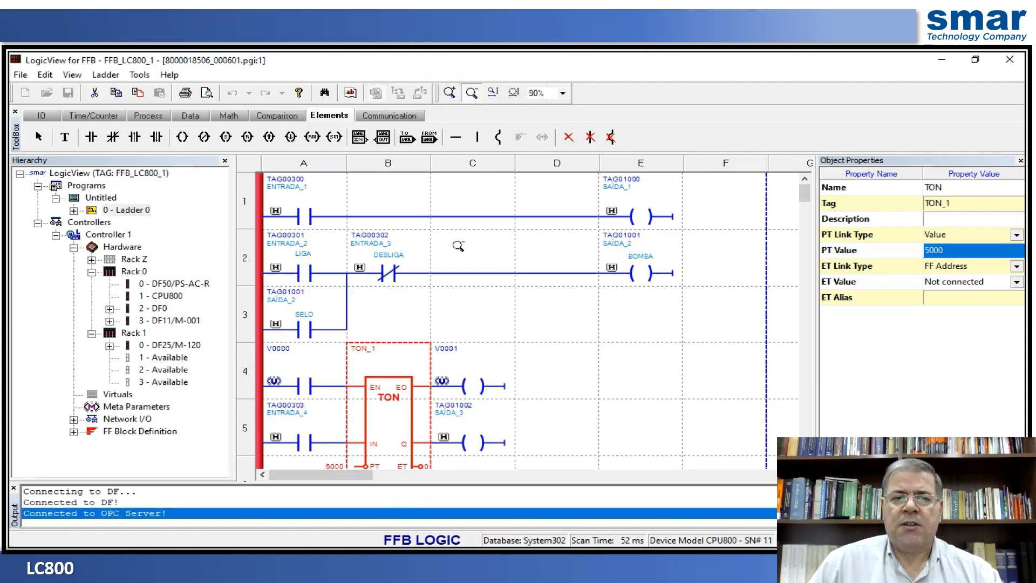
left_click(457, 325)
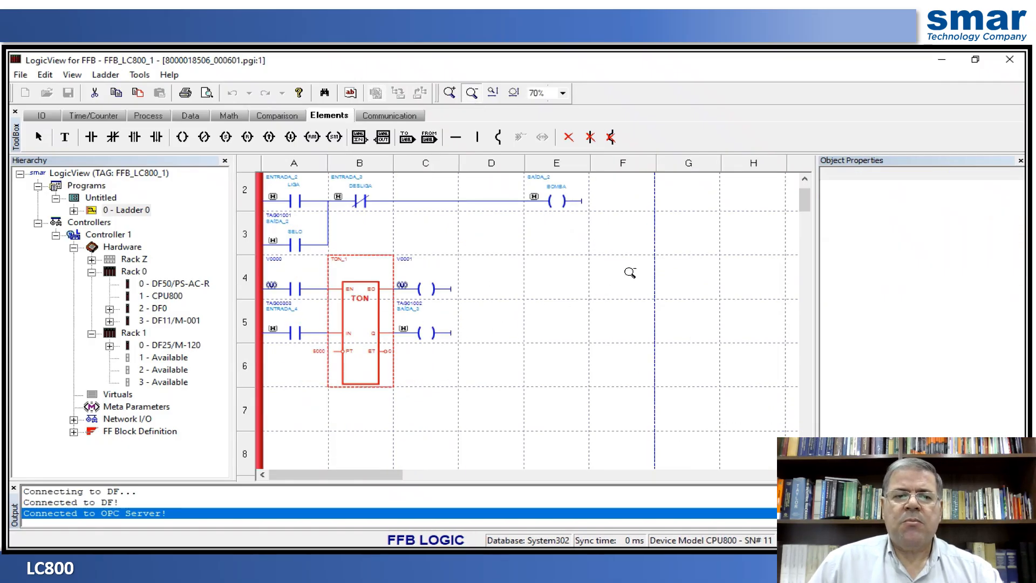
left_click_drag(802, 202, 803, 196)
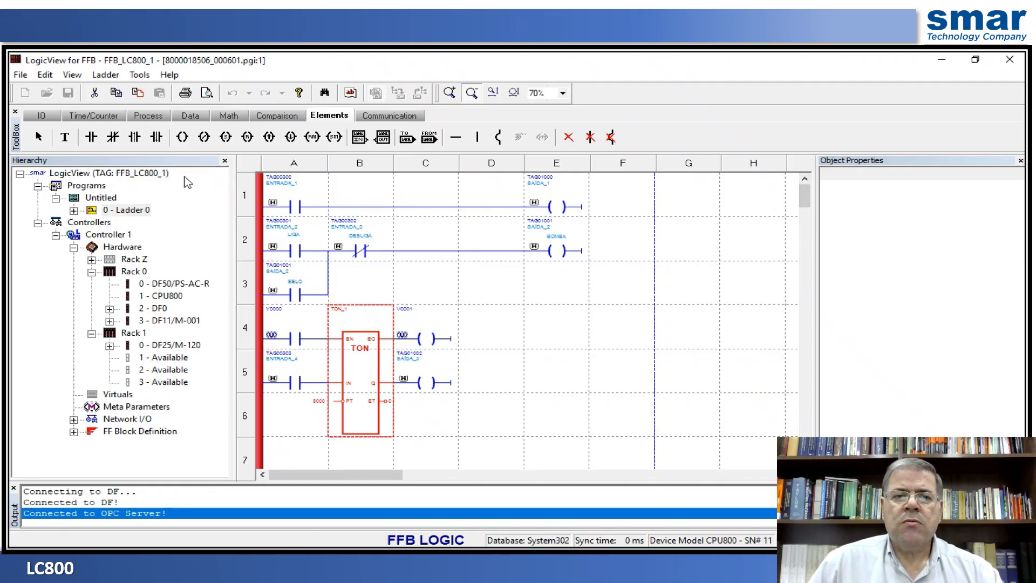
left_click(38, 137)
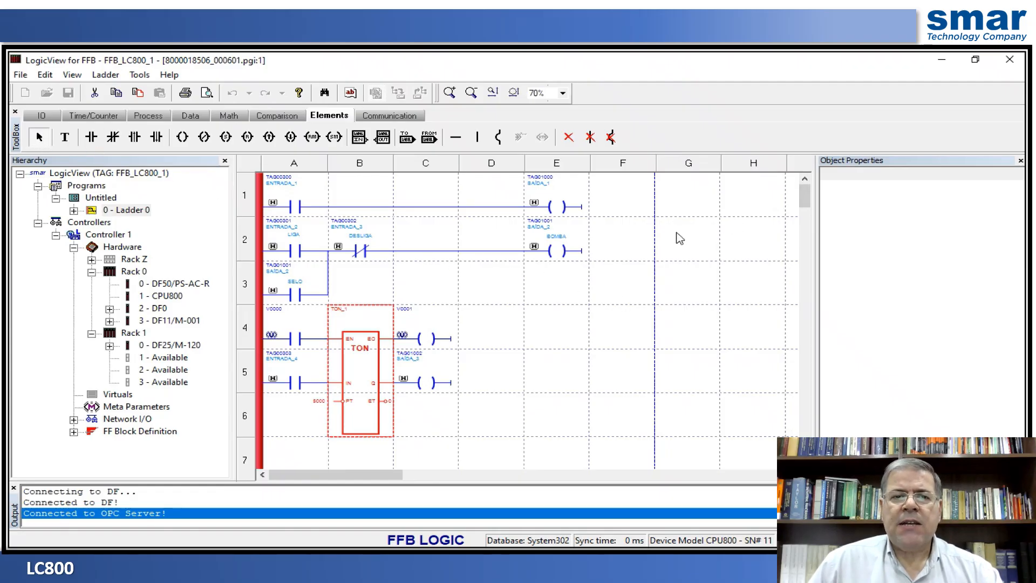
left_click(634, 206)
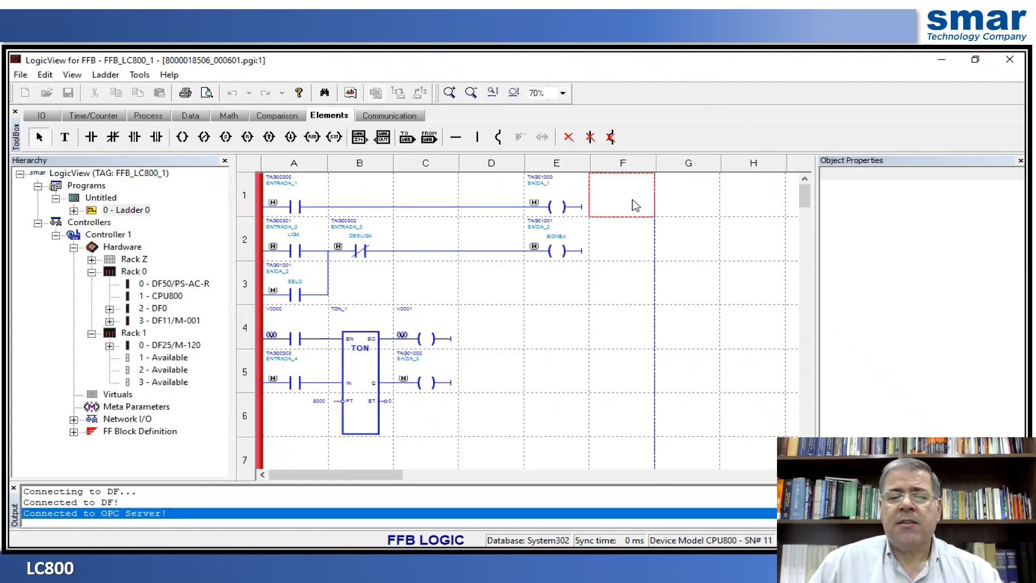
Examine the TON timer rows and the upper rungs of the ladder close up, ending at 90% zoom
left_click(449, 93)
left_click(361, 351)
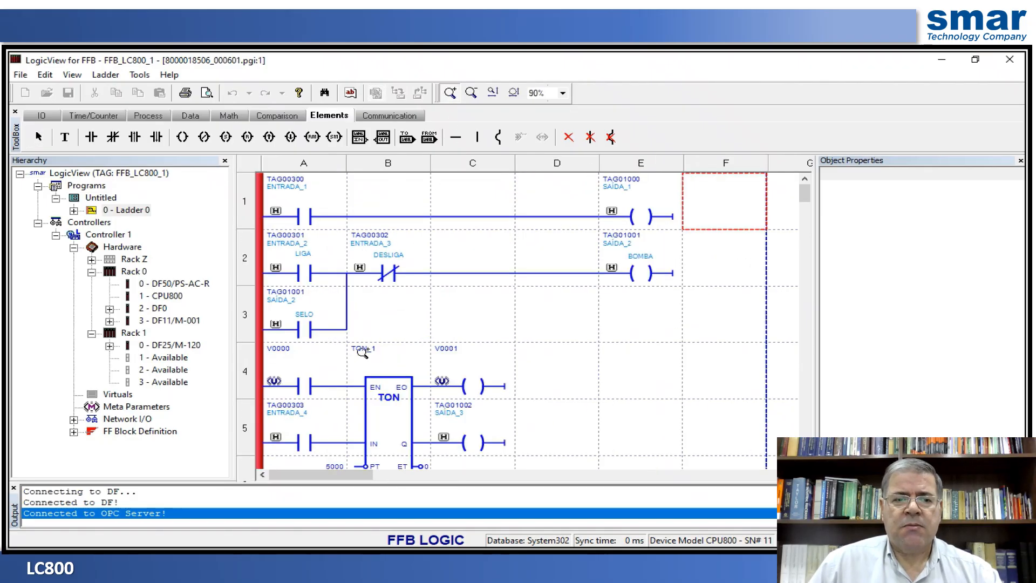
left_click(367, 354)
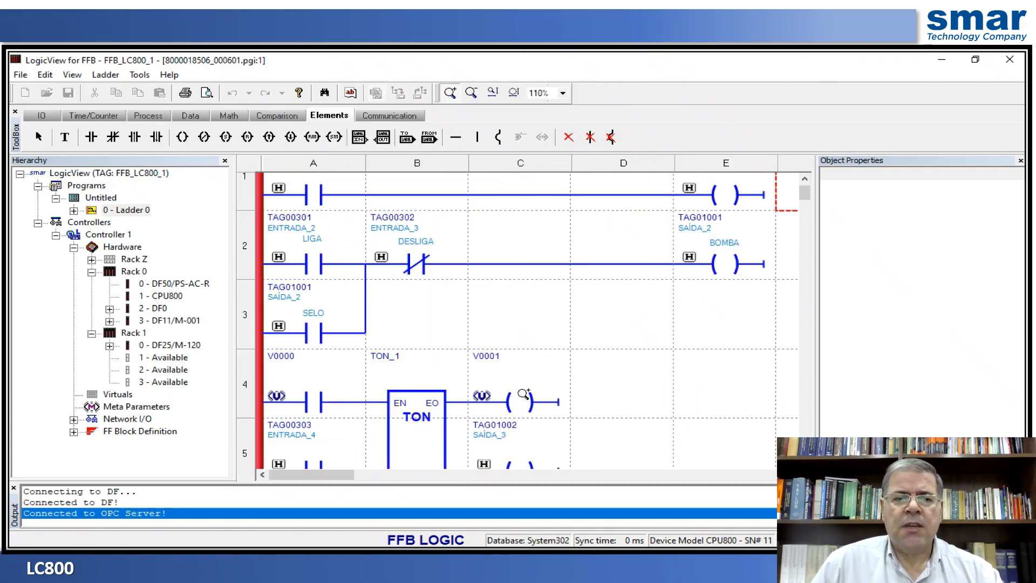
scroll(517, 321, "down", 3)
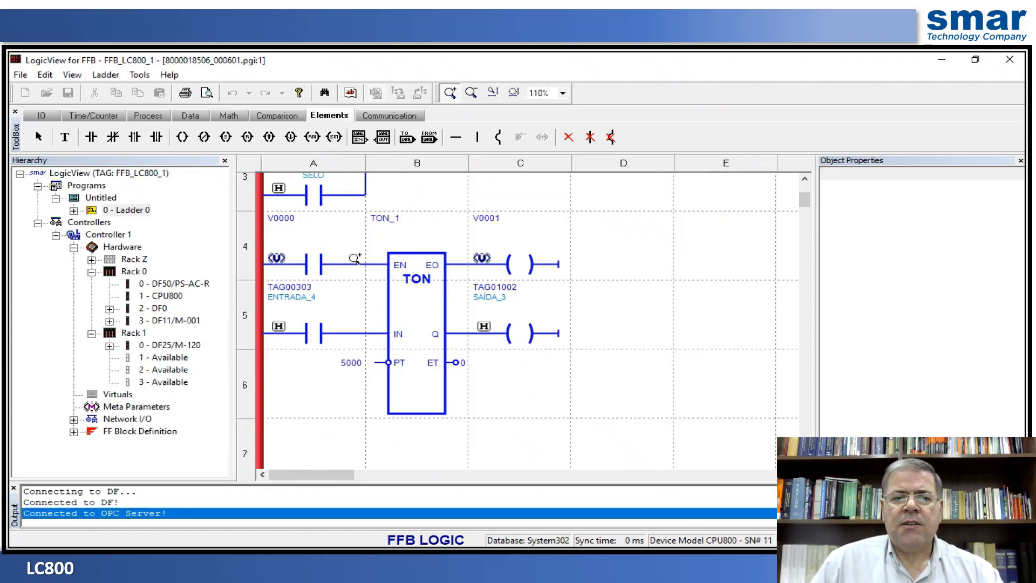
left_click(41, 138)
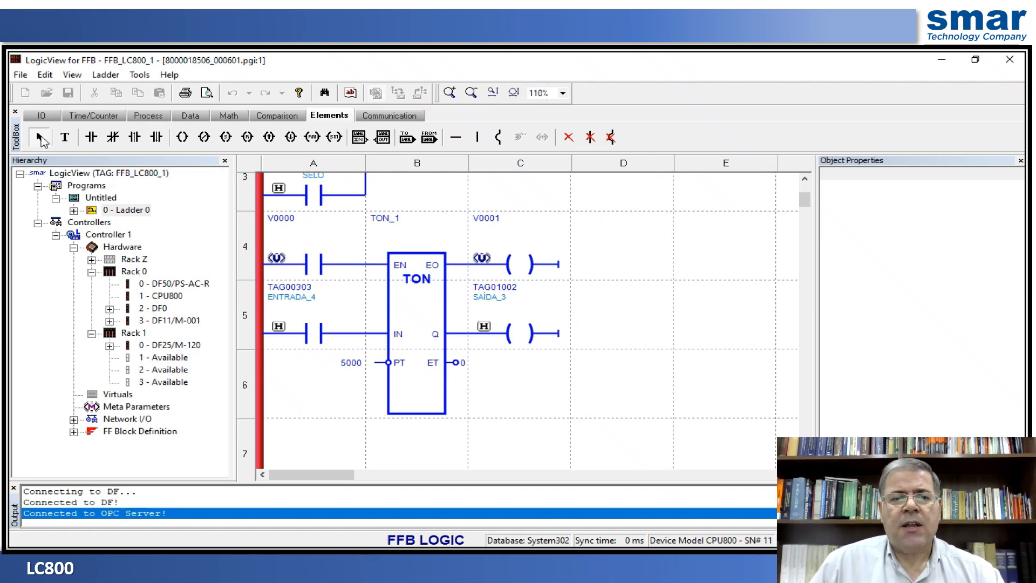
scroll(504, 233, "up", 3)
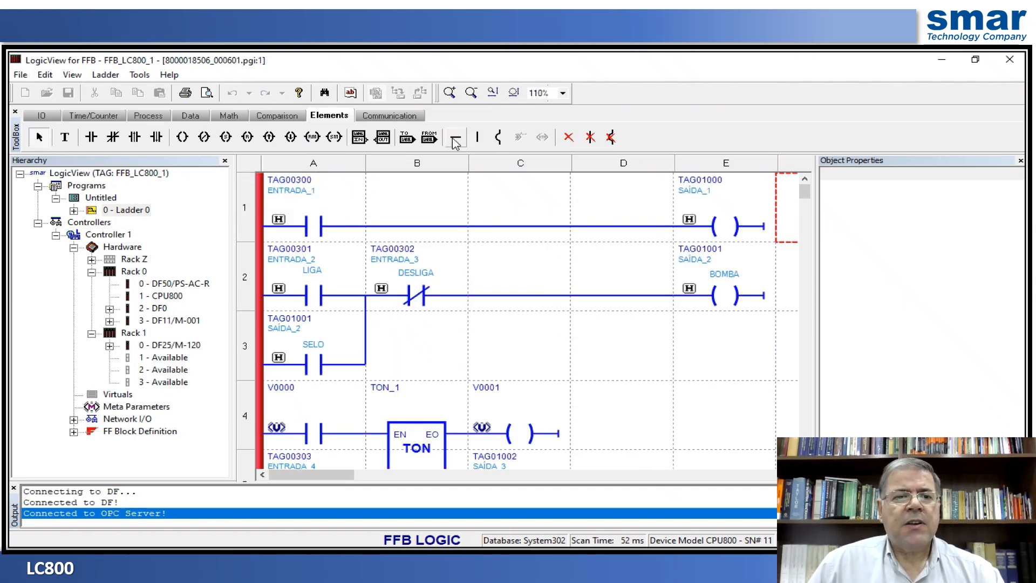
left_click(472, 96)
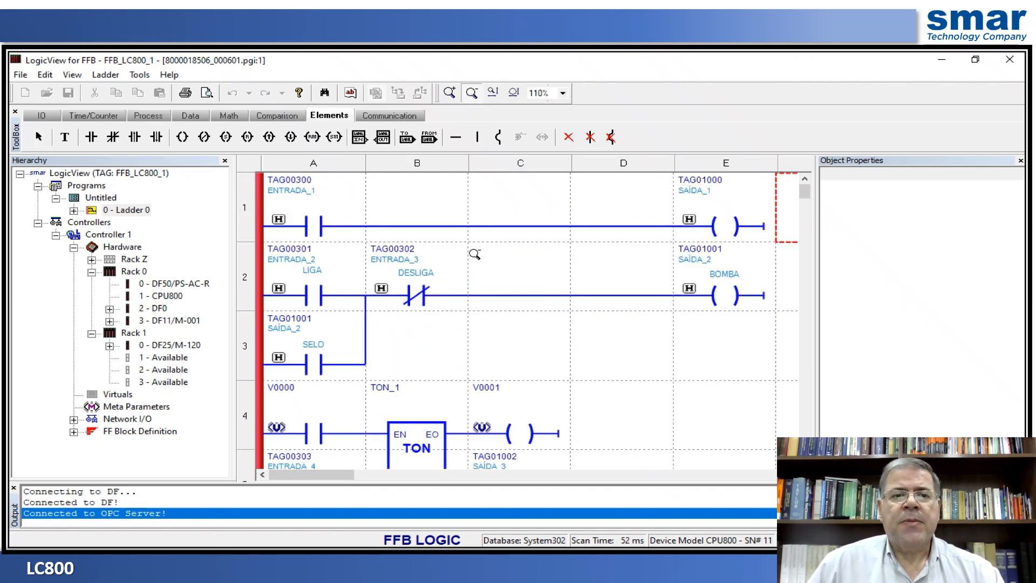
left_click(467, 292)
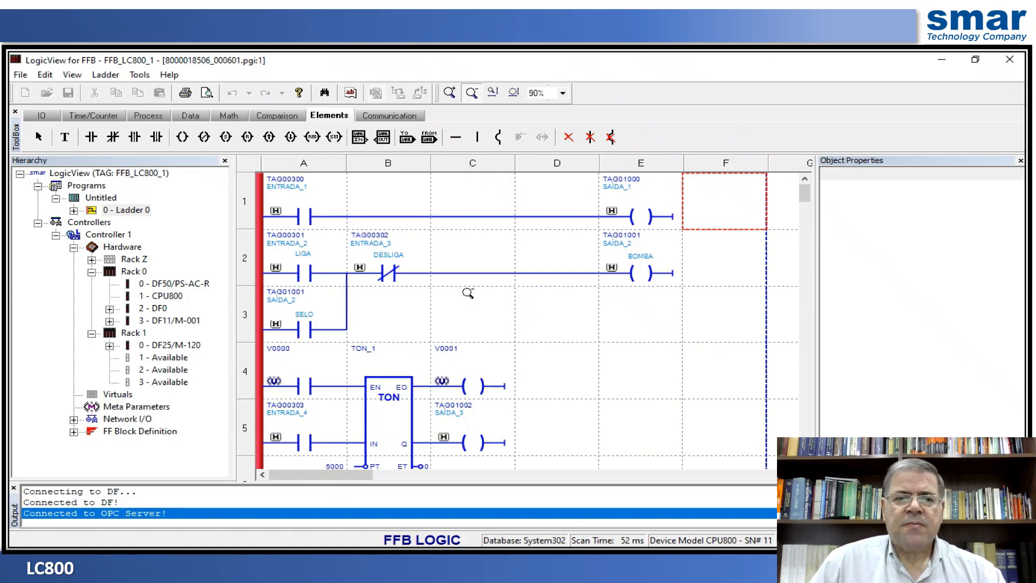
Download the ladder logic with the TON timer to the controller, keeping the CPU in running mode
left_click(386, 118)
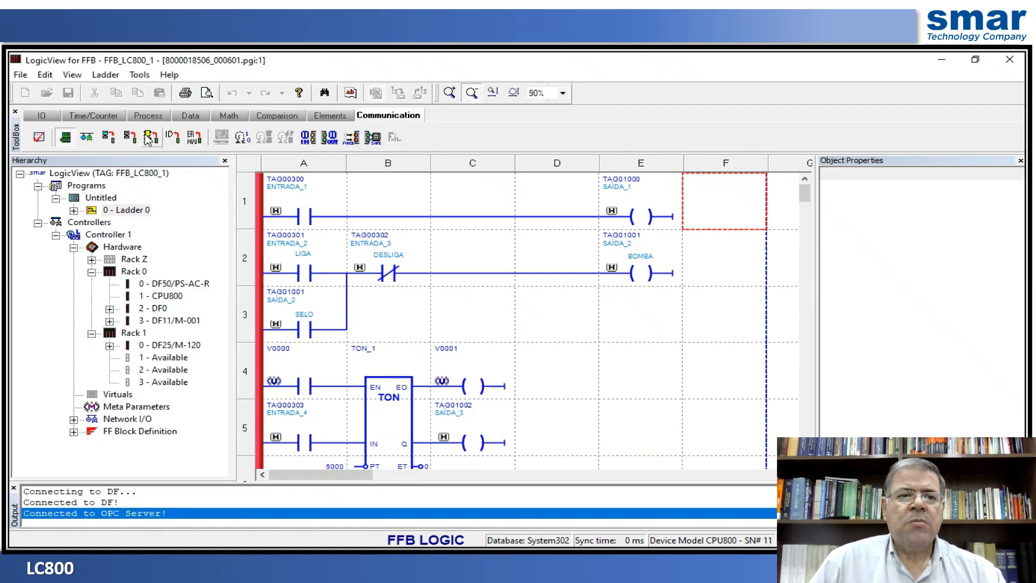
left_click(115, 136)
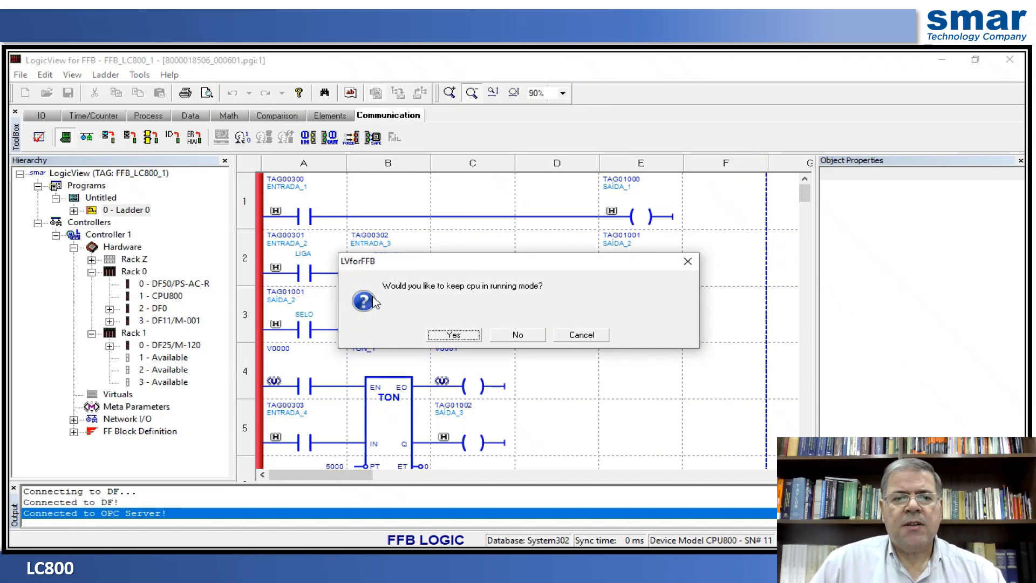
left_click(460, 335)
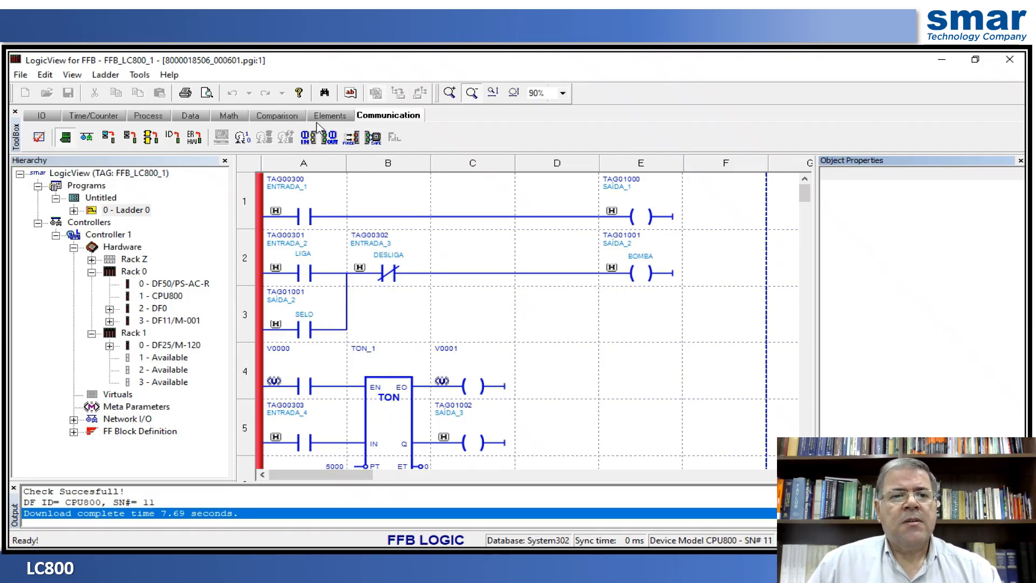
Monitor the ladder online and upload the TON block's parameter values from the controller
left_click(240, 137)
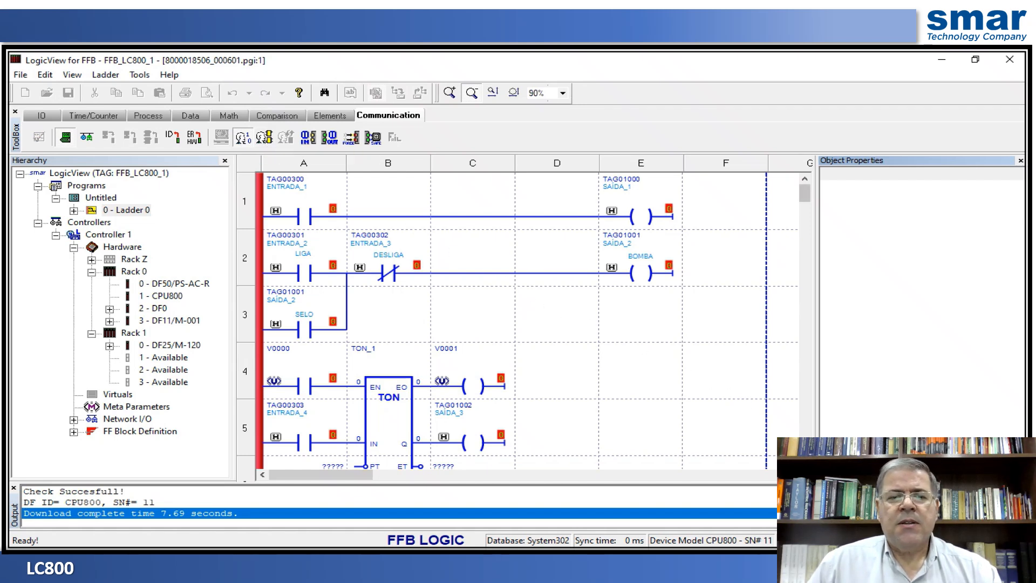
scroll(570, 348, "down", 2)
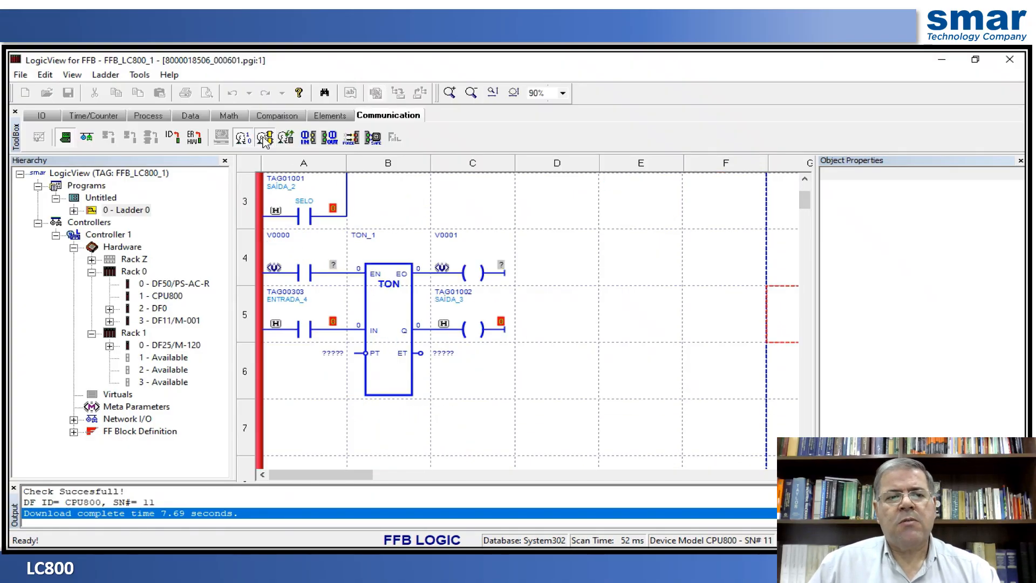
left_click(399, 305)
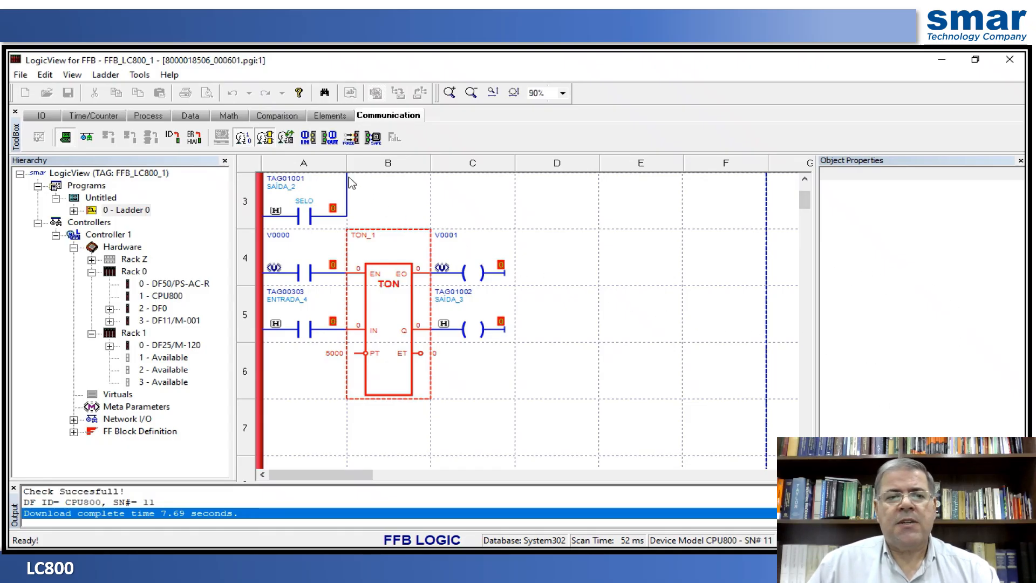
left_click(285, 141)
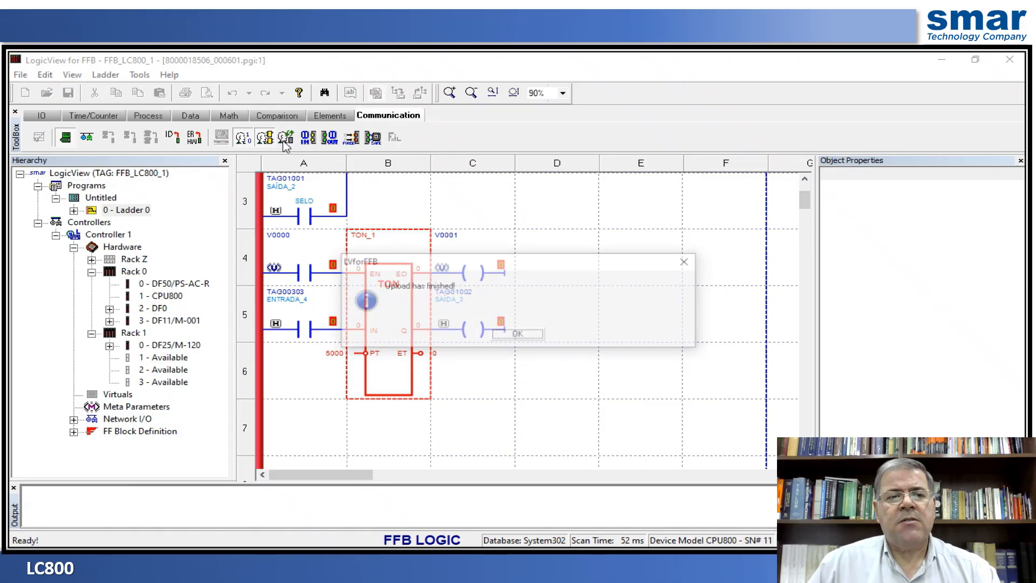
left_click(521, 337)
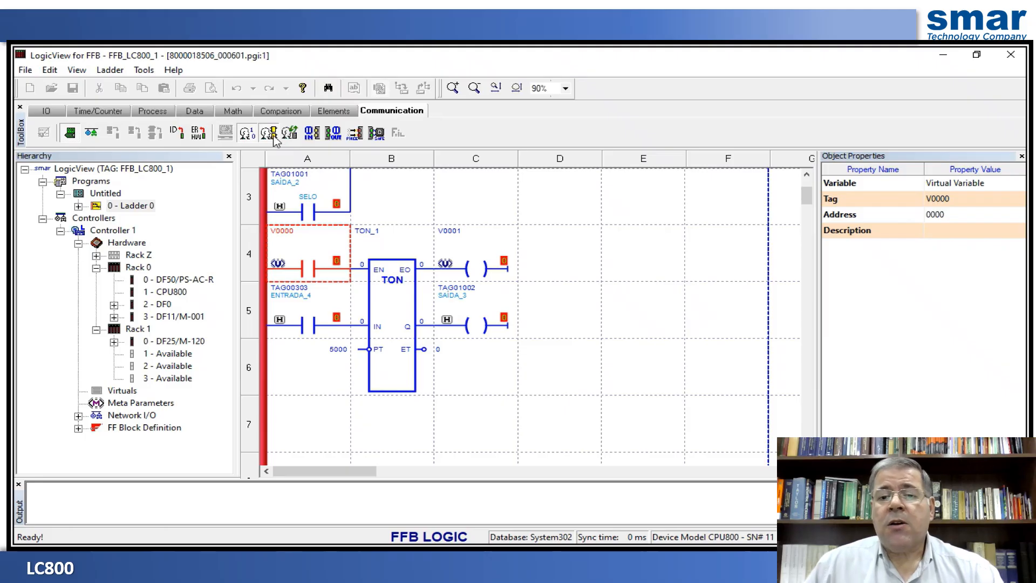
Leave online mode and replace the V0000 contact on the TON block's EN input with a horizontal line
left_click(253, 136)
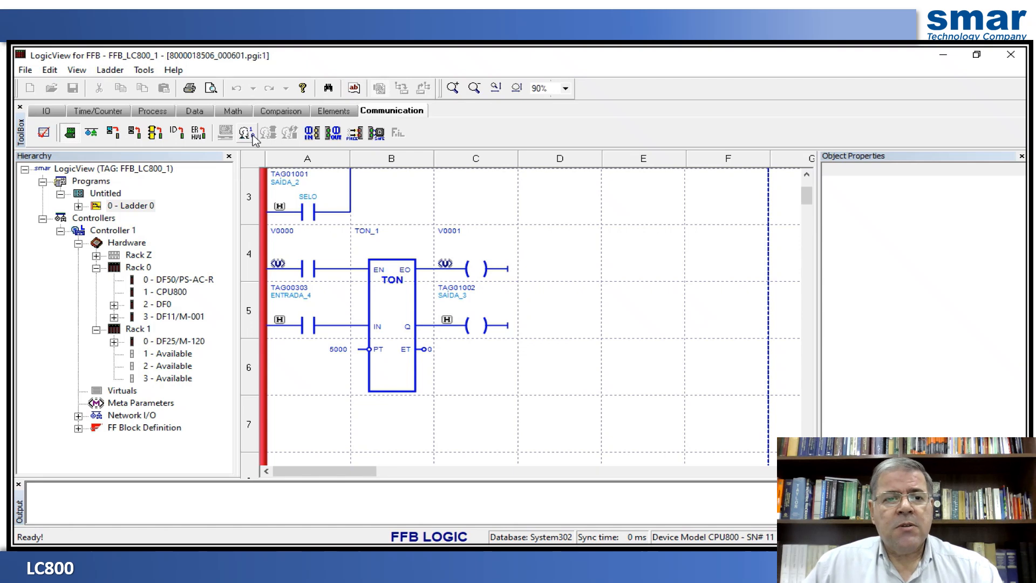
left_click(341, 113)
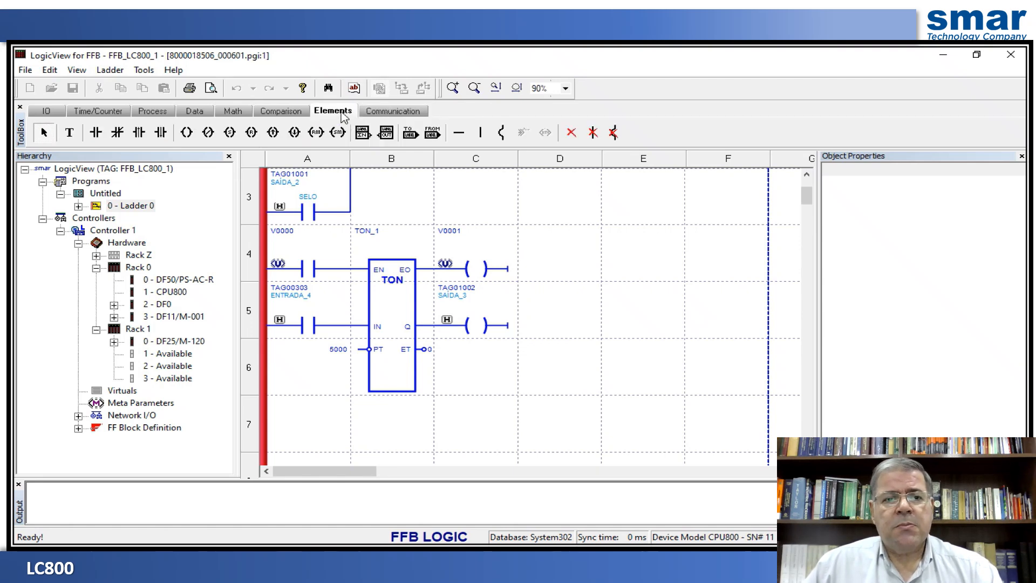
left_click(460, 136)
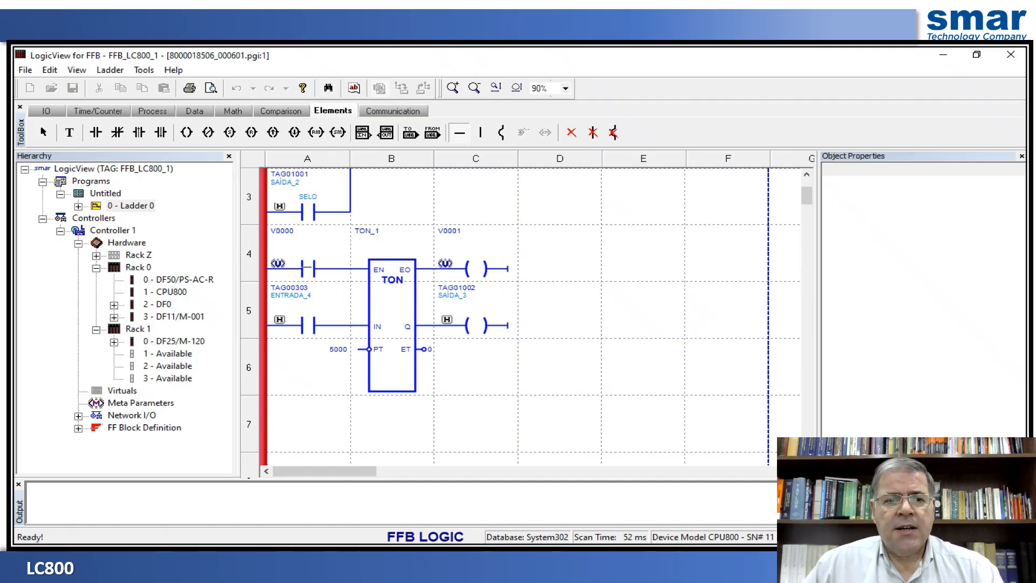
left_click(306, 265)
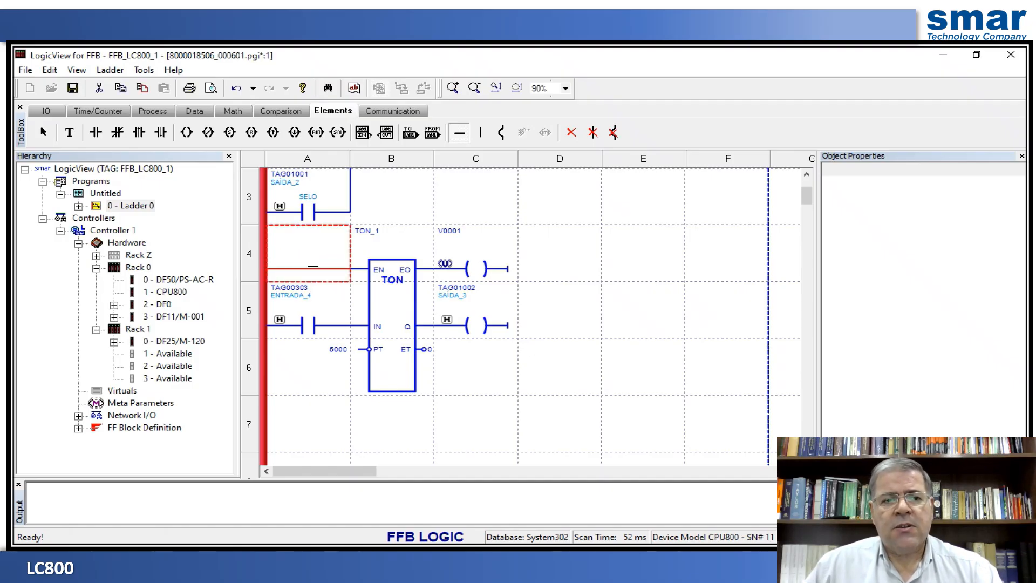
Attempt to go online, choose to download the modified logic, and keep the CPU in running mode
left_click(402, 114)
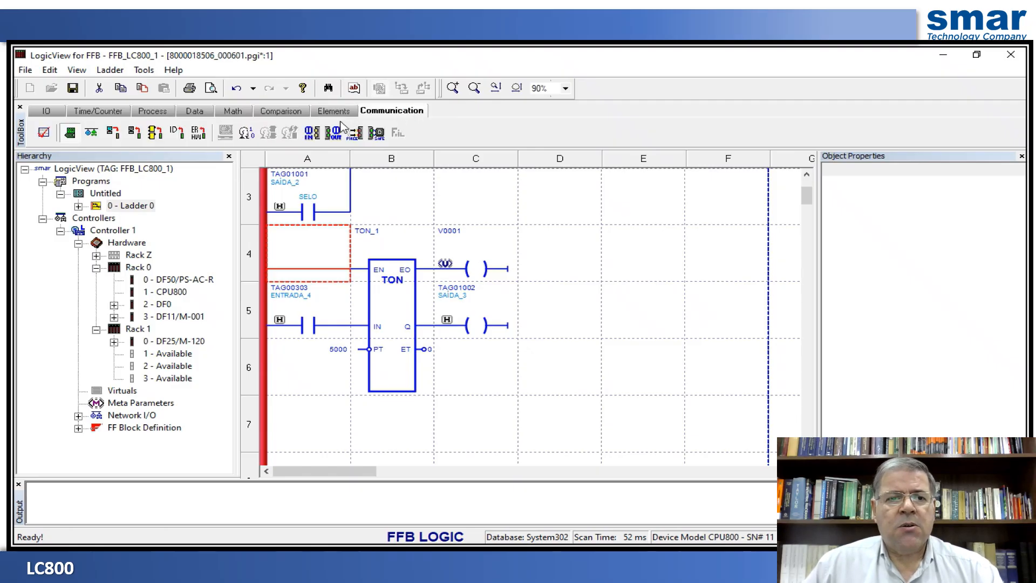
left_click(246, 133)
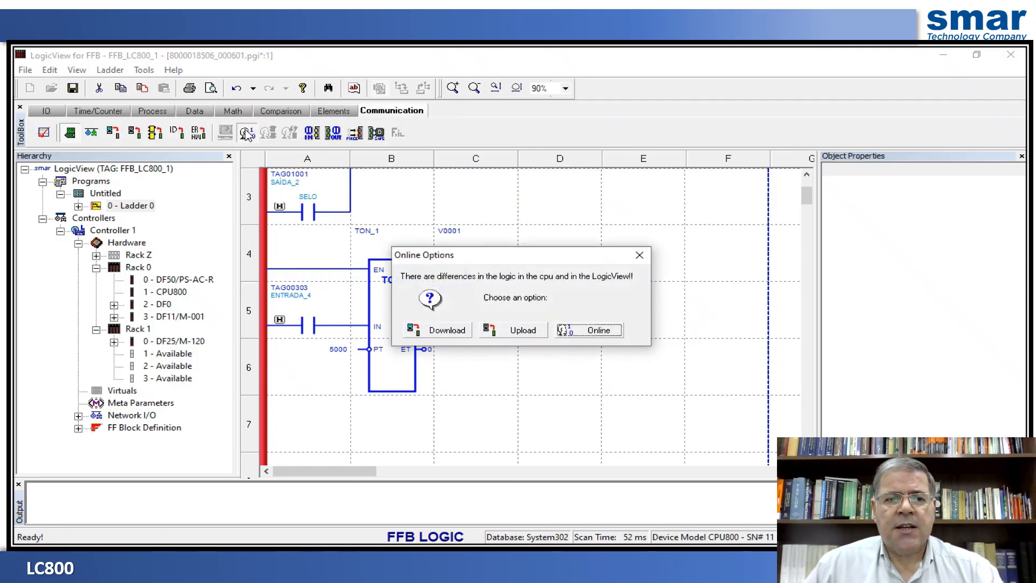
left_click(447, 331)
left_click(447, 333)
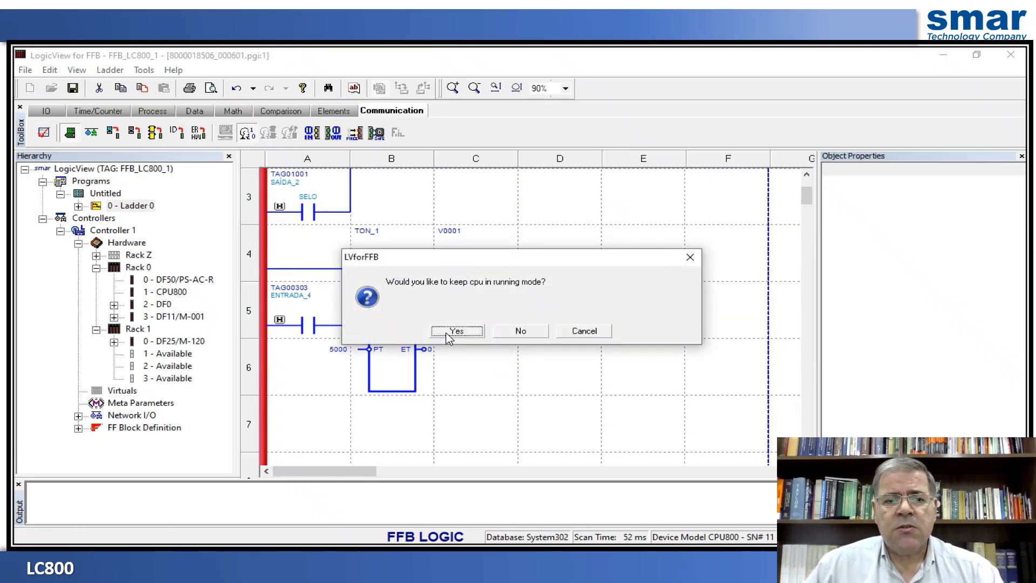
left_click(448, 335)
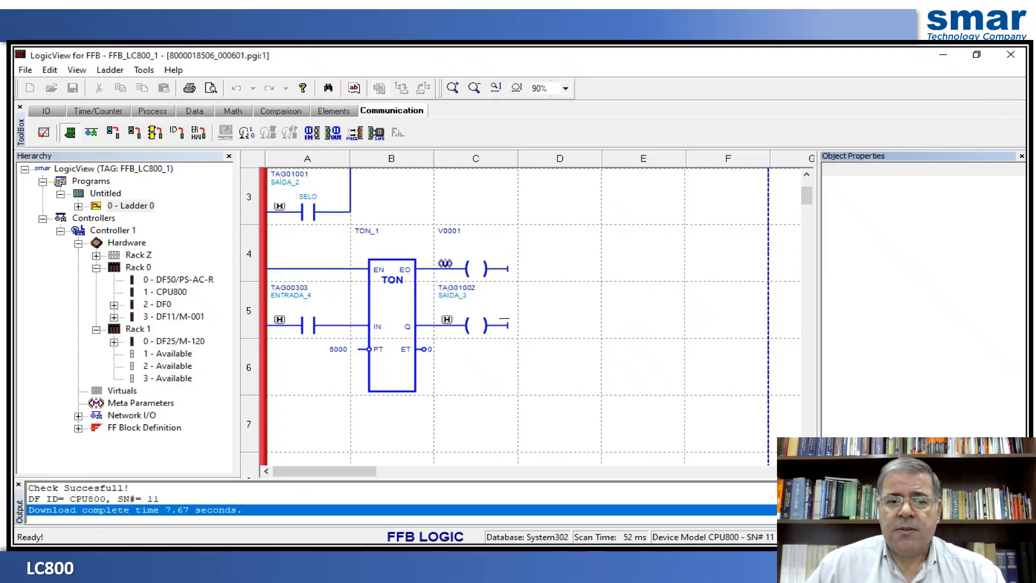
Go online with the modified ladder, enable function block monitoring and upload the block parameter values
left_click(247, 133)
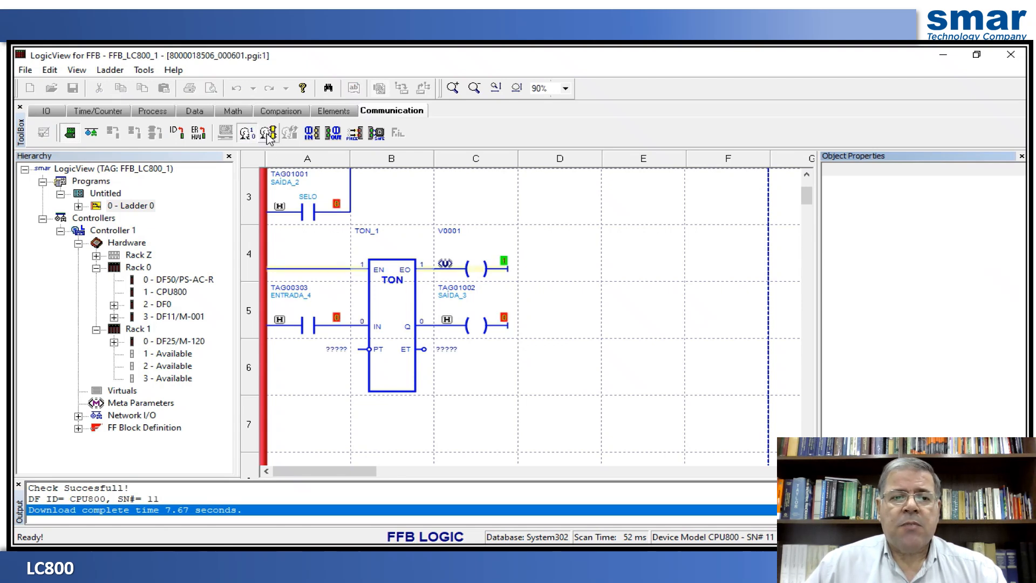
left_click(268, 133)
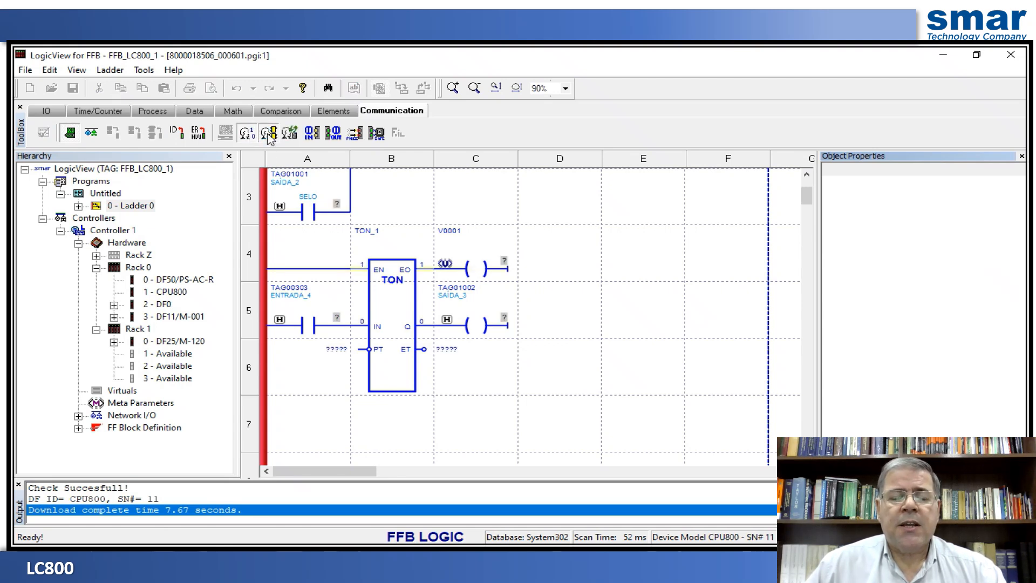
left_click(290, 134)
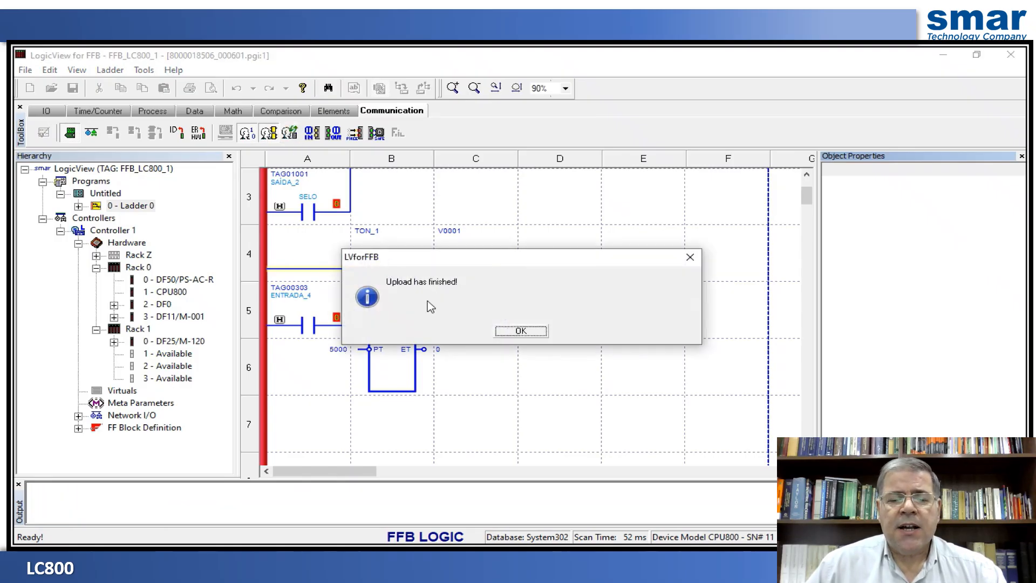
left_click(518, 330)
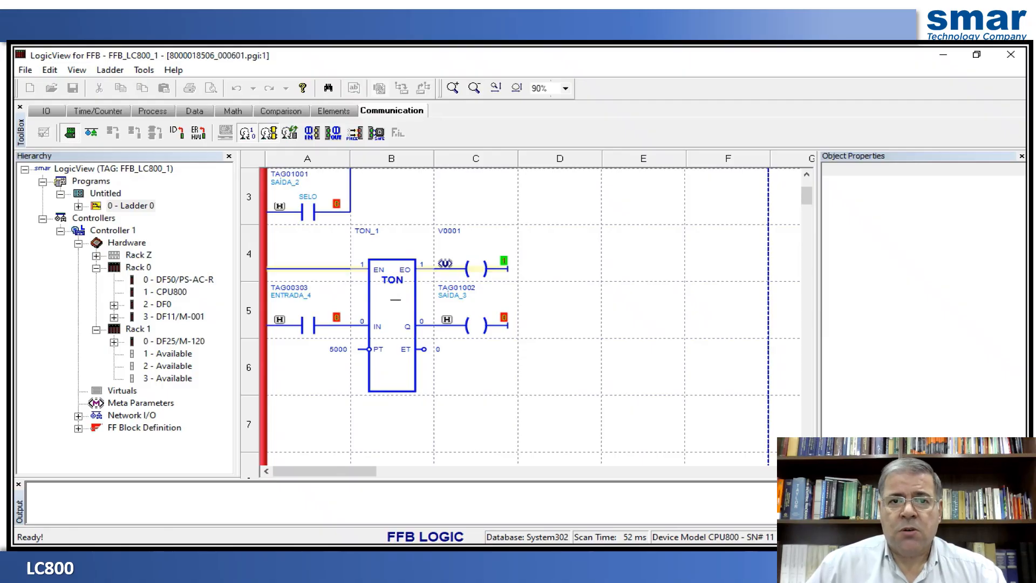
Release the line tool and inspect the TON block's properties and its live timing between ENTRADA_4 and SAÍDA_3
right_click(378, 242)
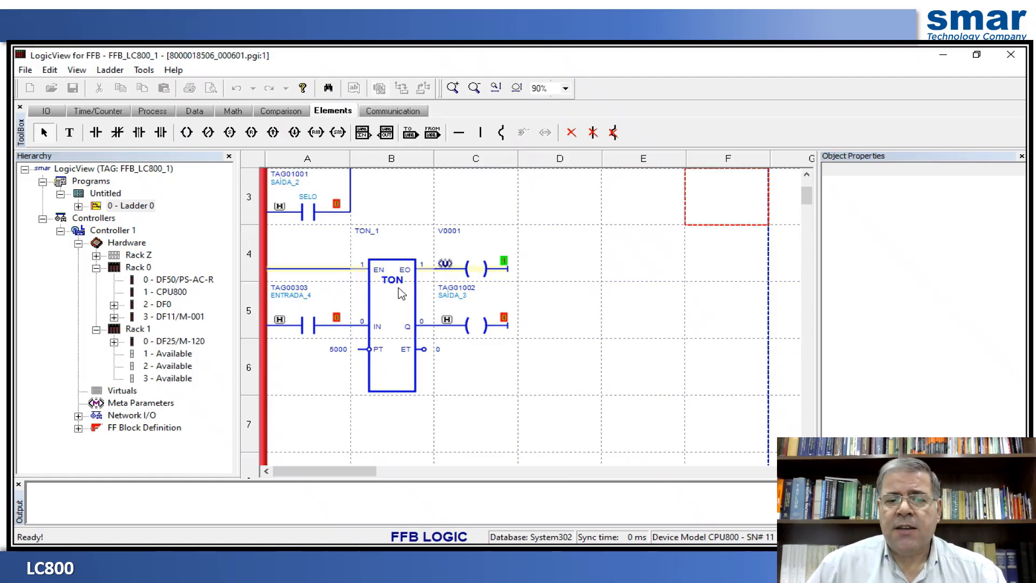
left_click(402, 293)
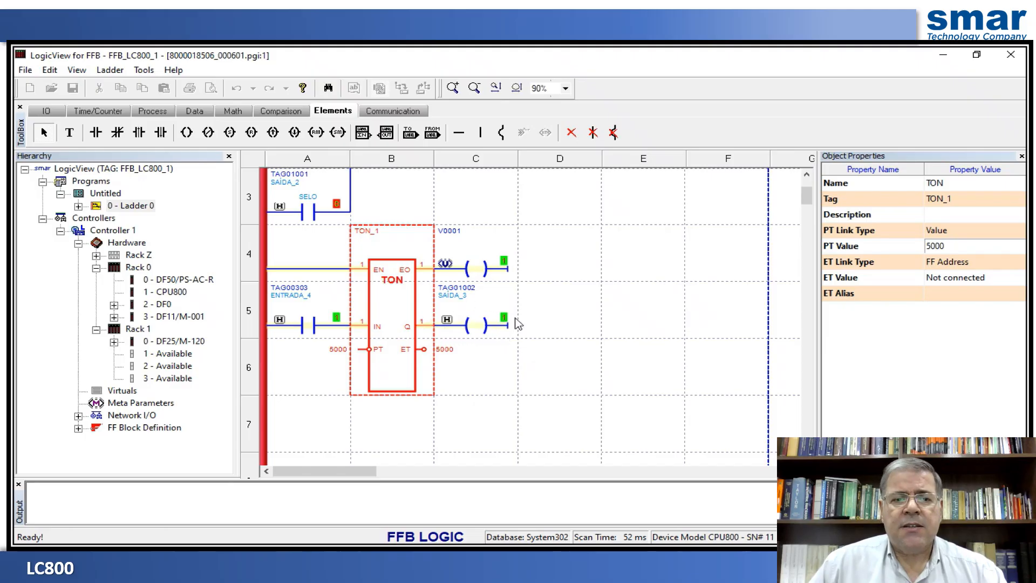
left_click(303, 323)
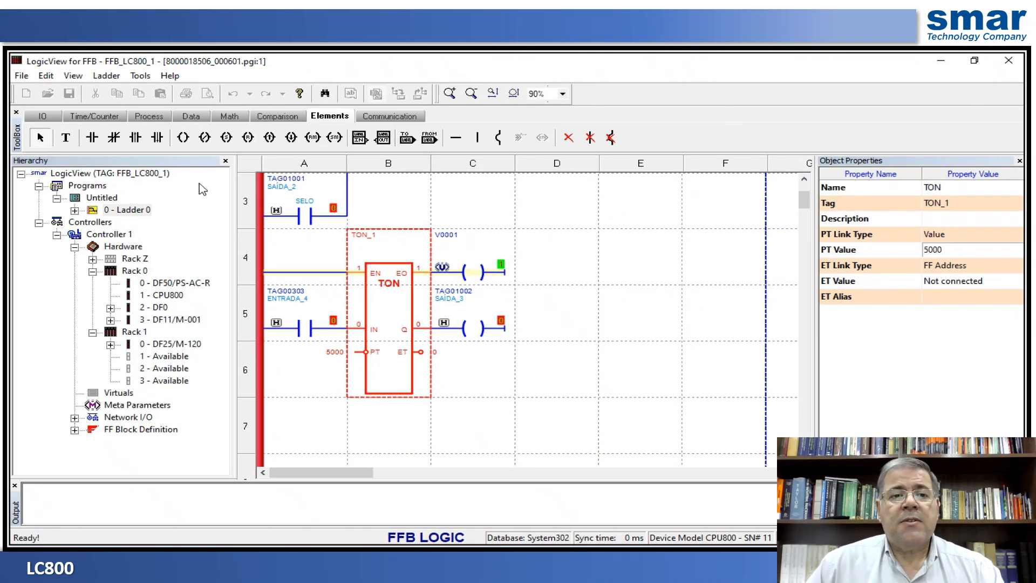
Stop the online monitoring of the ladder and close both LogicView and Syscon
left_click(391, 117)
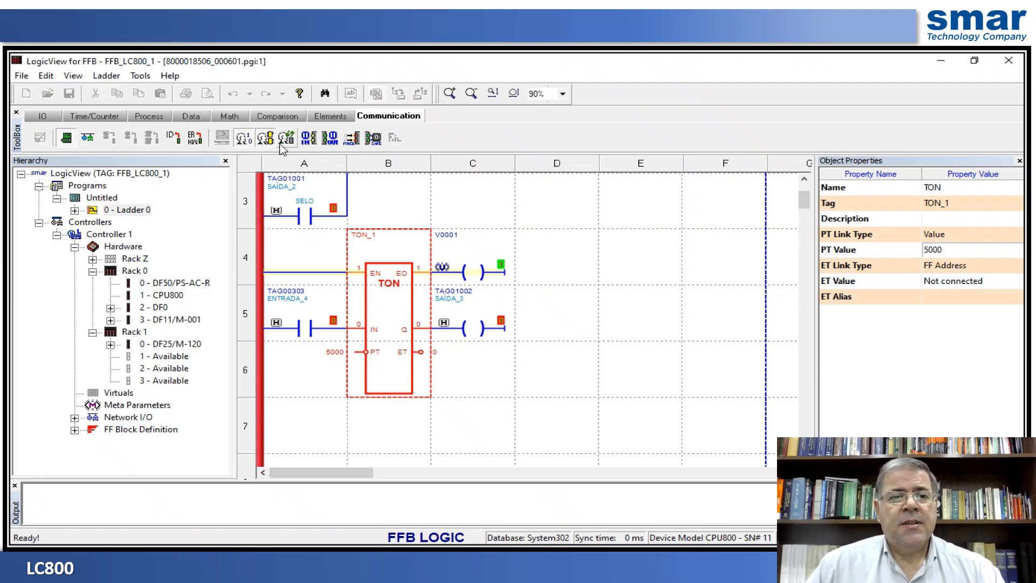
left_click(244, 140)
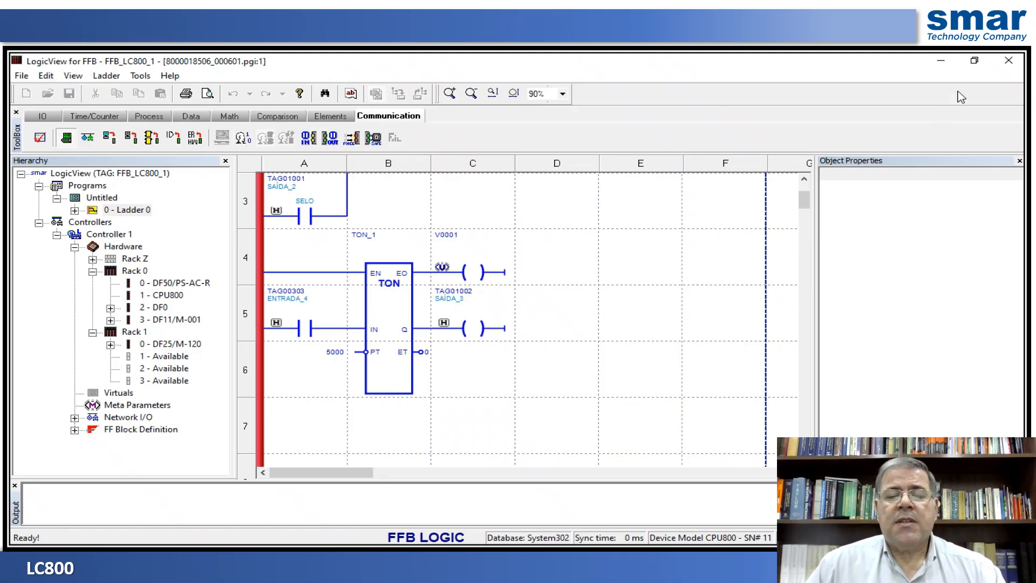
left_click(1008, 61)
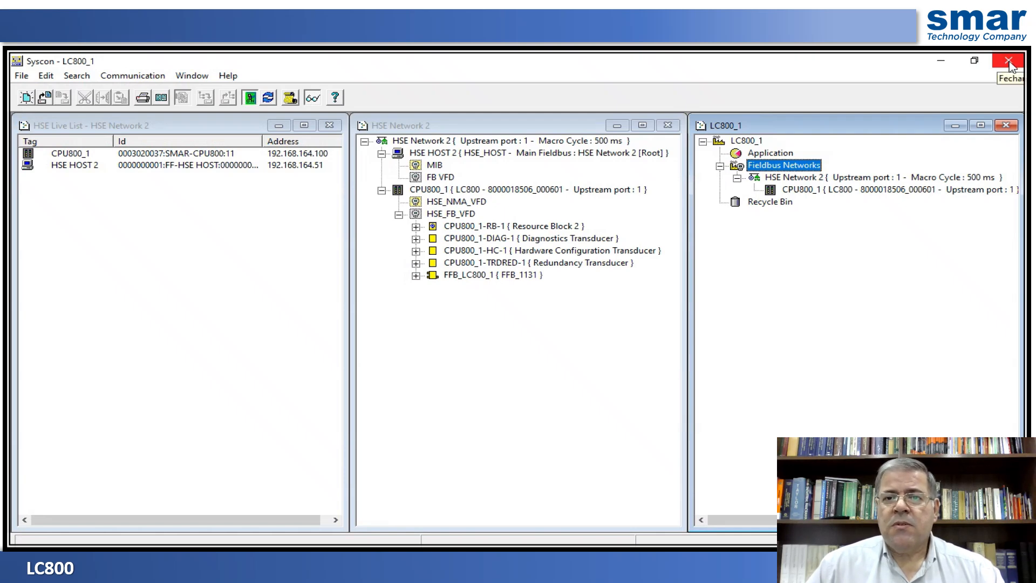
left_click(1008, 61)
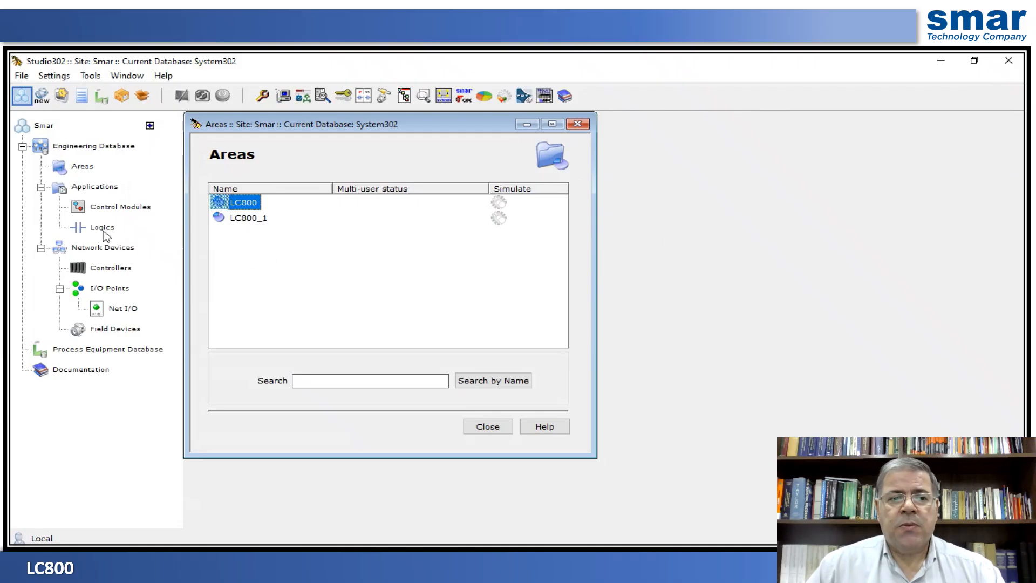
In Studio302, open the FFB_LC800_1 logic from the Logics list
left_click(101, 227)
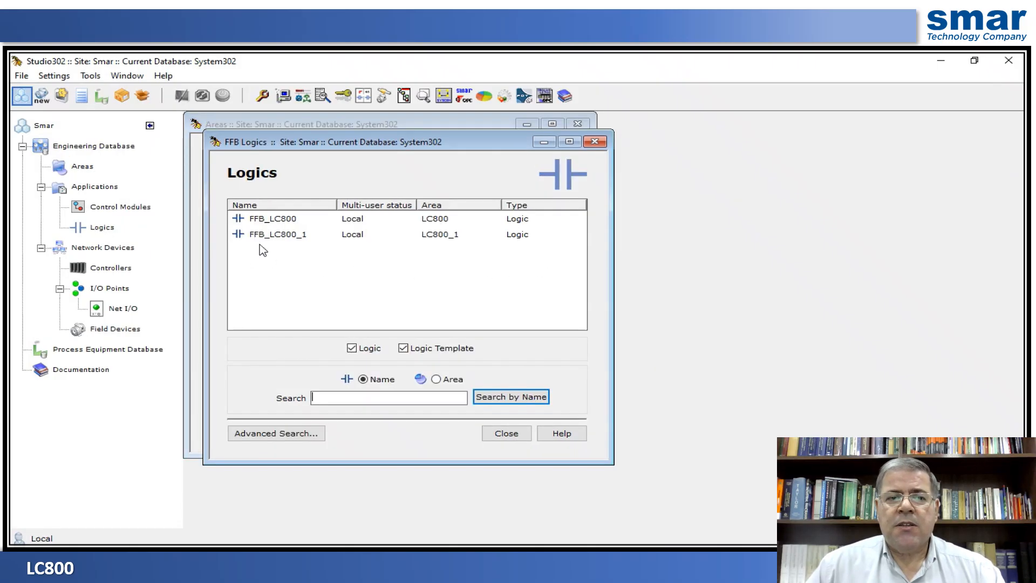
left_click(277, 238)
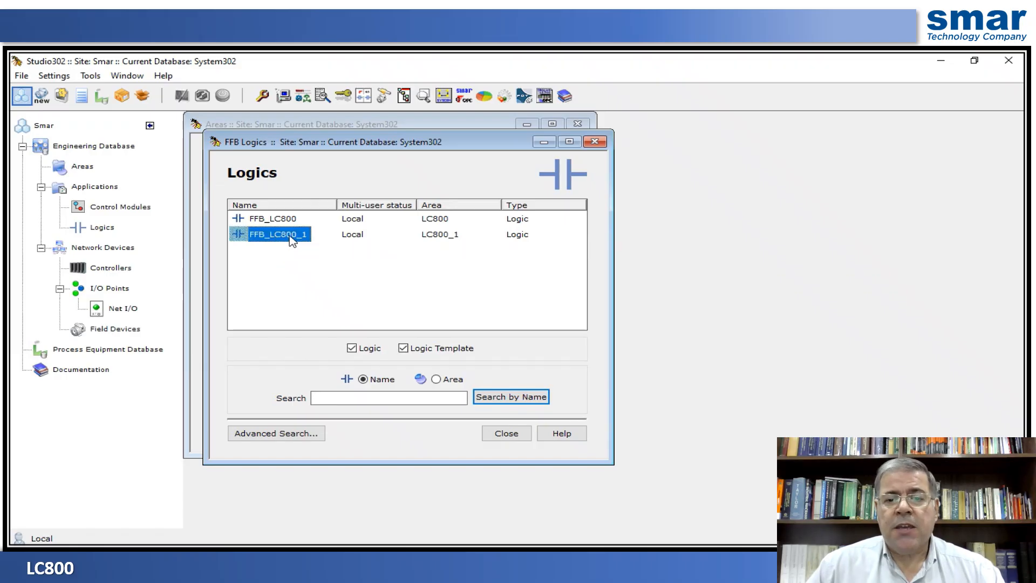
double_click(291, 240)
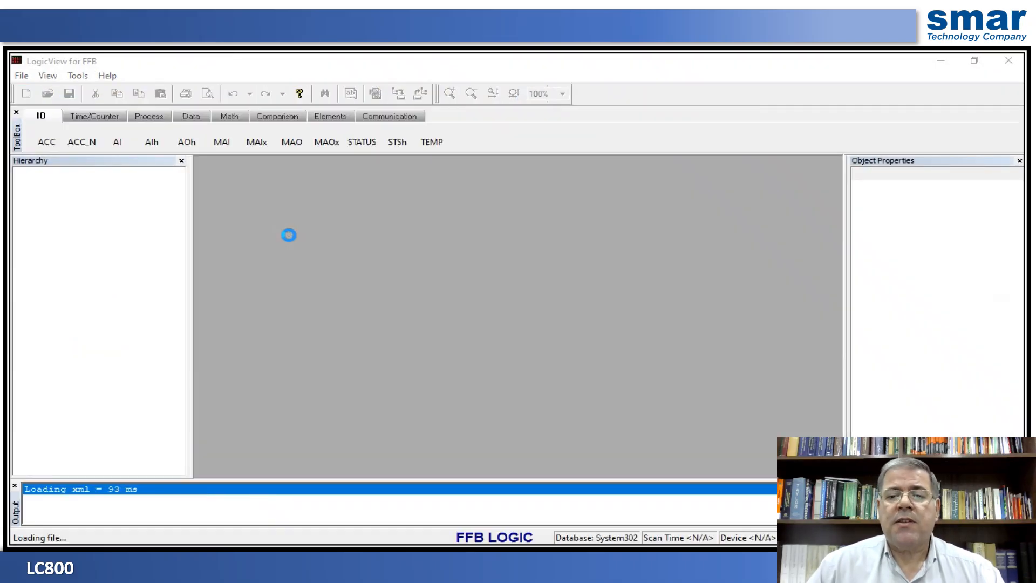